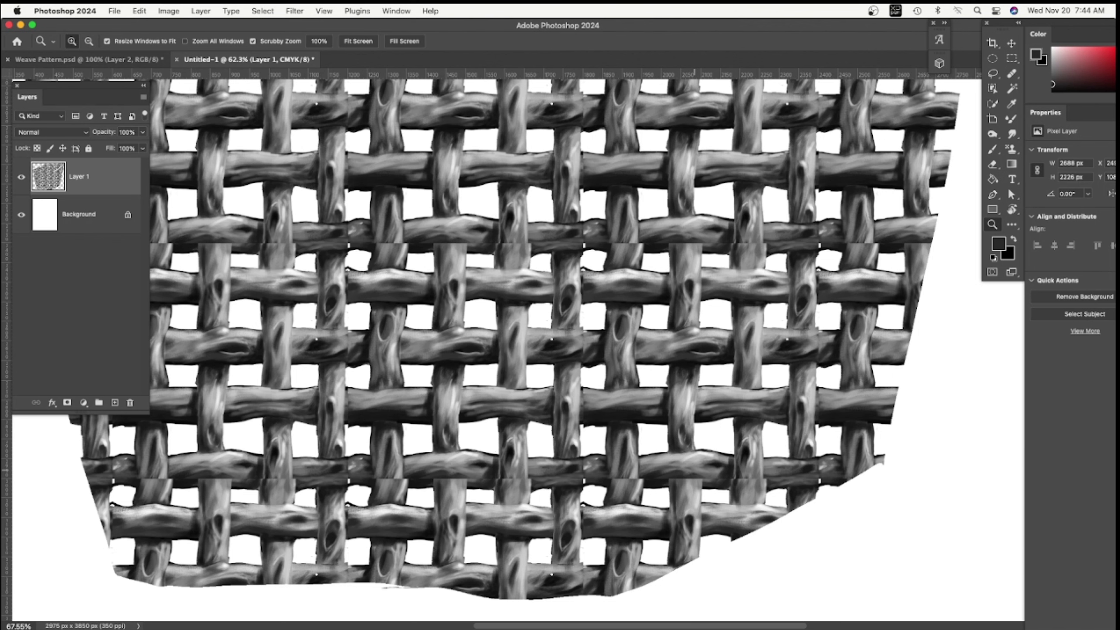
Step: Switch to the Weave Pattern.psd document, restore its deleted Background layer and make that layer visible
drag(694, 470, 698, 469)
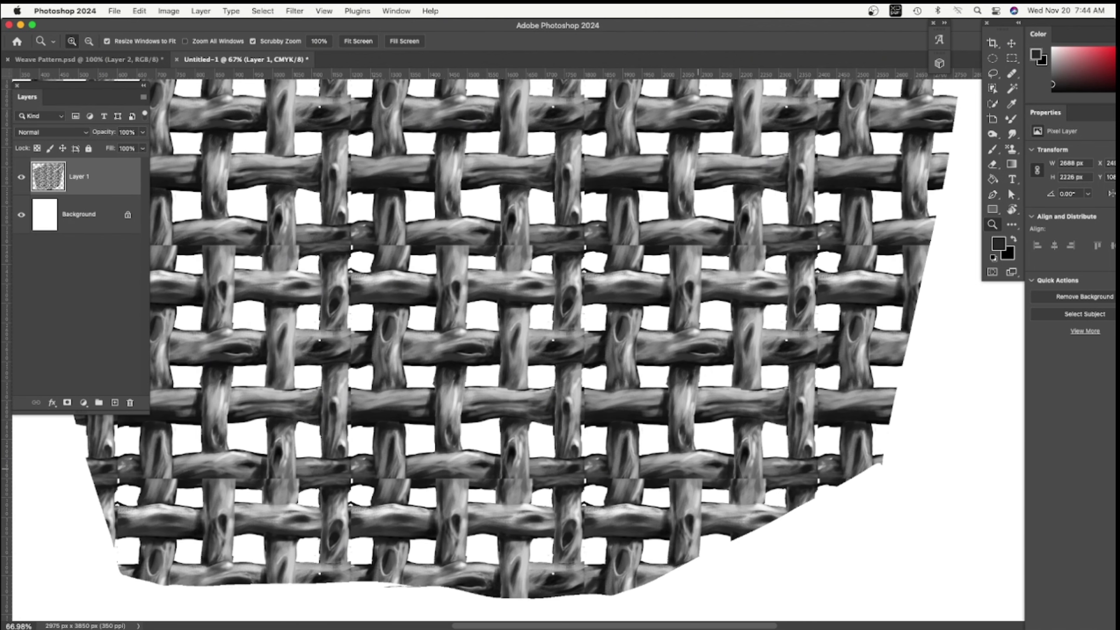
key(g)
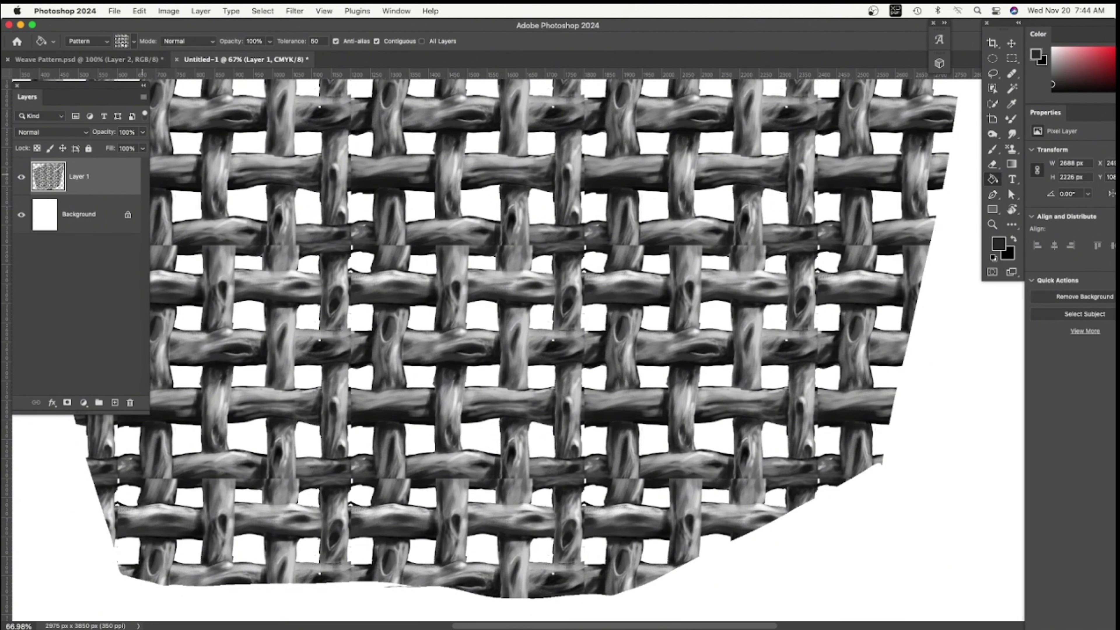
click(98, 59)
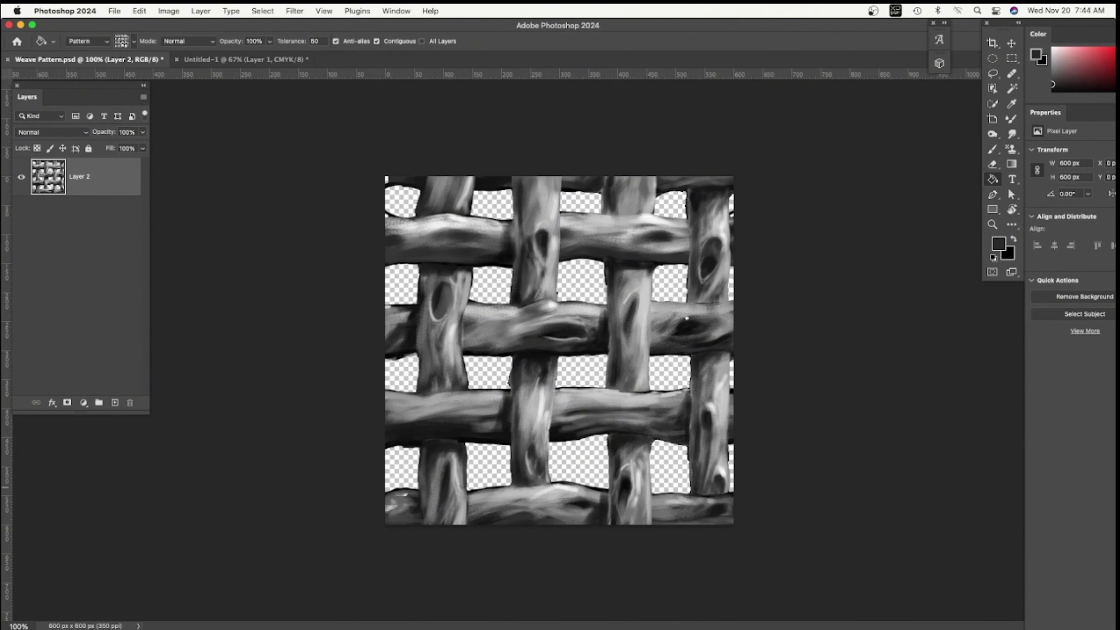
key(super+z)
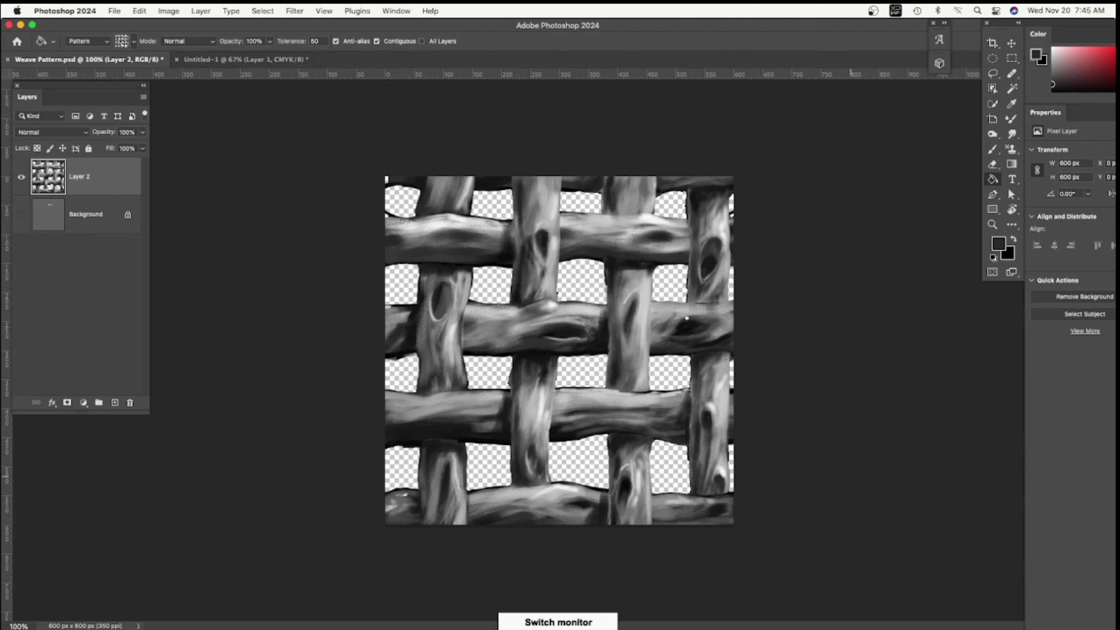
click(21, 215)
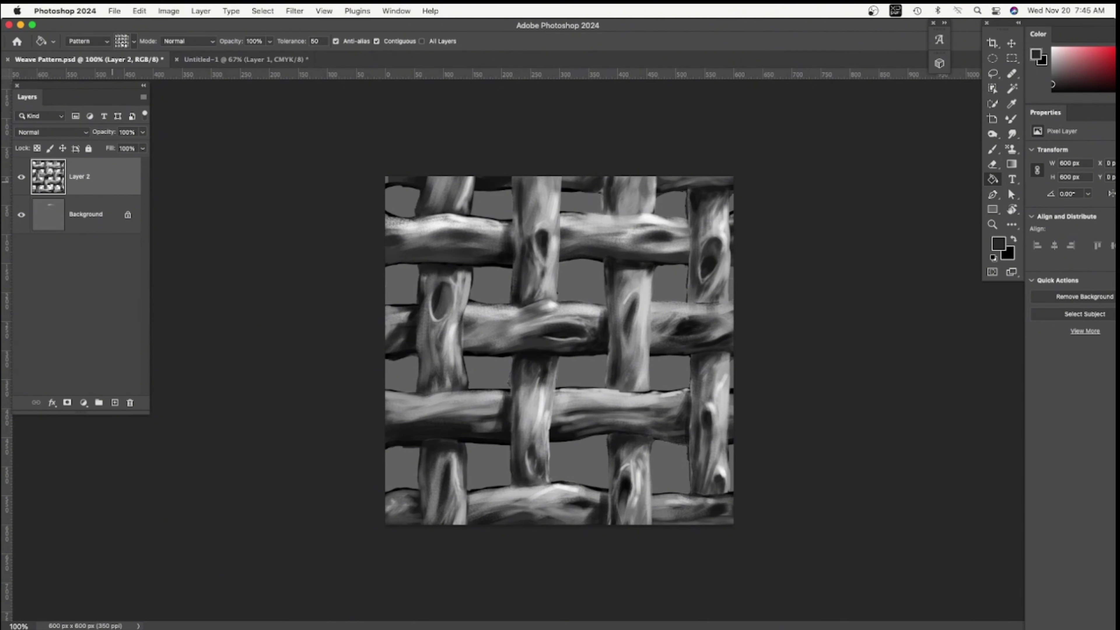
Step: Try sliding the weave layer to different offsets on the canvas to expose the tile's edges
click(1011, 42)
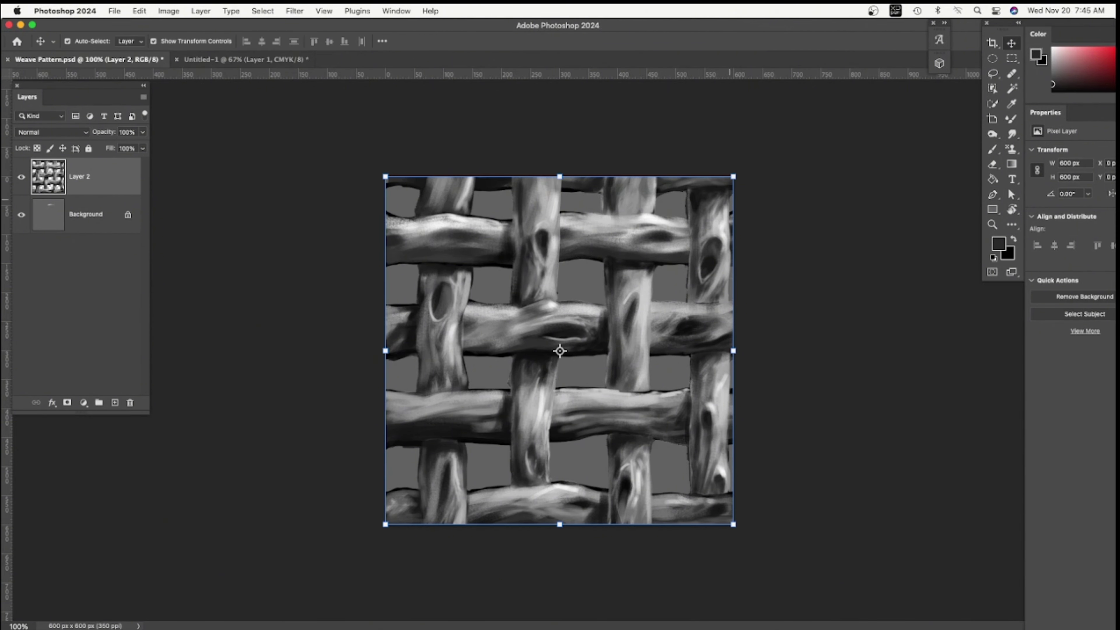
drag(725, 183, 687, 290)
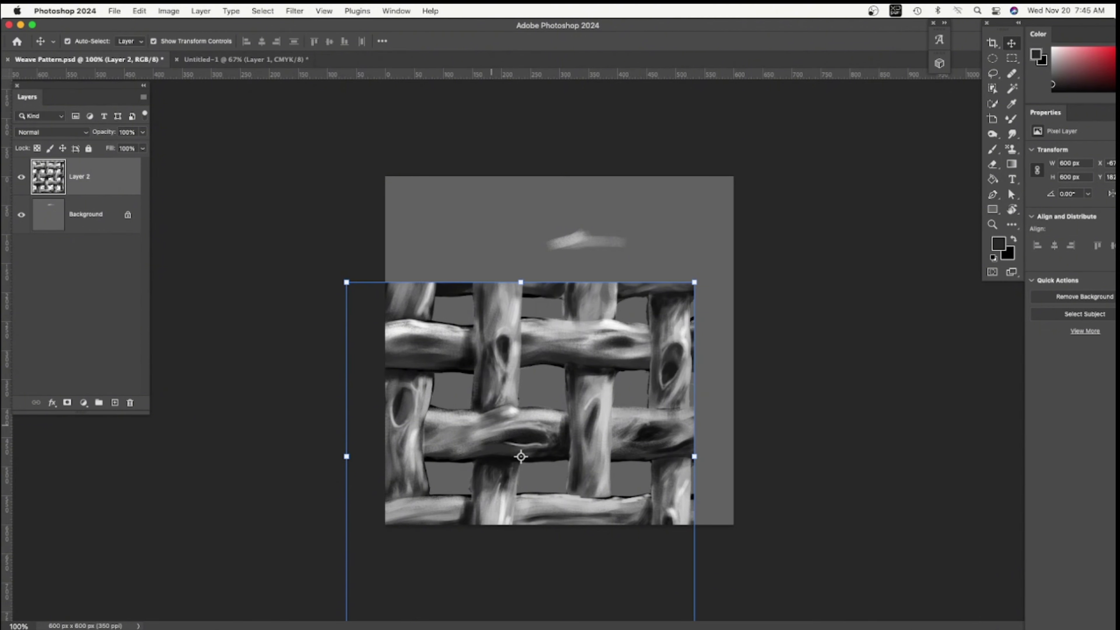
drag(506, 388, 584, 274)
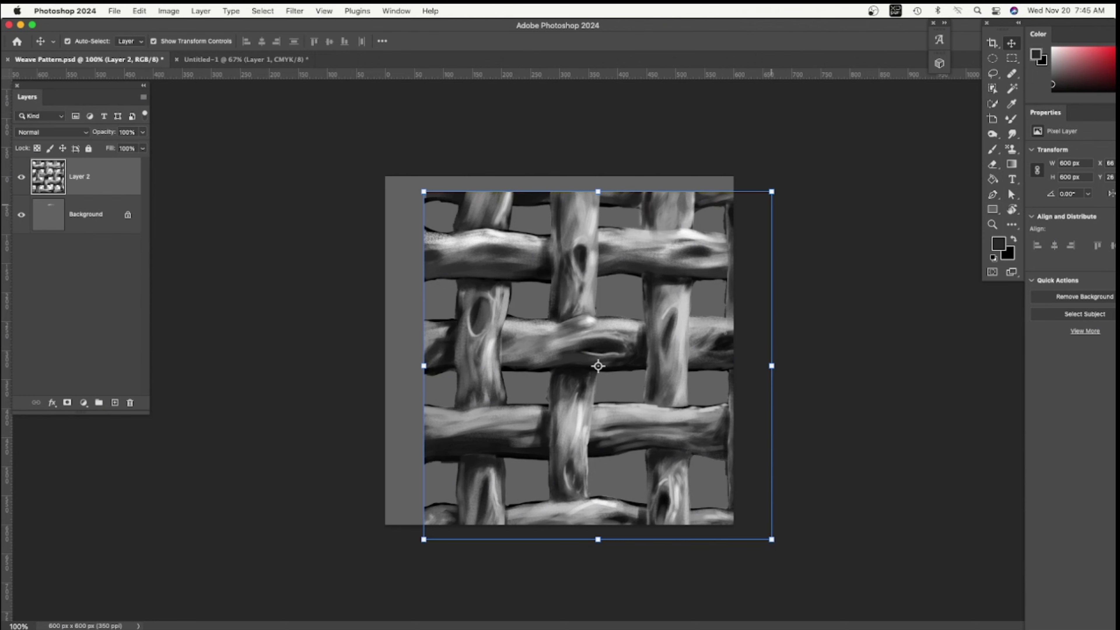
drag(679, 374, 672, 370)
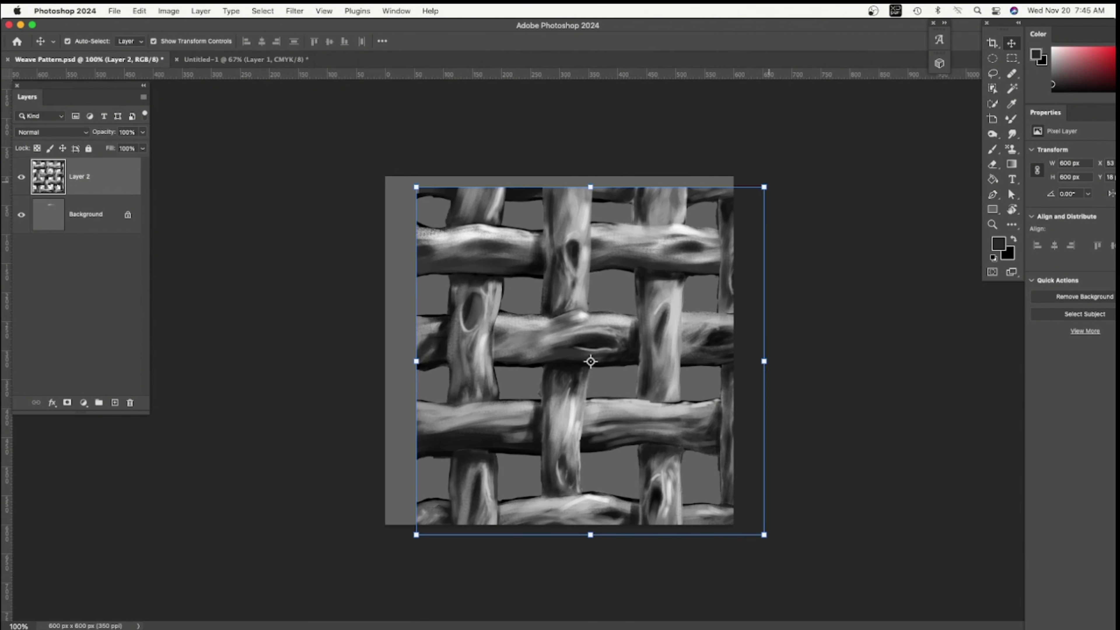
drag(767, 184, 606, 344)
drag(558, 453, 530, 390)
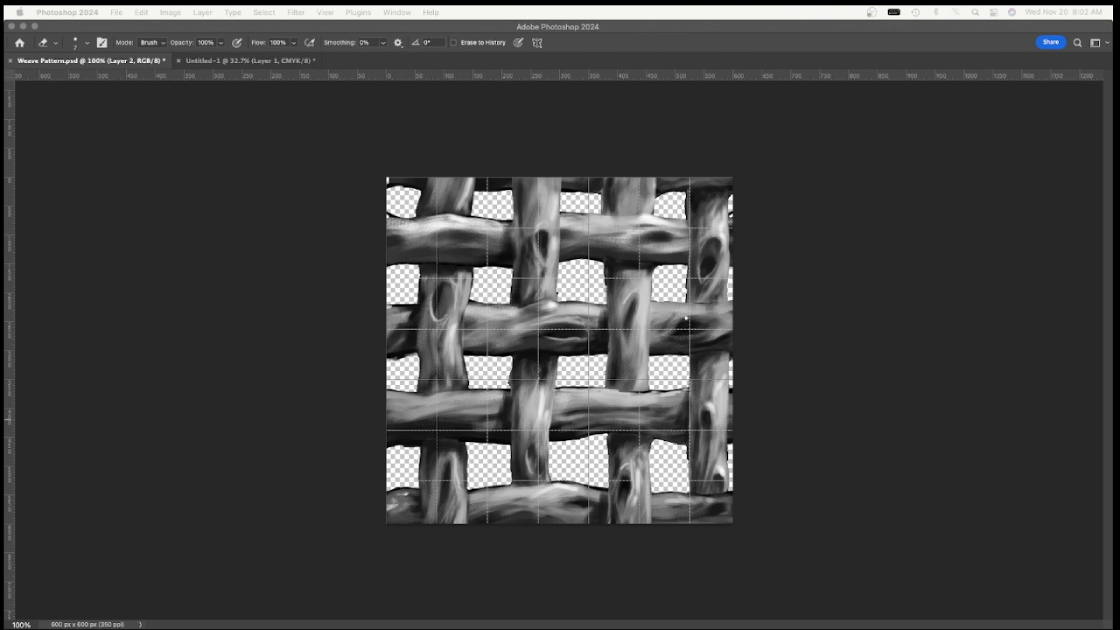
Step: Duplicate Layer 2, then offset the copy down and the original up by half the canvas height
key(Tab)
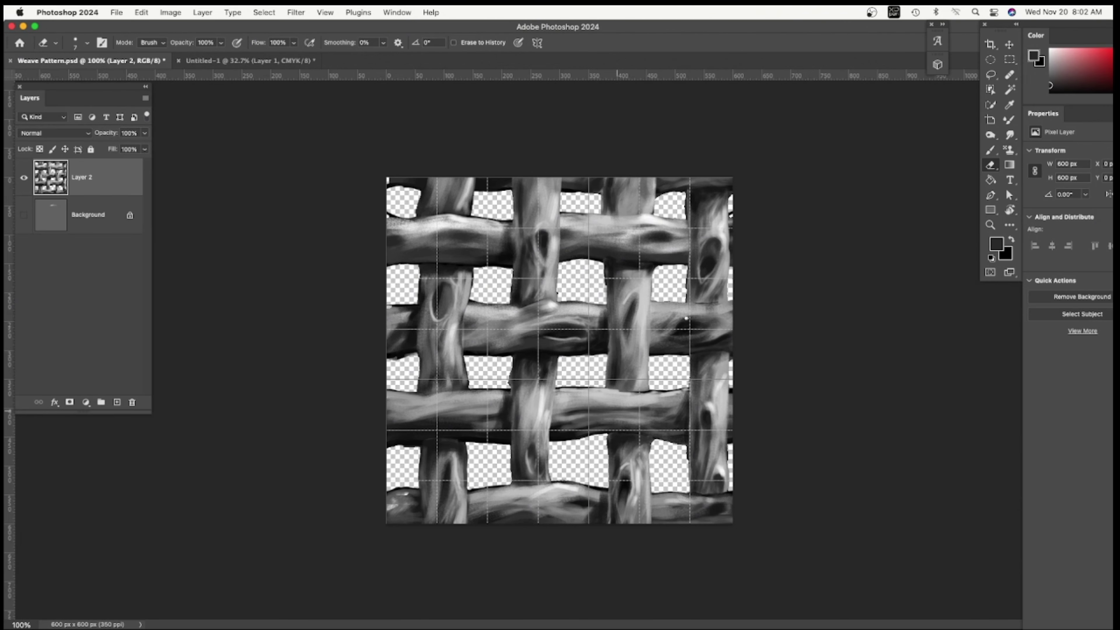
drag(105, 177, 117, 402)
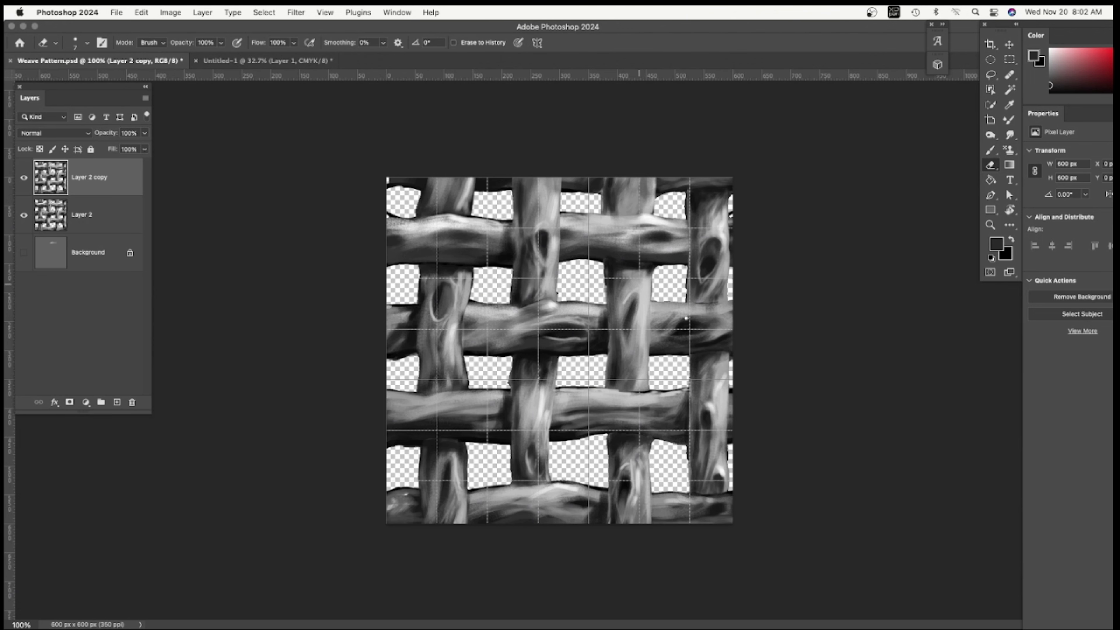
key(v)
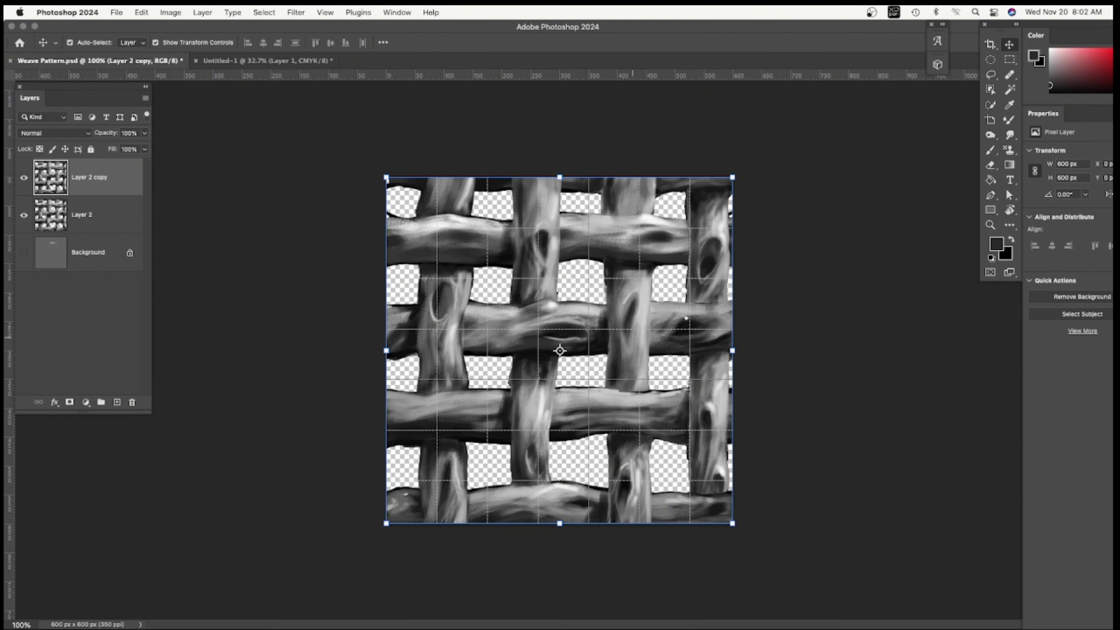
drag(641, 333, 639, 485)
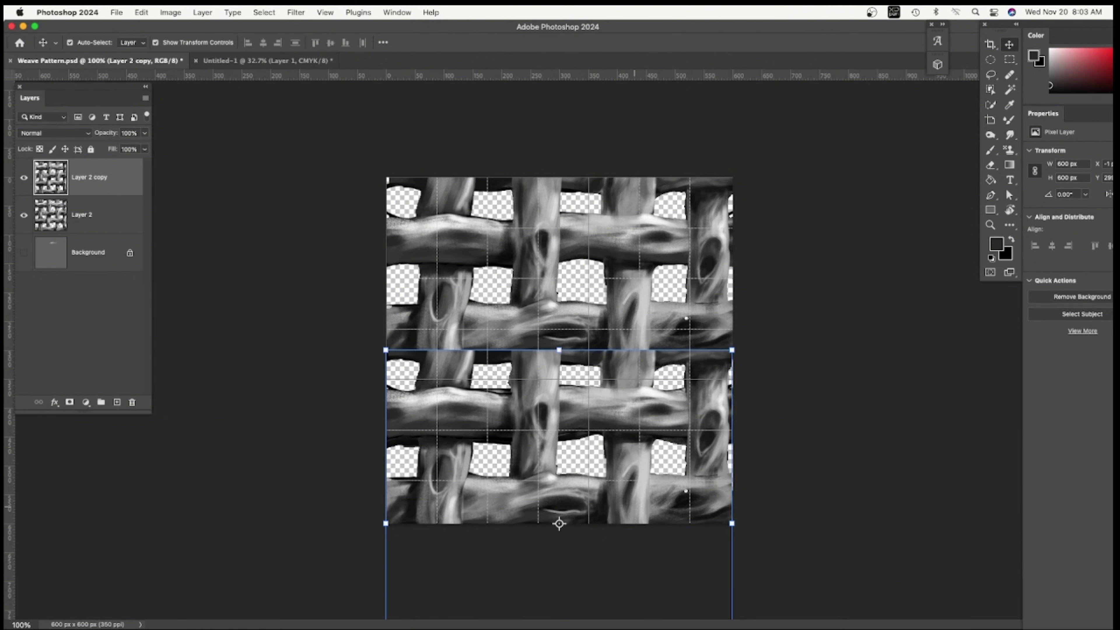
drag(640, 309, 642, 136)
drag(641, 240, 638, 286)
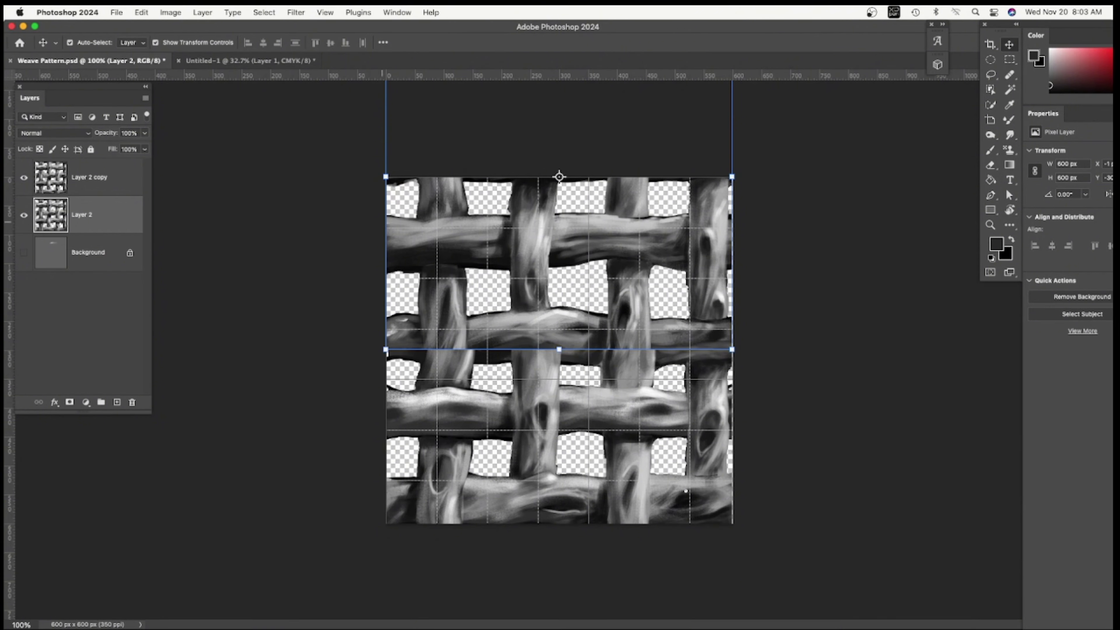
Step: Try erasing the upper edge of Layer 2 copy where the second vertical stick meets the central horizontal seam
click(990, 165)
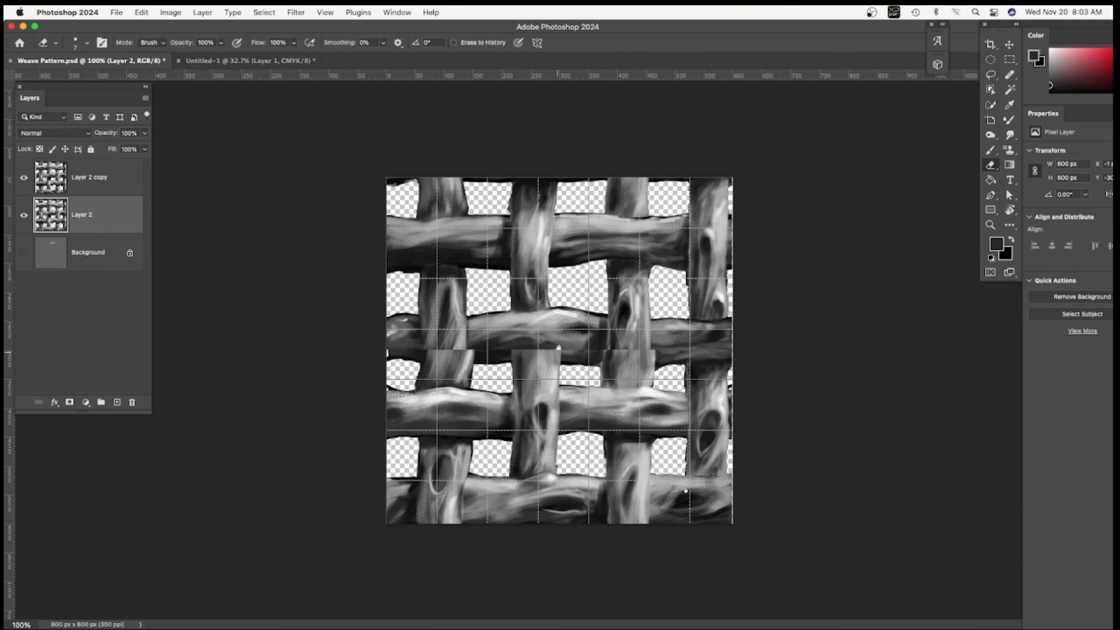
key(super+z)
click(107, 178)
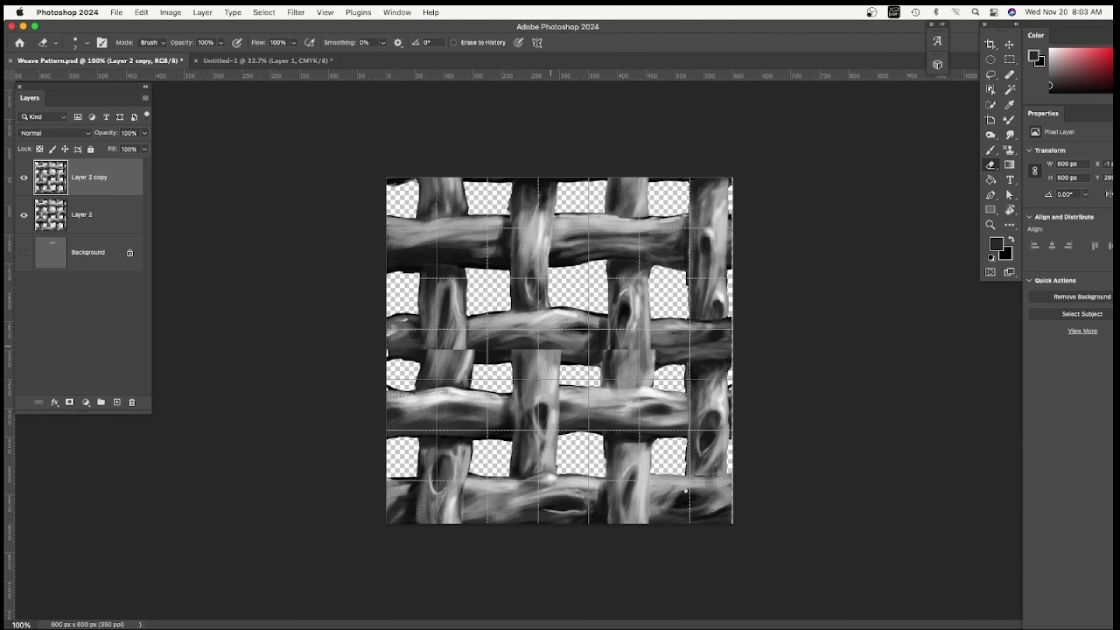
click(557, 352)
click(548, 352)
mouse_move(541, 352)
mouse_down()
mouse_move(514, 353)
mouse_move(548, 358)
mouse_up()
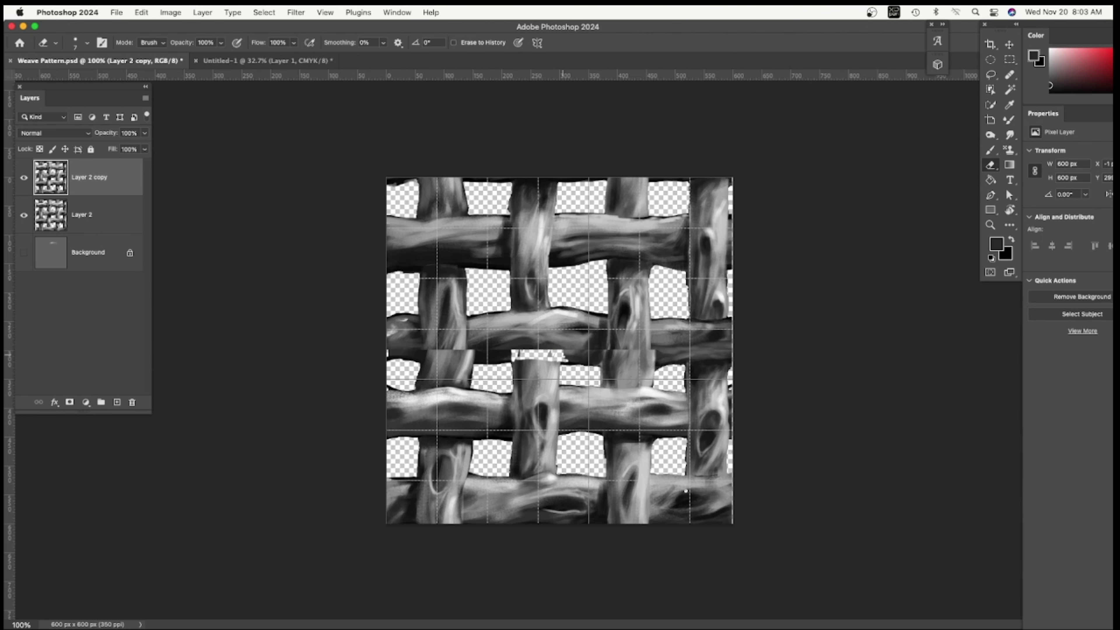
key(super+z)
key(super+z)
key(super+z)
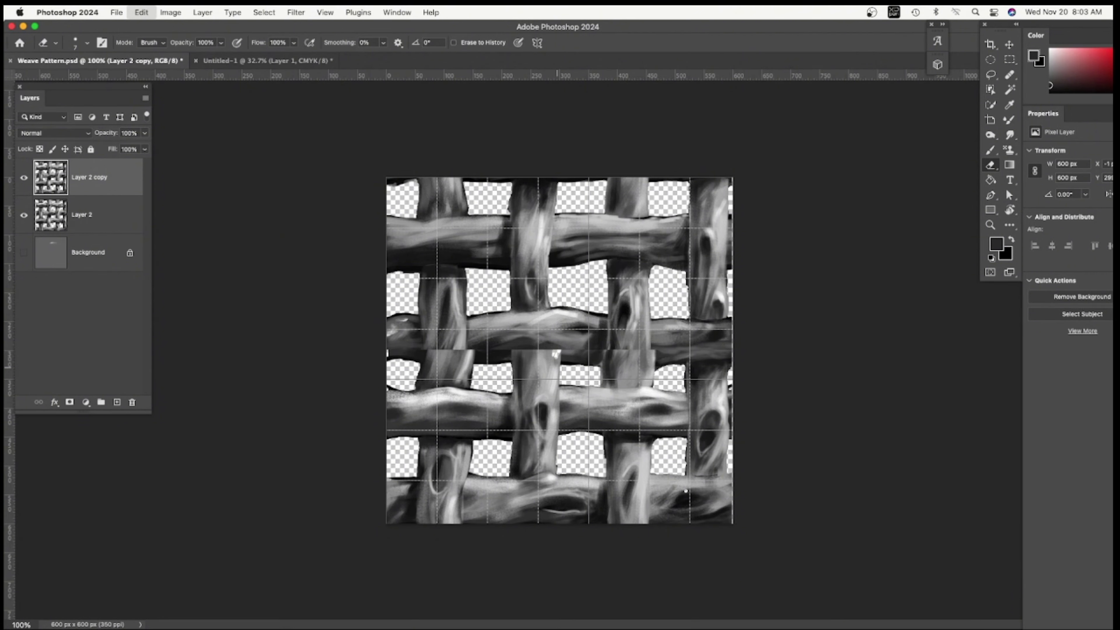
Step: Brush over the central seam on the first vertical stick on Layer 2 copy, using greys sampled from the surrounding wood
key(alt+bracketleft)
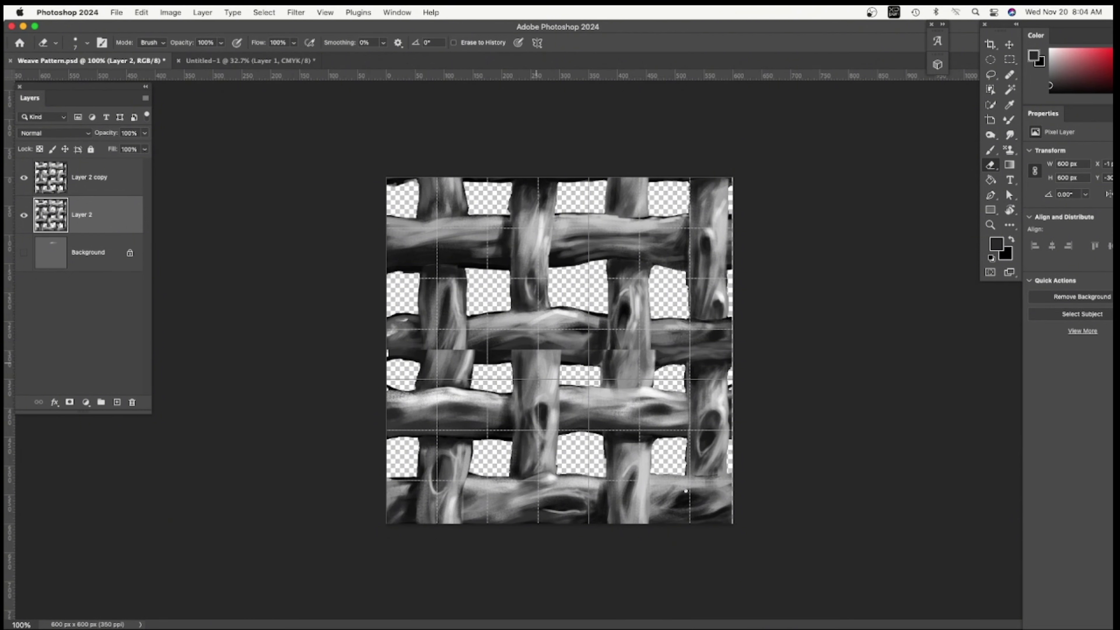
key(b)
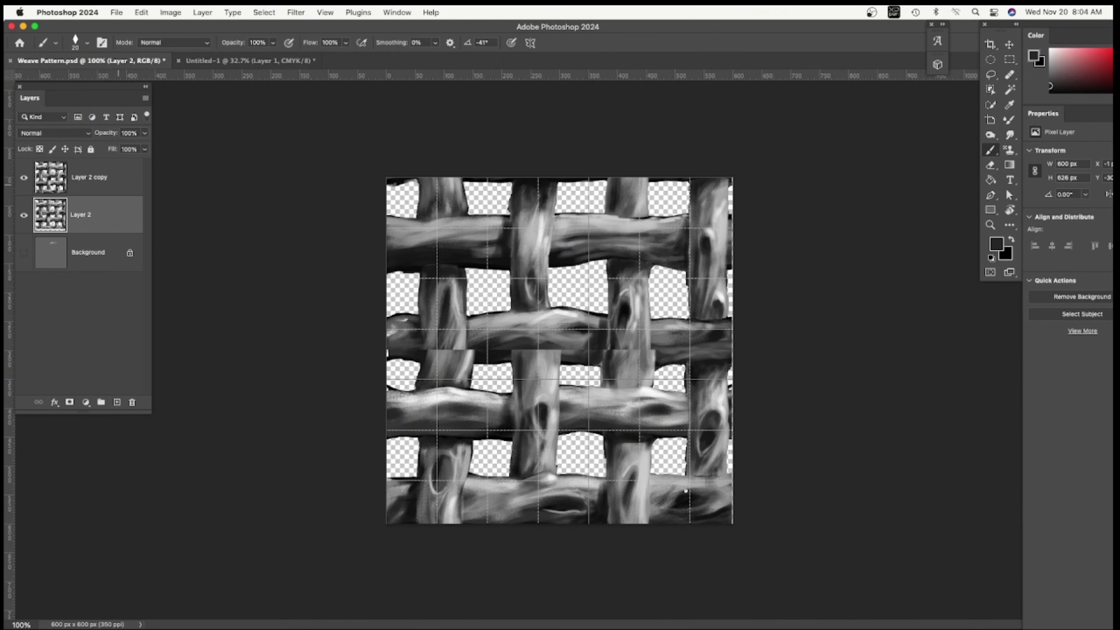
click(88, 177)
mouse_move(564, 358)
mouse_down()
mouse_move(511, 353)
mouse_move(522, 357)
mouse_move(421, 374)
mouse_move(450, 361)
mouse_move(471, 370)
mouse_move(464, 382)
mouse_up()
alt+click(458, 337)
alt+click(454, 341)
alt+click(430, 340)
alt+click(460, 342)
alt+click(478, 353)
drag(463, 340, 451, 375)
drag(457, 339, 441, 373)
Step: Paint wood grain over the central seam at the third vertical stick and its adjoining horizontal stick, using sampled greys
drag(554, 351, 572, 350)
mouse_move(554, 352)
mouse_down()
mouse_move(584, 338)
mouse_move(605, 366)
mouse_move(614, 360)
mouse_up()
alt+click(614, 356)
mouse_move(633, 333)
mouse_down()
mouse_move(620, 384)
mouse_move(632, 362)
mouse_up()
alt+click(636, 343)
mouse_move(651, 331)
mouse_down()
mouse_move(655, 360)
mouse_move(614, 360)
mouse_up()
mouse_move(616, 341)
mouse_down()
mouse_move(610, 381)
mouse_move(623, 384)
mouse_up()
alt+click(611, 366)
alt+click(680, 355)
mouse_move(646, 374)
mouse_down()
mouse_move(626, 385)
mouse_move(631, 372)
mouse_up()
mouse_move(634, 362)
mouse_down()
mouse_move(626, 381)
mouse_move(625, 361)
mouse_move(611, 356)
mouse_up()
Step: Blend the seam at the second vertical stick and the canvas's right edge, and touch up the shading on nearby sticks
alt+click(579, 355)
drag(524, 359, 527, 373)
drag(547, 362, 525, 389)
drag(517, 398, 498, 423)
drag(631, 444, 610, 473)
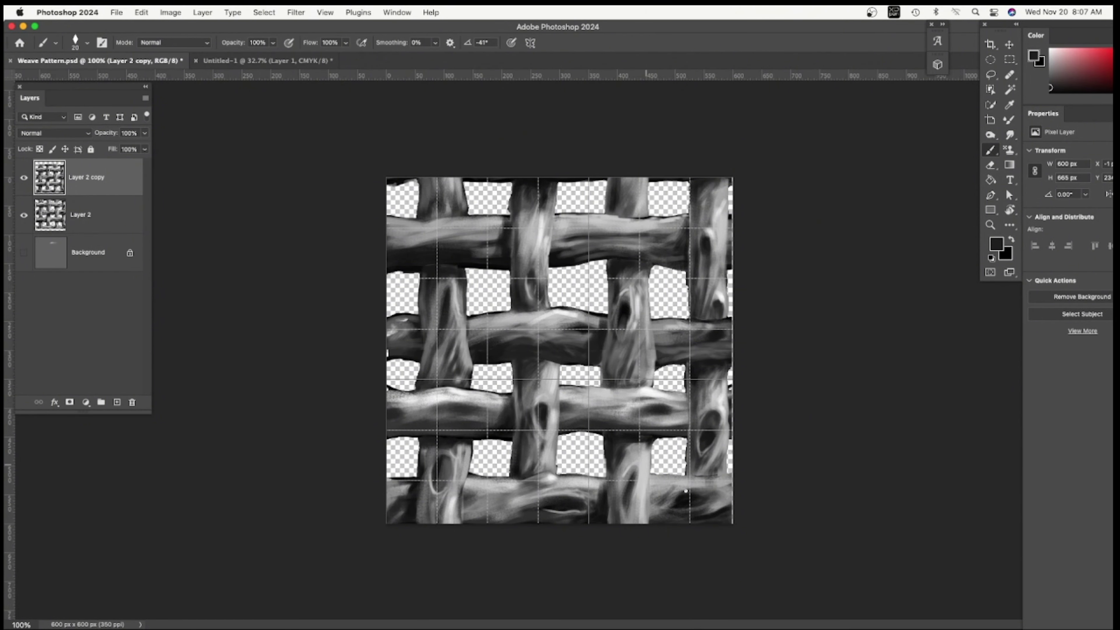
mouse_move(716, 352)
mouse_down()
mouse_move(732, 358)
mouse_move(732, 345)
mouse_up()
Step: Paint white highlights along the grain of the repaired vertical sticks and the upper horizontal stick
key(d)
key(x)
drag(642, 322, 653, 370)
drag(644, 324, 631, 352)
drag(640, 455, 623, 475)
drag(553, 187, 550, 228)
drag(551, 199, 545, 258)
drag(462, 333, 453, 352)
drag(461, 333, 471, 363)
drag(453, 285, 458, 314)
drag(421, 230, 474, 221)
drag(416, 234, 481, 223)
drag(615, 225, 647, 222)
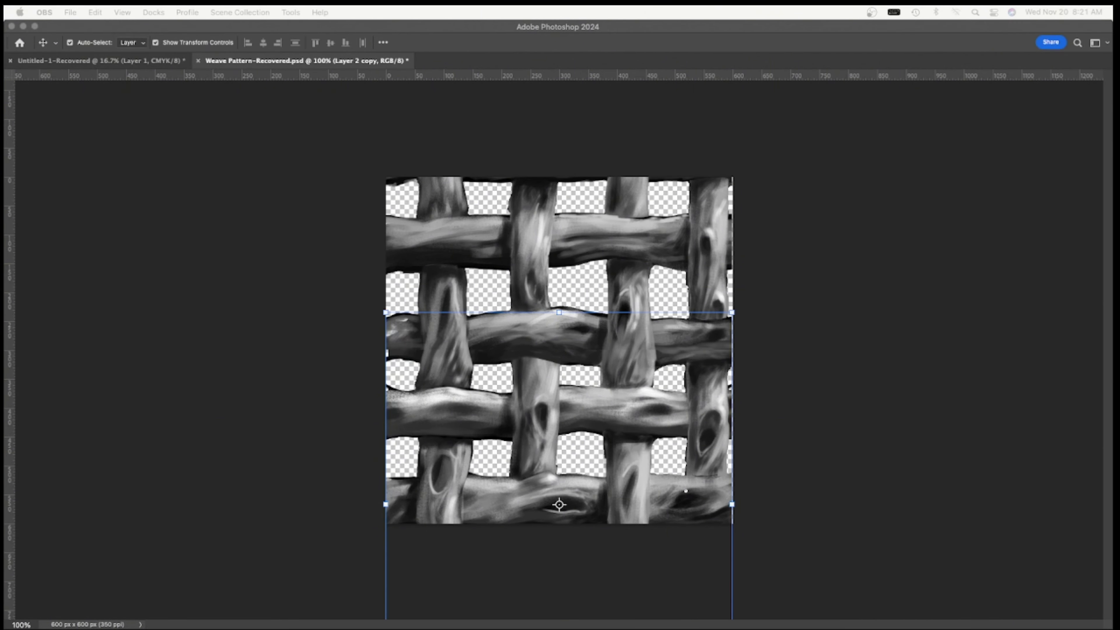
Step: Merge Layer 2 and Layer 2 copy into a single layer
click(535, 479)
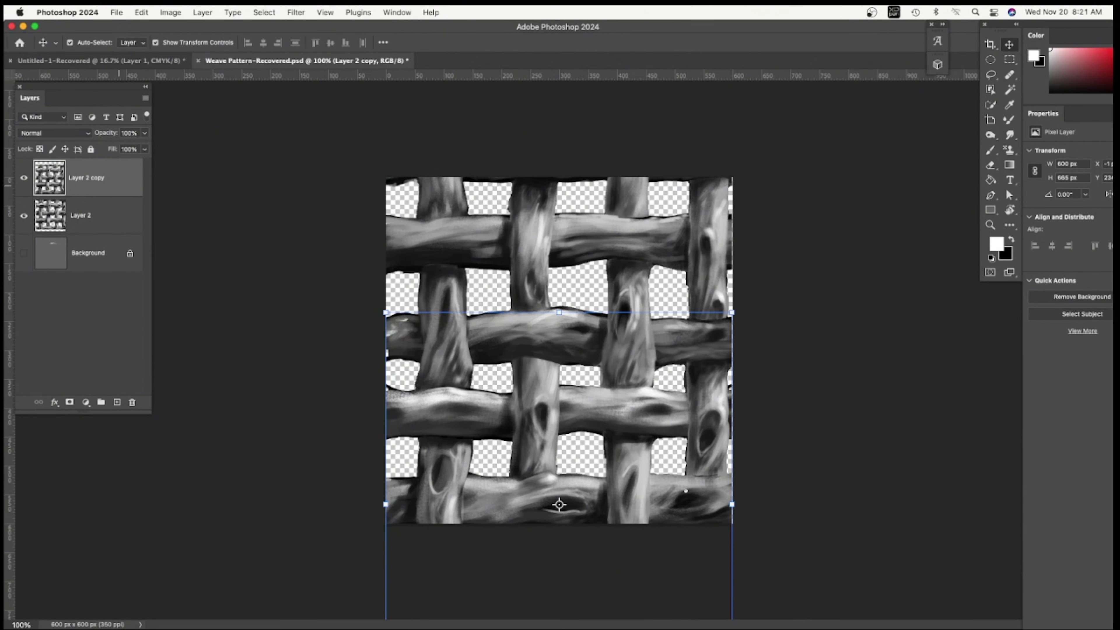
key(alt+shift+bracketleft)
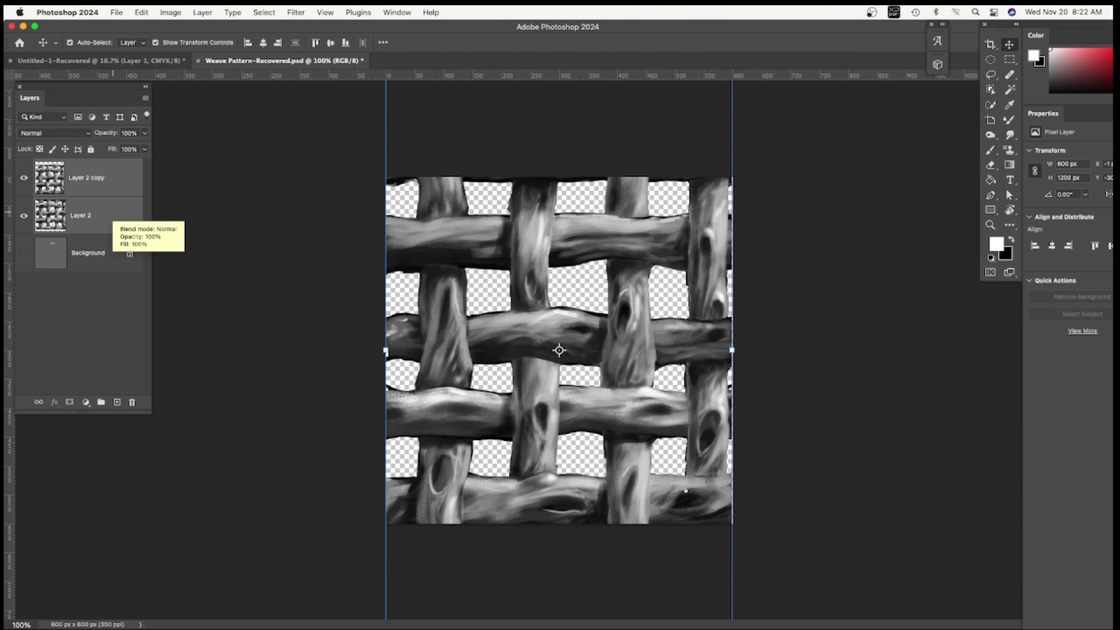
right_click(114, 209)
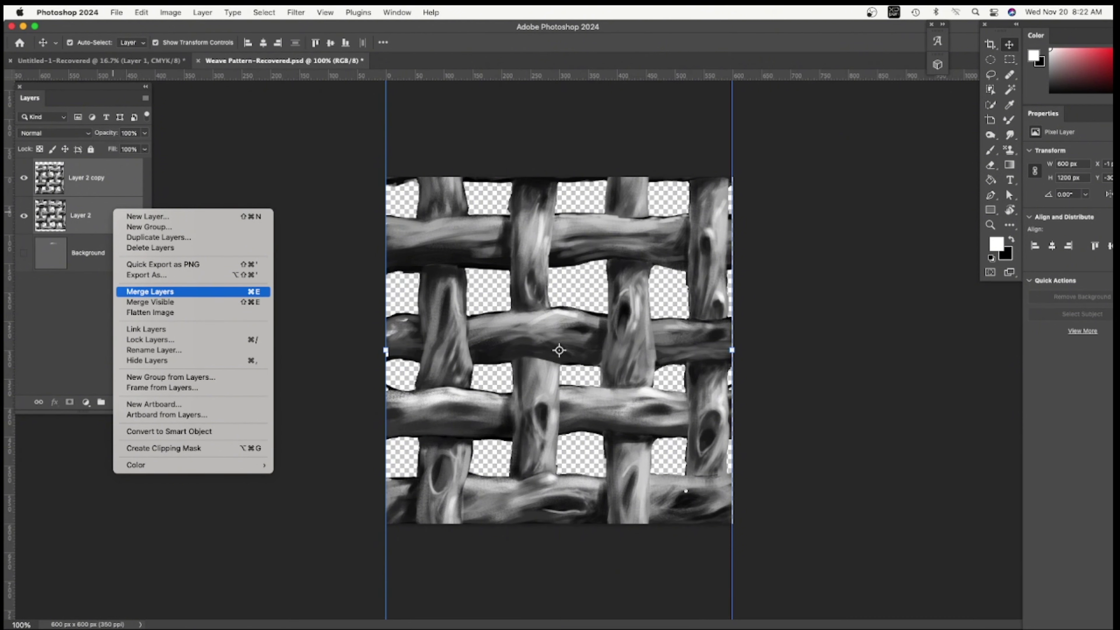
click(149, 291)
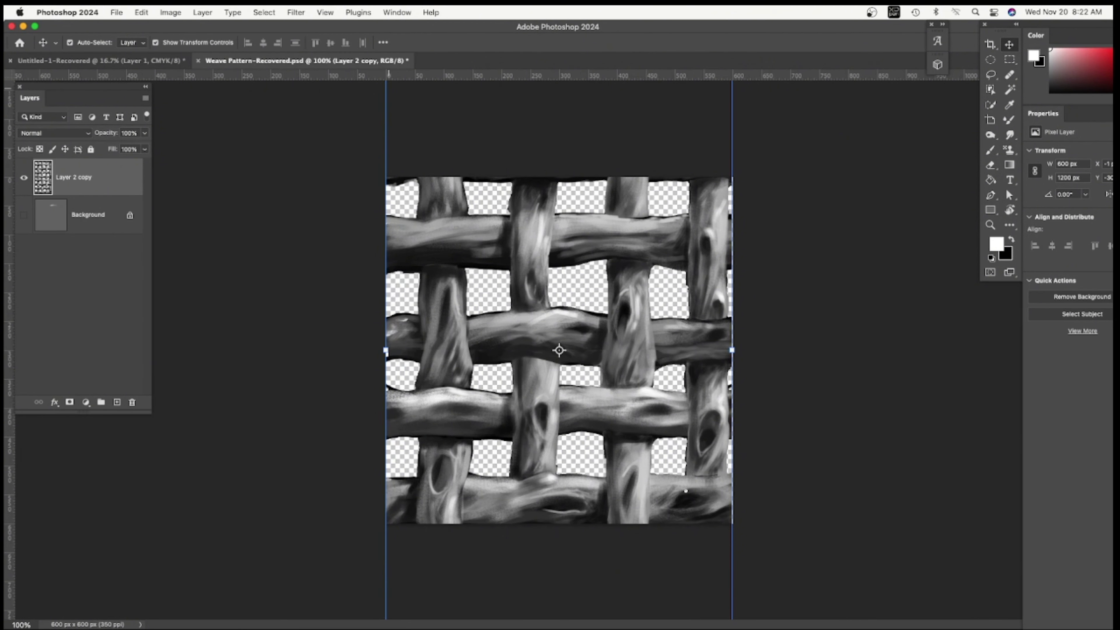
Step: Place a horizontal and a vertical guide crossing at the center of the canvas
drag(374, 74, 308, 351)
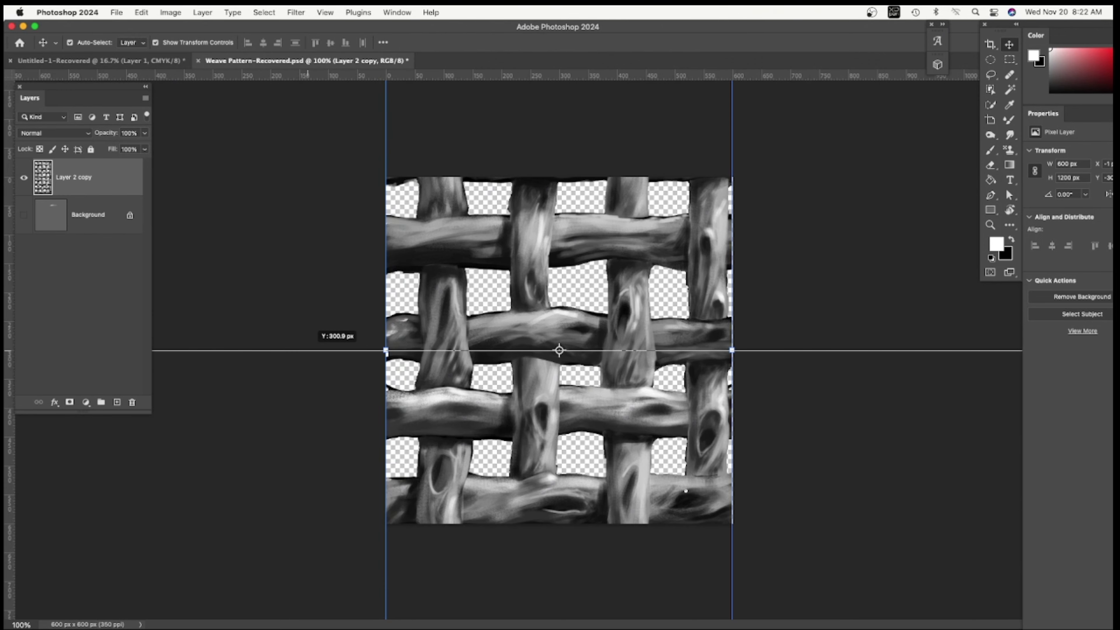
drag(308, 351, 307, 350)
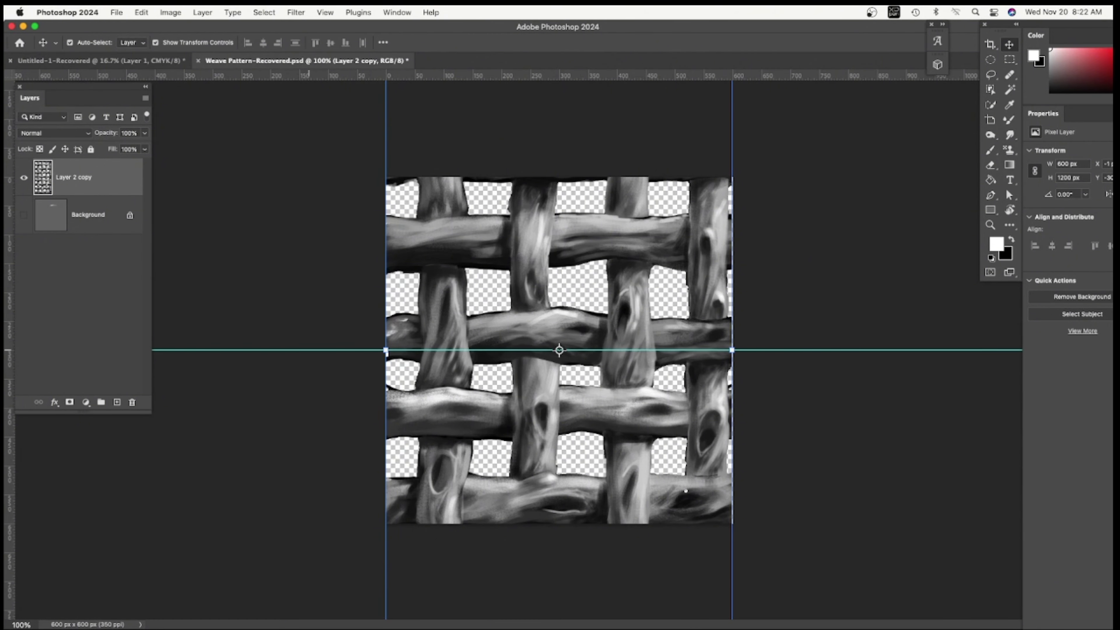
drag(9, 457, 559, 474)
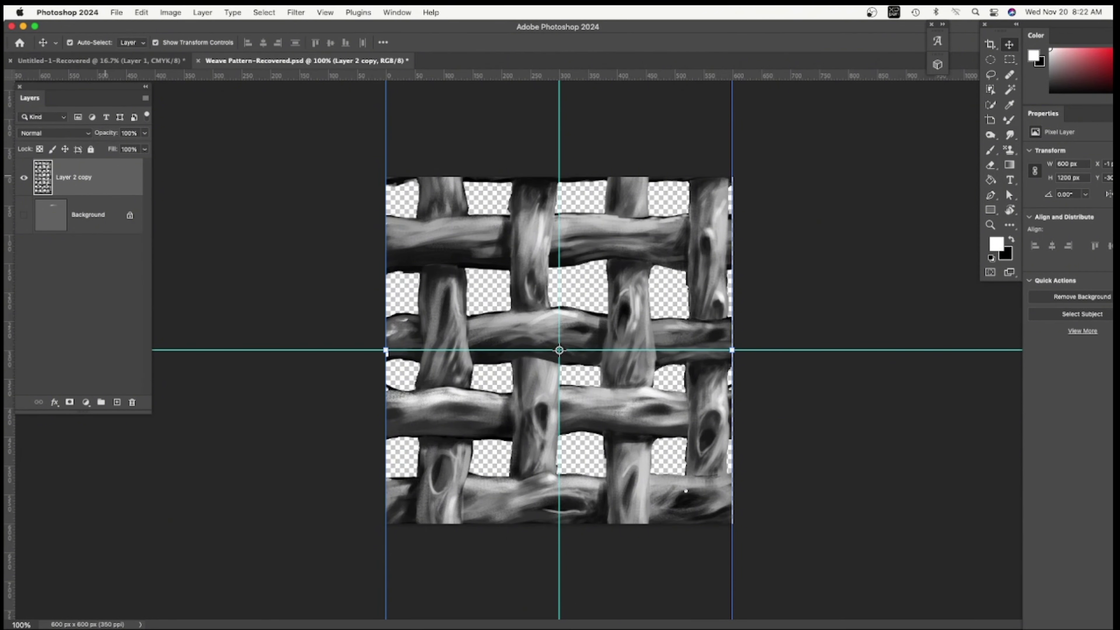
Step: Duplicate the merged weave layer, then offset the copy left and the original right by half the canvas width, meeting at the vertical guide
drag(101, 180, 117, 402)
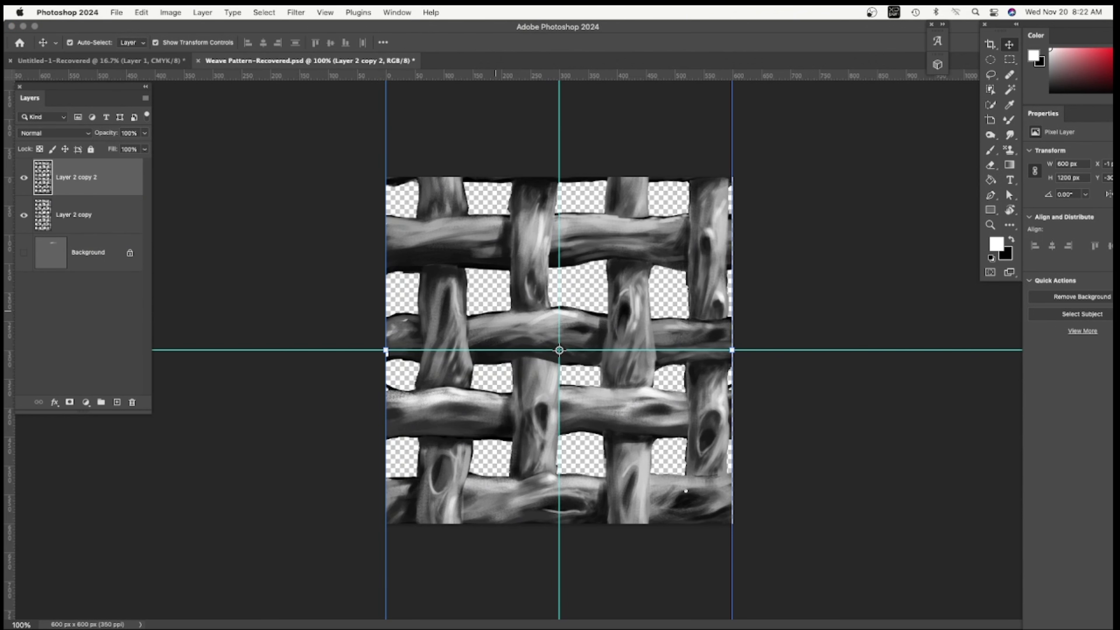
drag(644, 310, 466, 339)
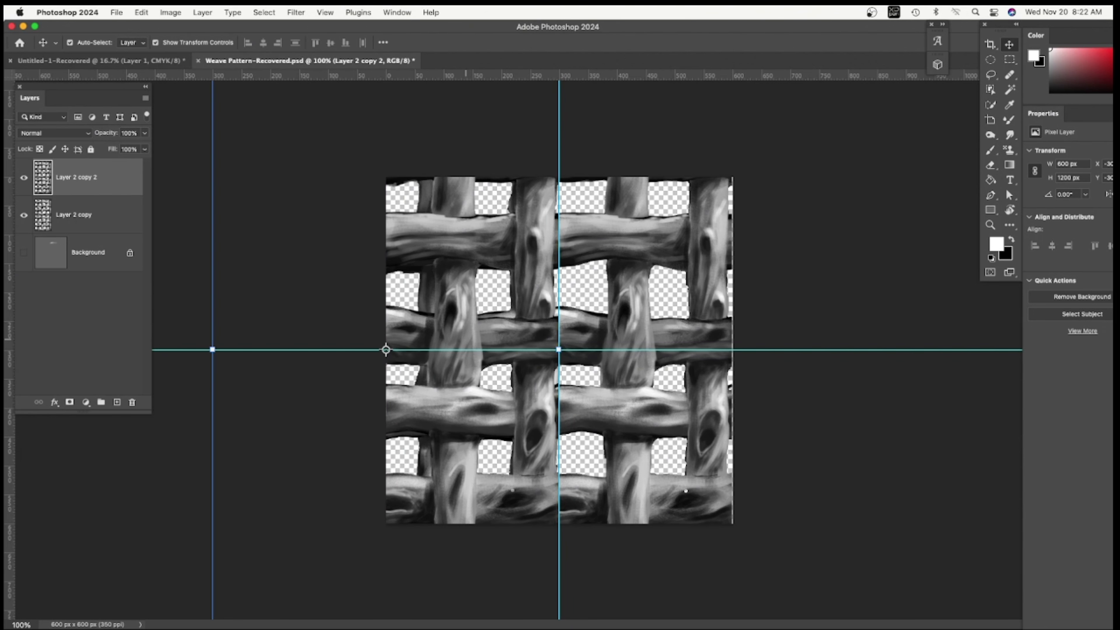
click(636, 320)
click(635, 319)
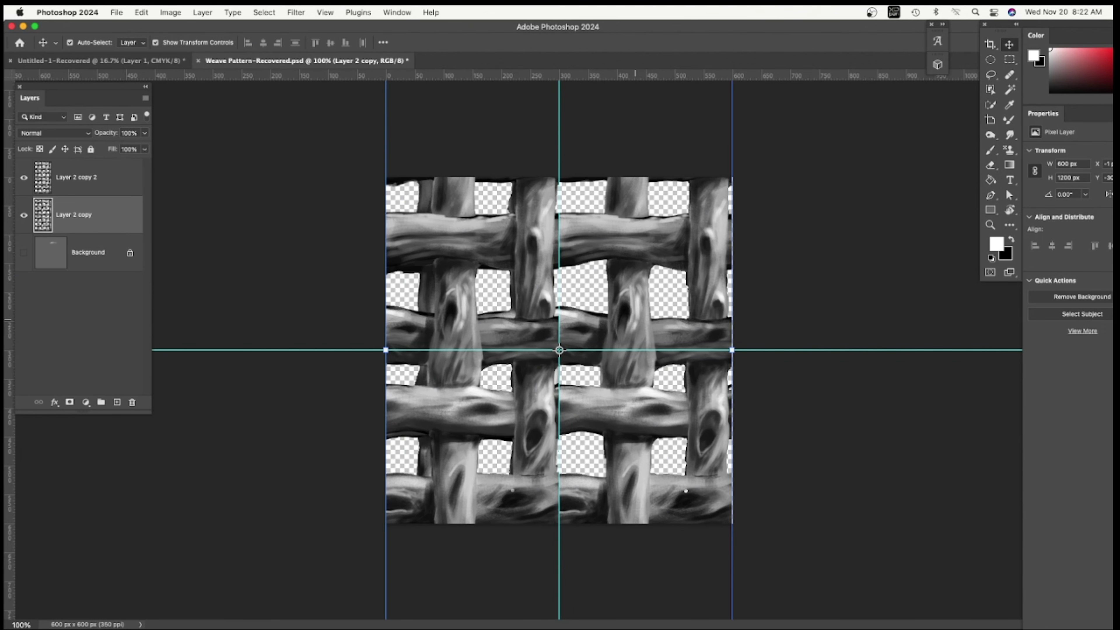
drag(636, 320, 809, 321)
click(809, 322)
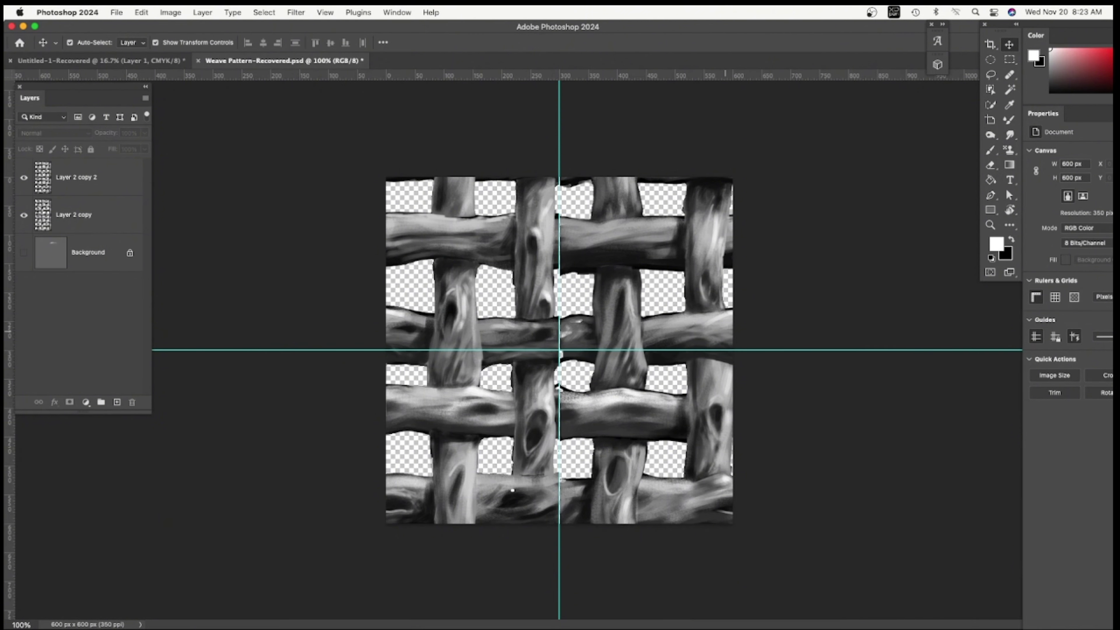
drag(734, 308, 734, 306)
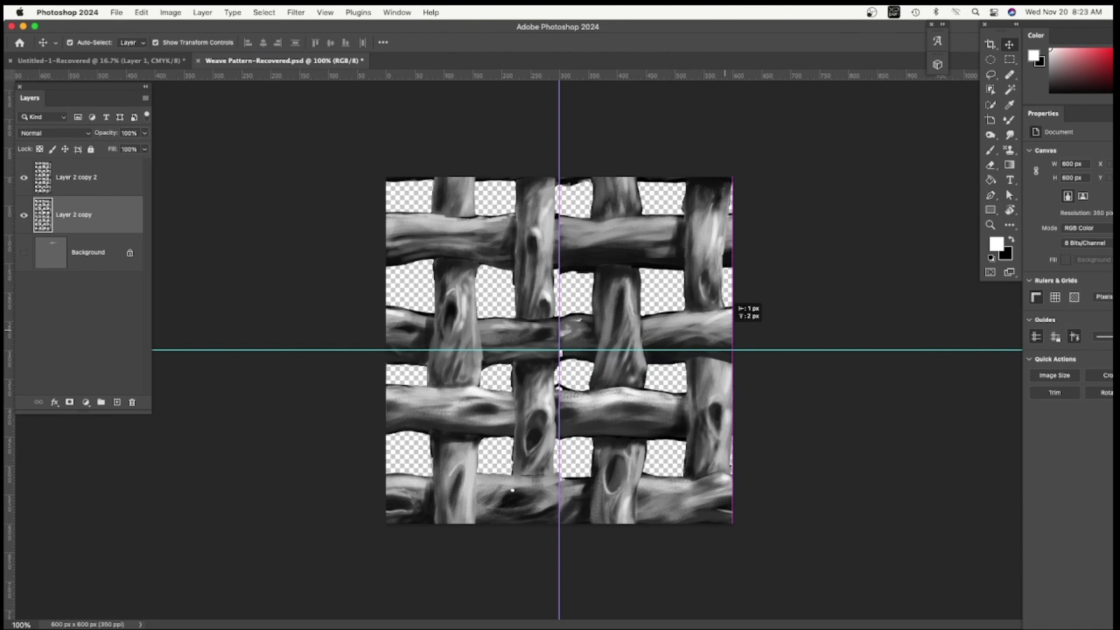
Step: Align Layer 2 copy with the center guides so its sticks meet those of the other half along the vertical seam
drag(733, 306, 733, 306)
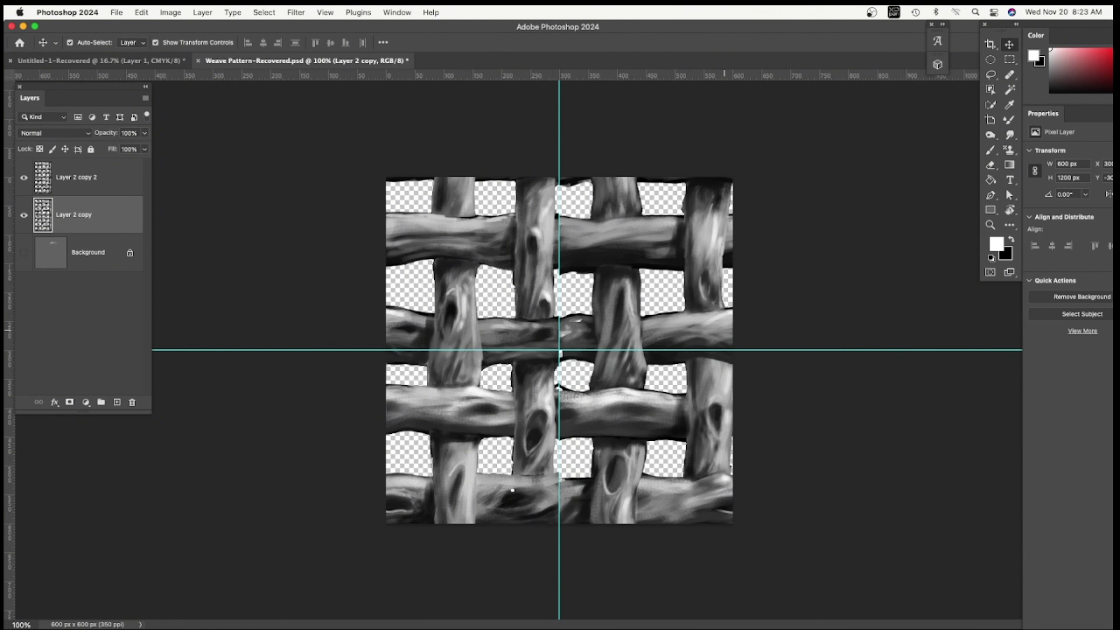
drag(734, 306, 734, 304)
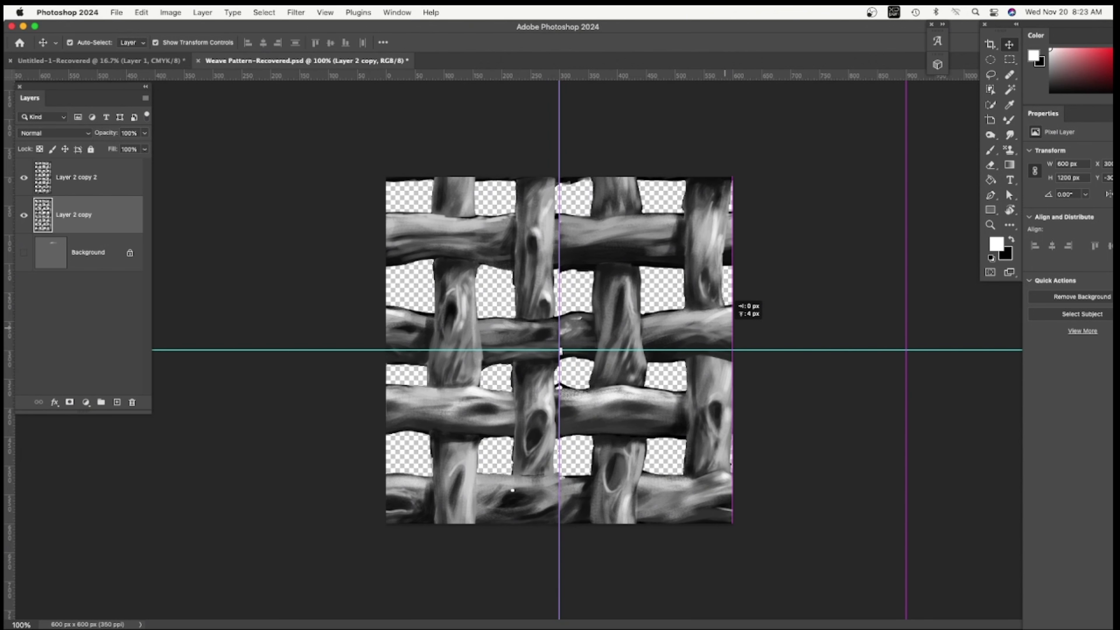
drag(734, 304, 733, 304)
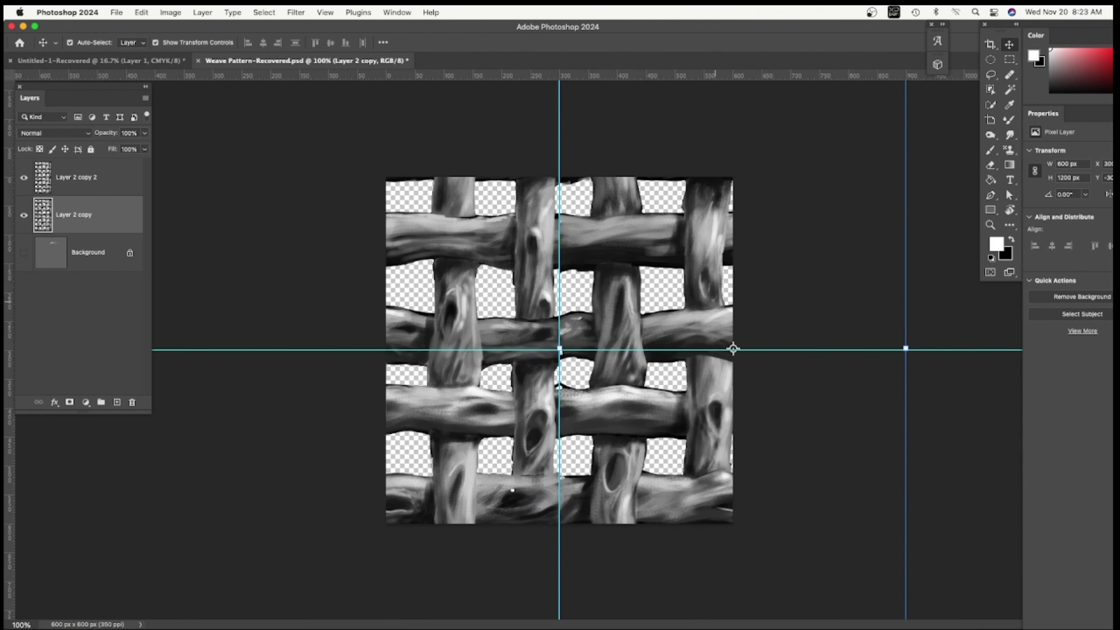
drag(715, 302, 714, 304)
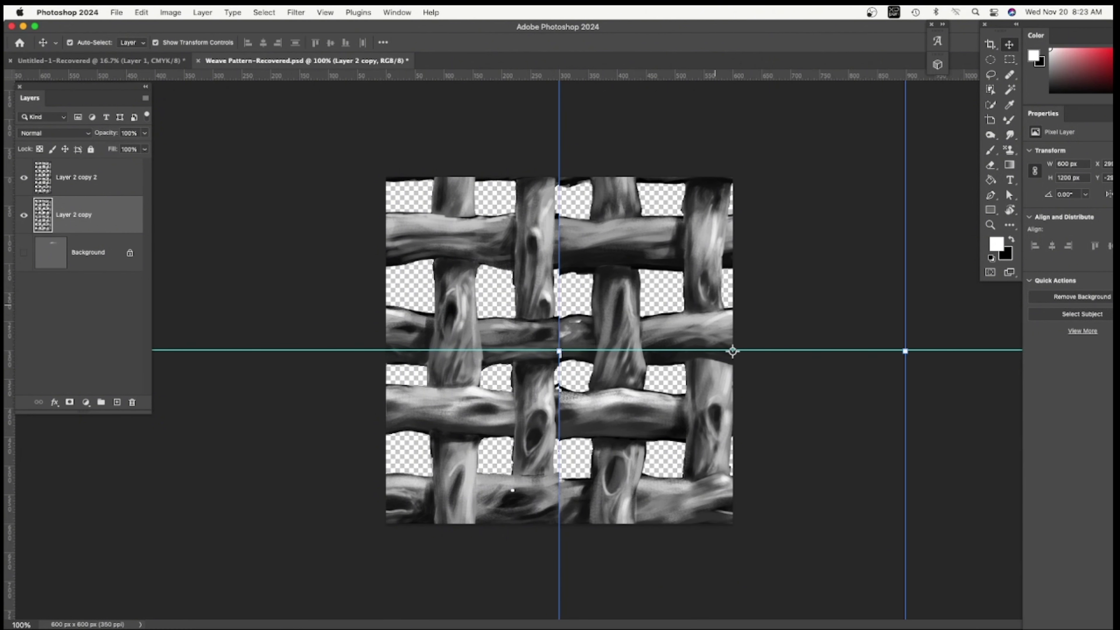
key(Up)
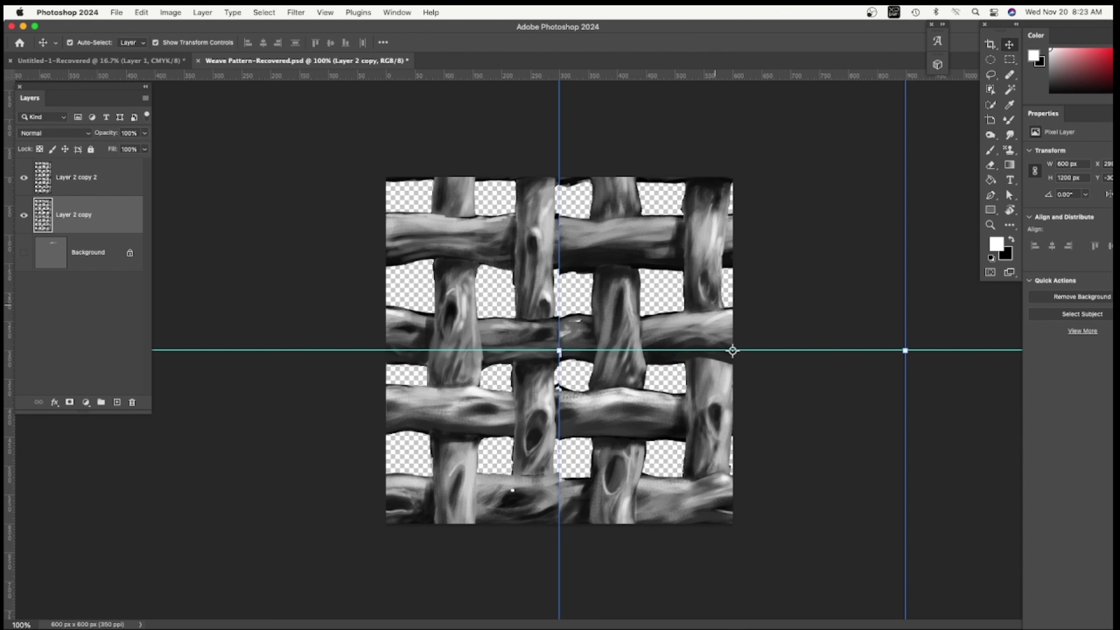
key(Up)
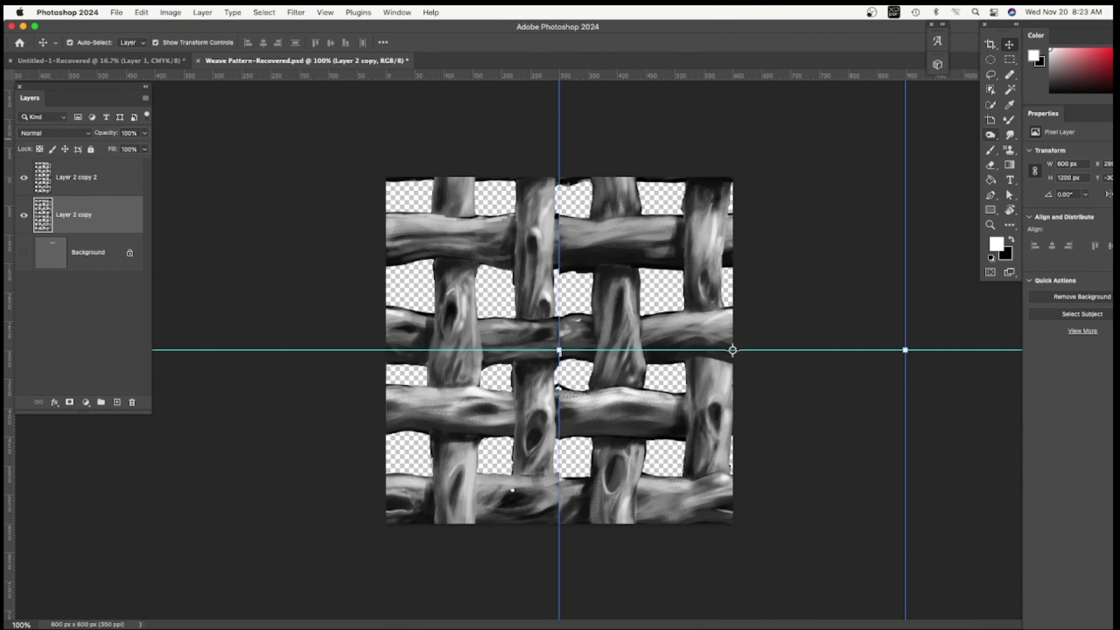
Step: Paint over the central vertical seam on a new layer to join the horizontal sticks, and merge the weave layers into one
click(990, 149)
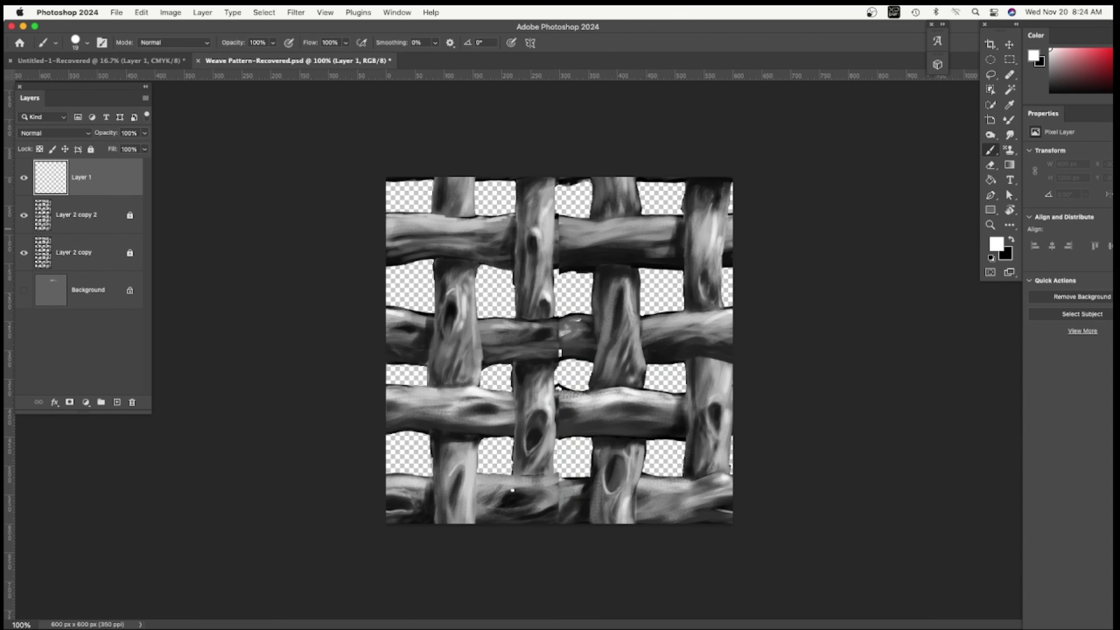
drag(498, 330, 578, 326)
drag(560, 247, 568, 273)
drag(560, 388, 582, 410)
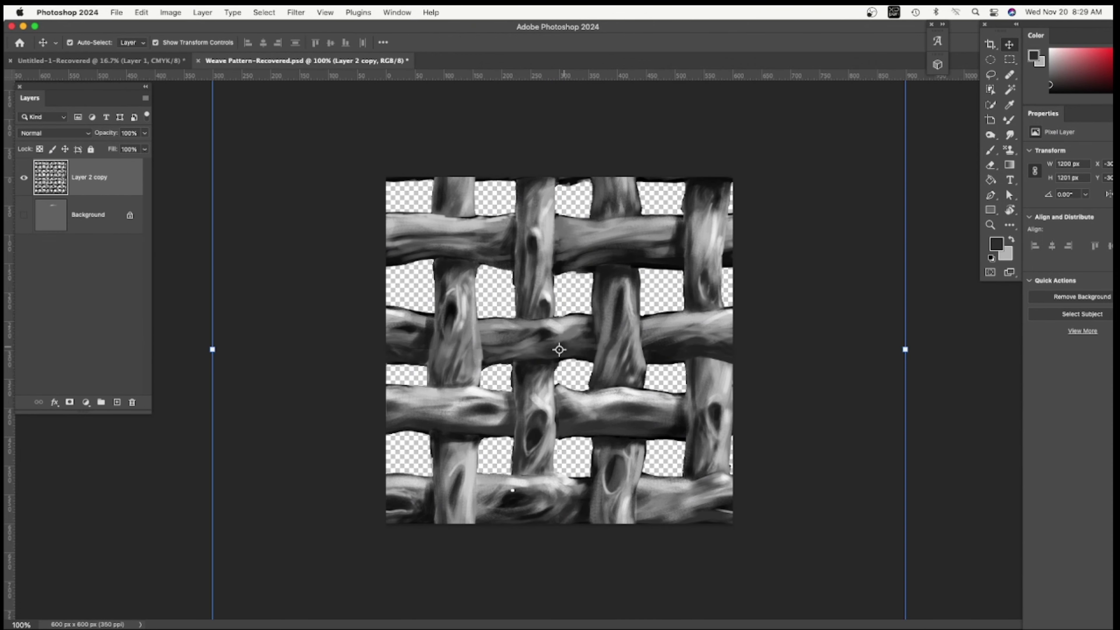
Step: Move the merged weave layer about 300 px right and 30 px down within the canvas
drag(618, 375, 738, 375)
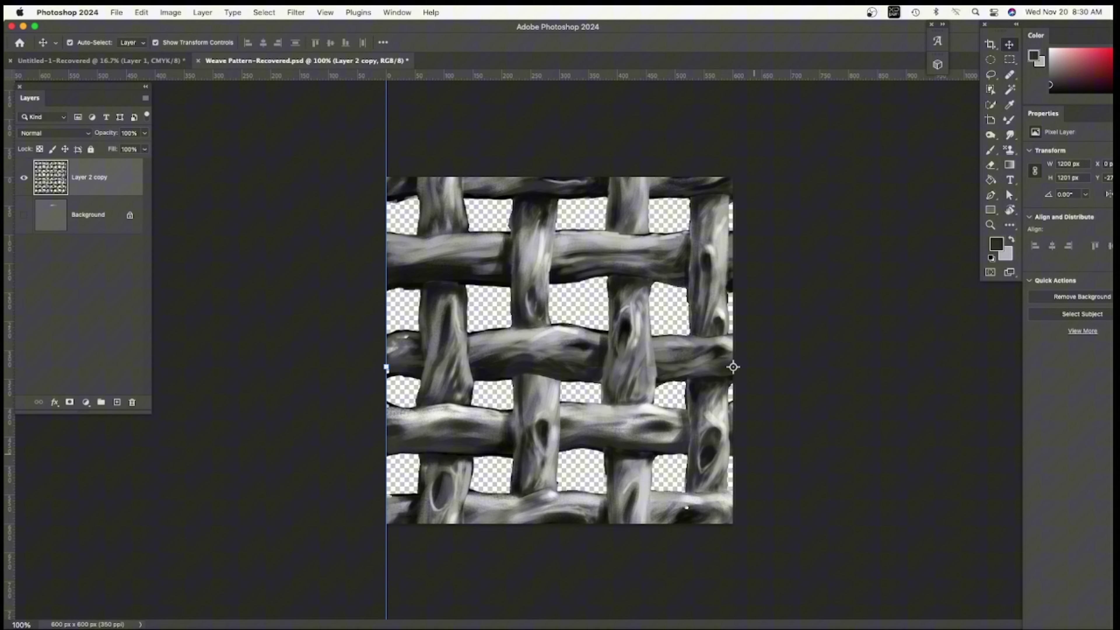
key(b)
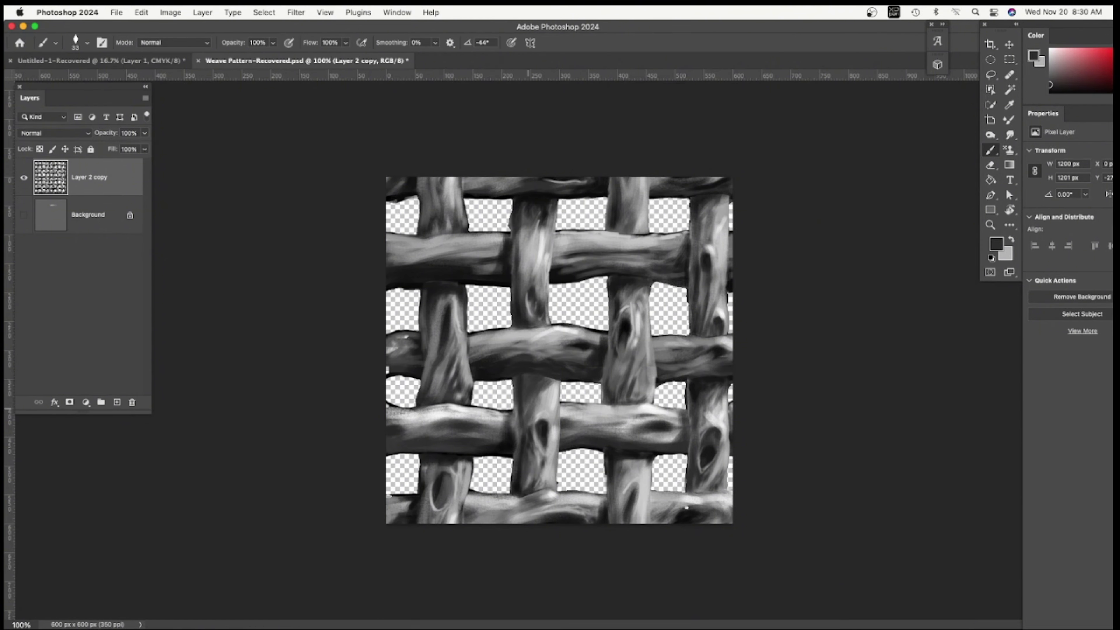
drag(528, 408, 511, 440)
mouse_move(611, 482)
mouse_down()
mouse_move(612, 501)
mouse_move(692, 491)
mouse_up()
Step: Outline the tile's interior just inside the canvas edges with a freehand selection and fill it with light gray on a new layer
key(l)
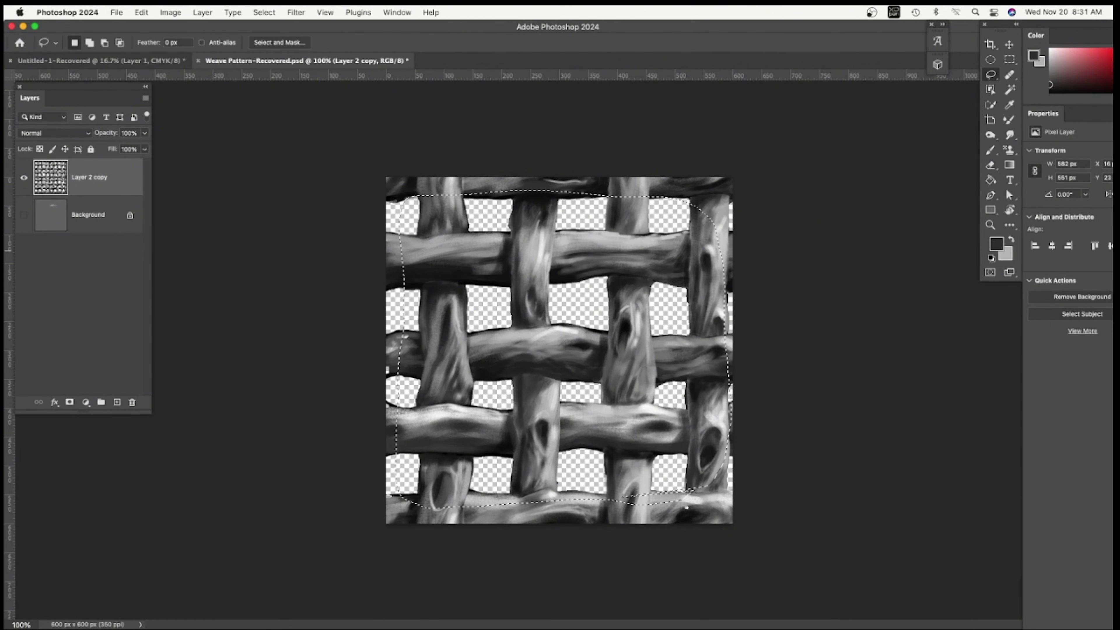
key(x)
click(117, 402)
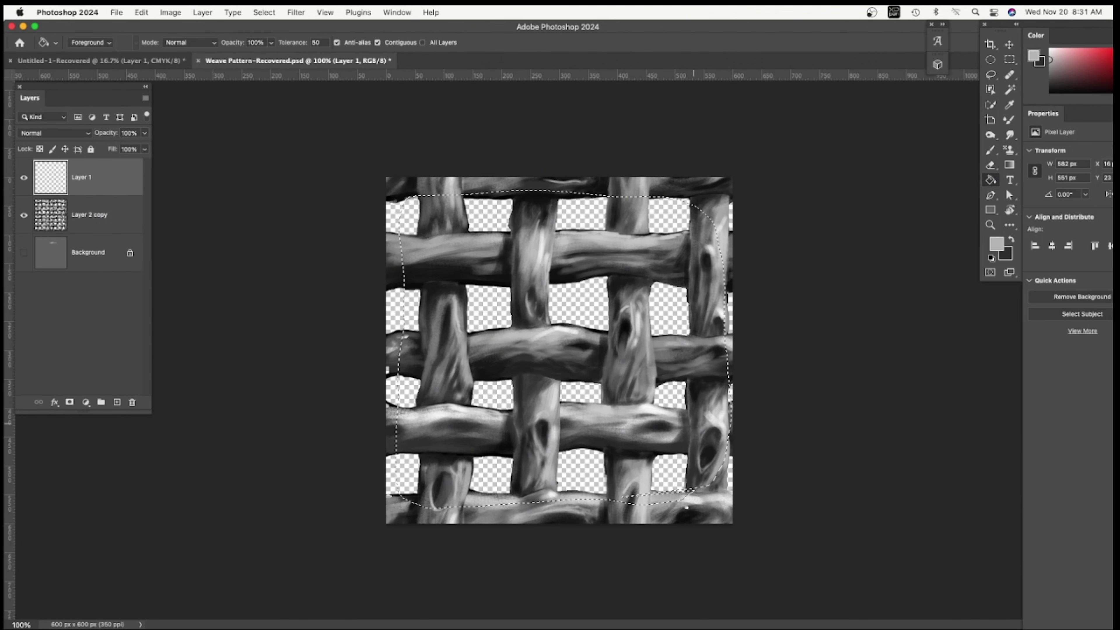
click(675, 447)
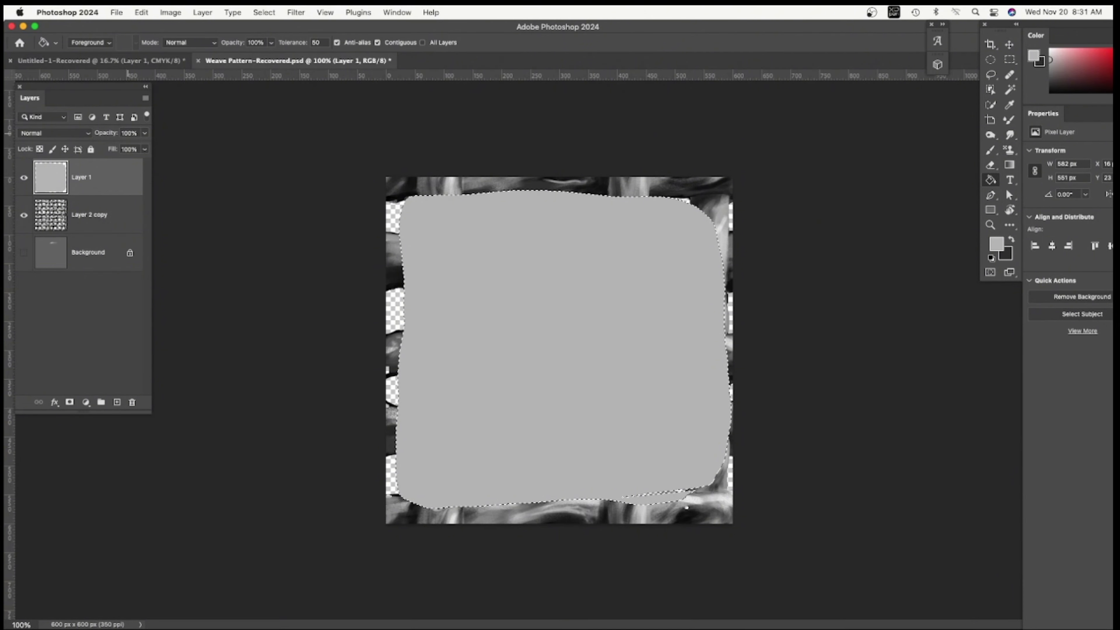
Step: Lower the gray overlay layer's opacity to 58%, clear the selection, and delete the overlay layer
click(145, 133)
drag(145, 147, 119, 148)
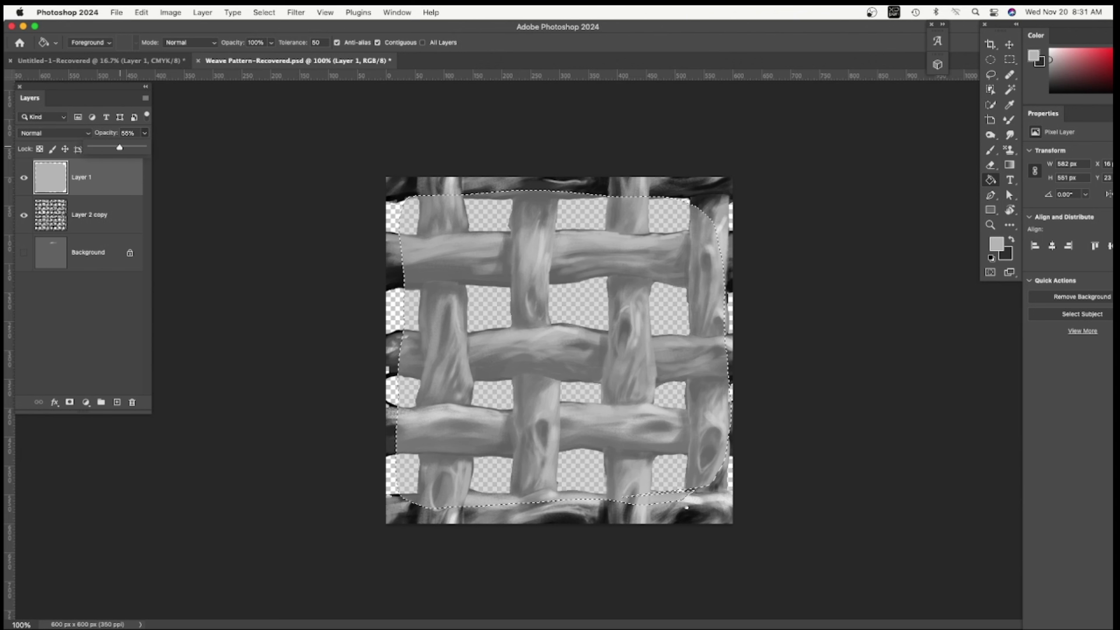
drag(120, 147, 121, 148)
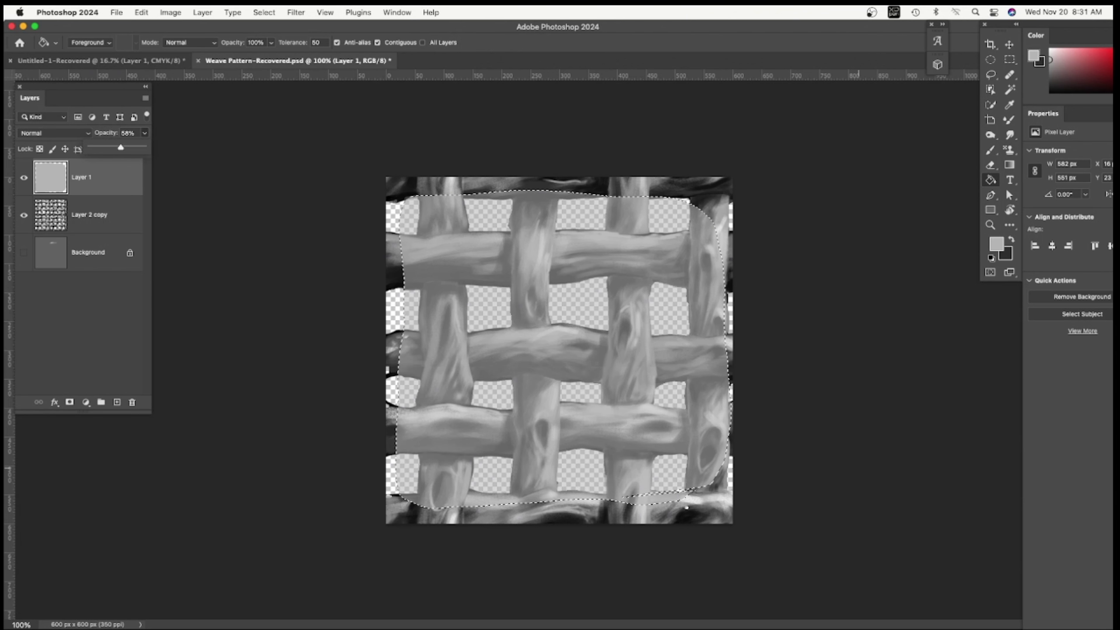
key(super+d)
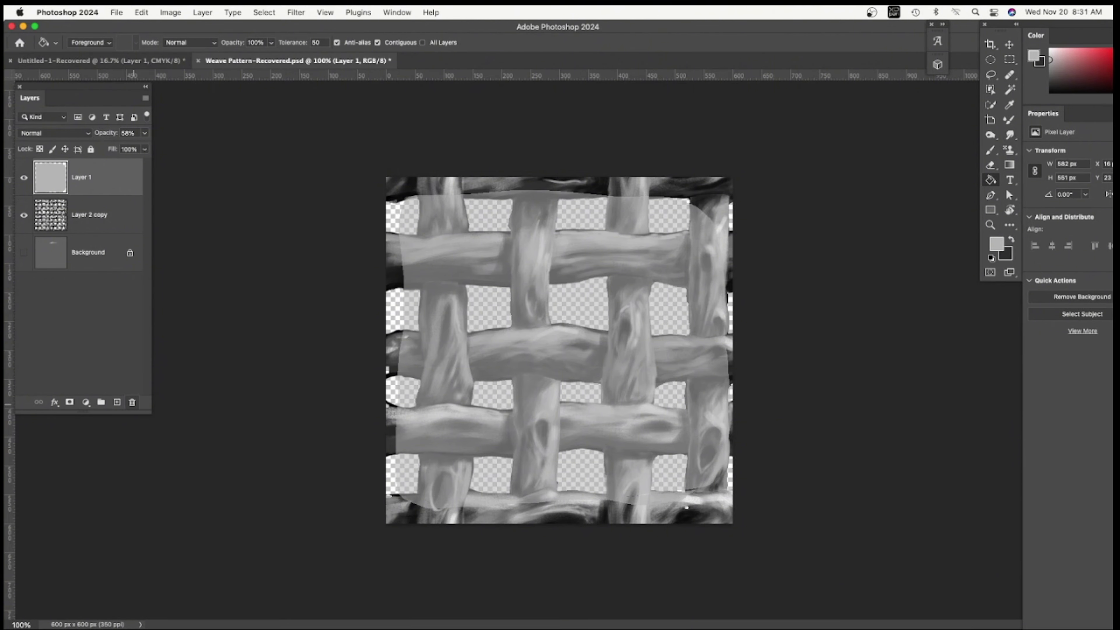
click(132, 402)
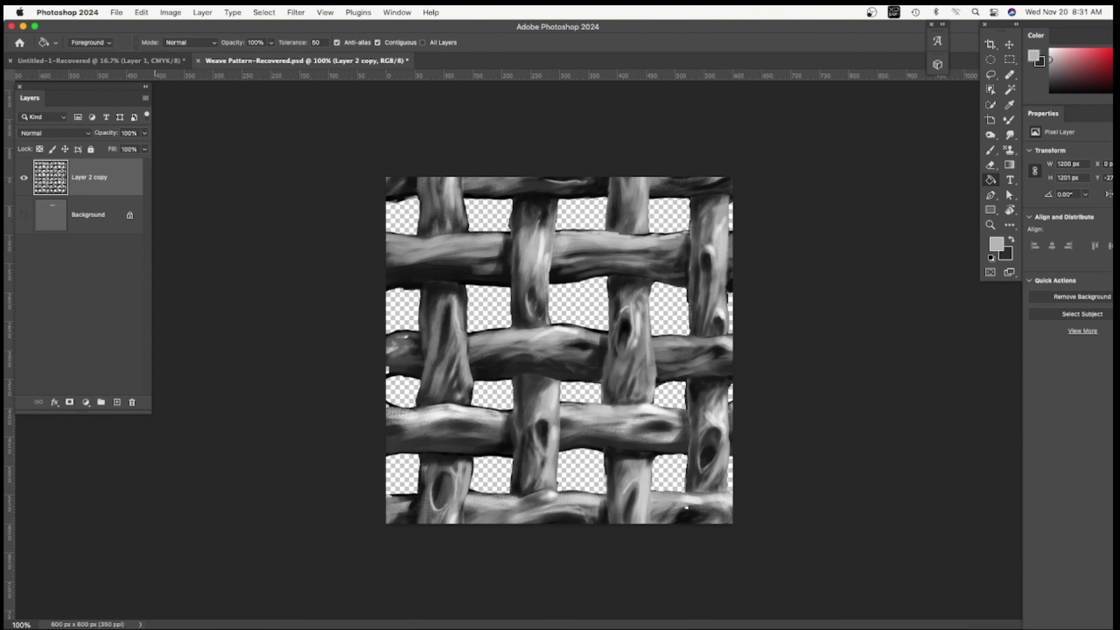
Step: Define the weave tile as a pattern named "Weave Pattern"
click(141, 12)
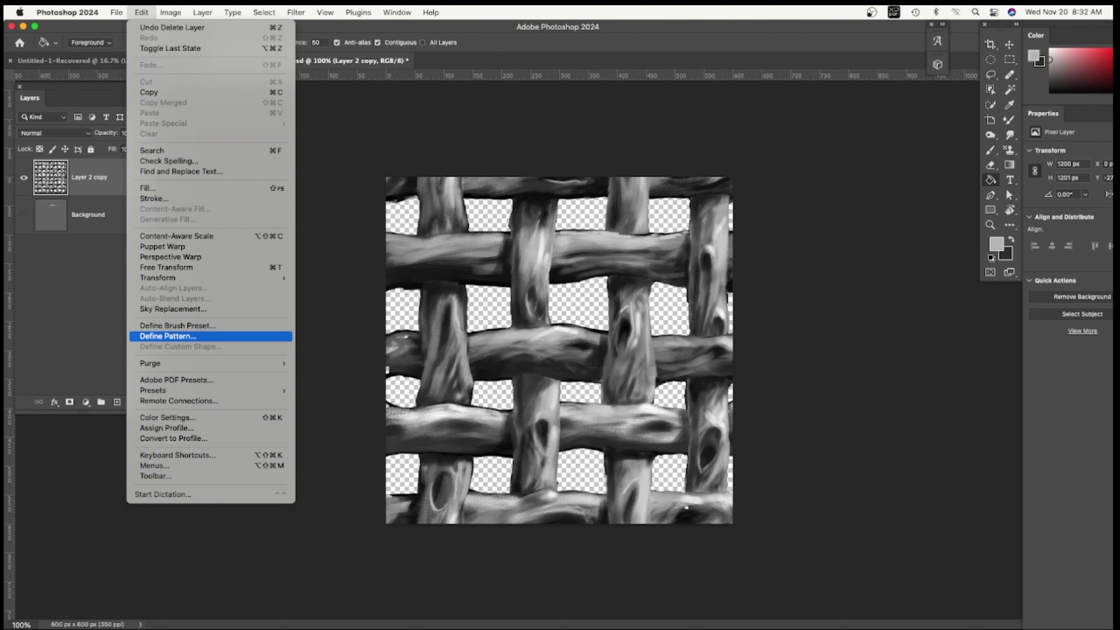
click(167, 336)
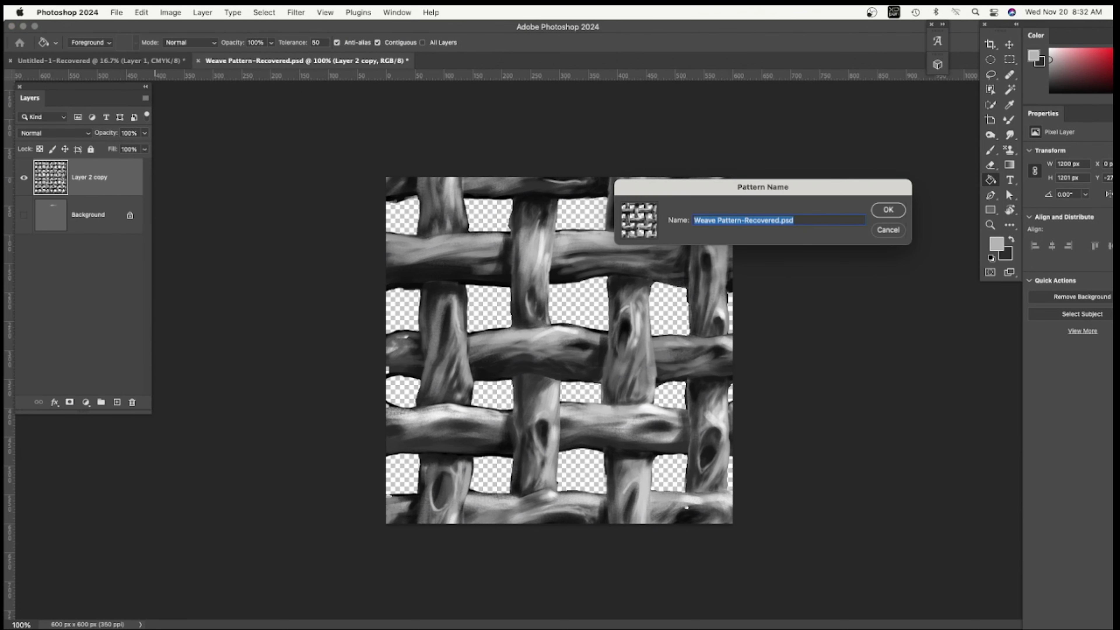
click(796, 220)
drag(796, 220, 744, 220)
key(BackSpace)
key(BackSpace)
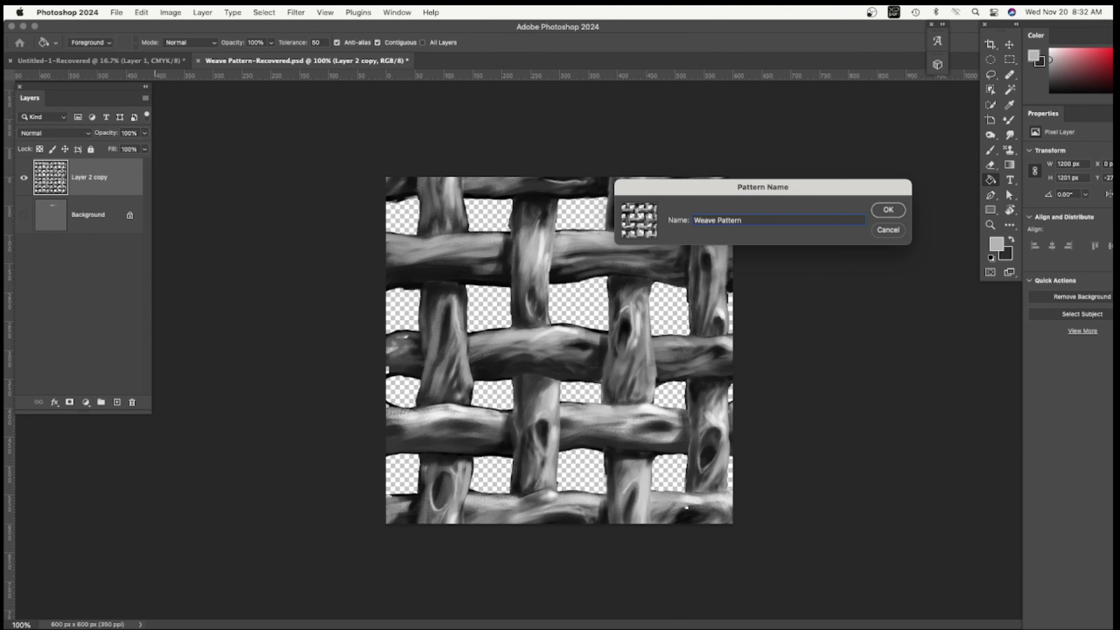
key(Return)
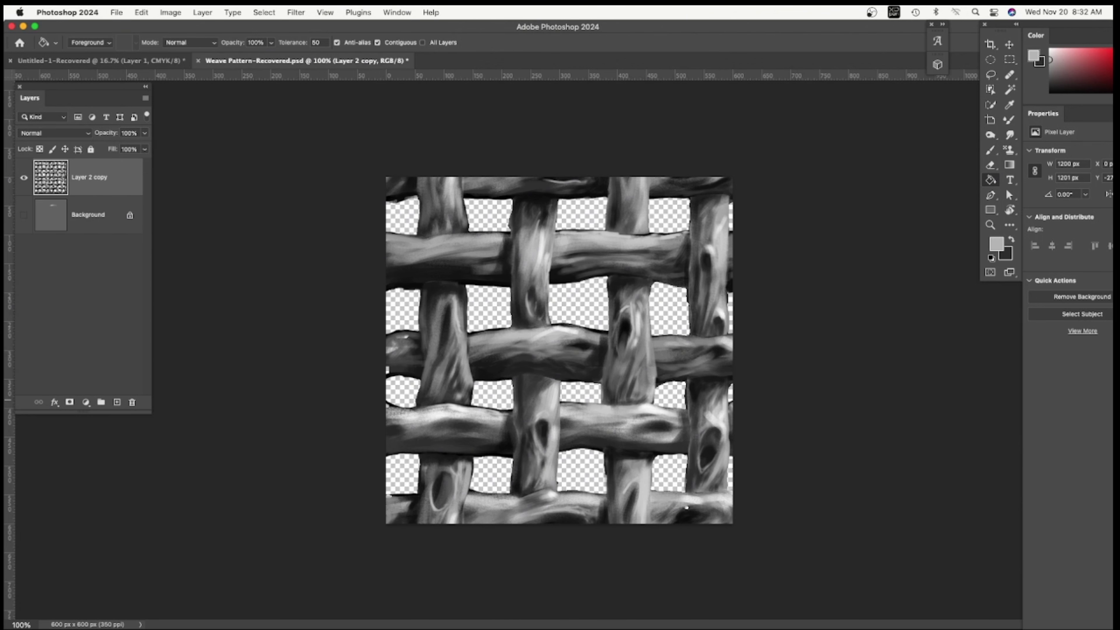
Step: Save the document as Weave Pattern.psd in the "making a pattern" folder, replacing the existing file
key(v)
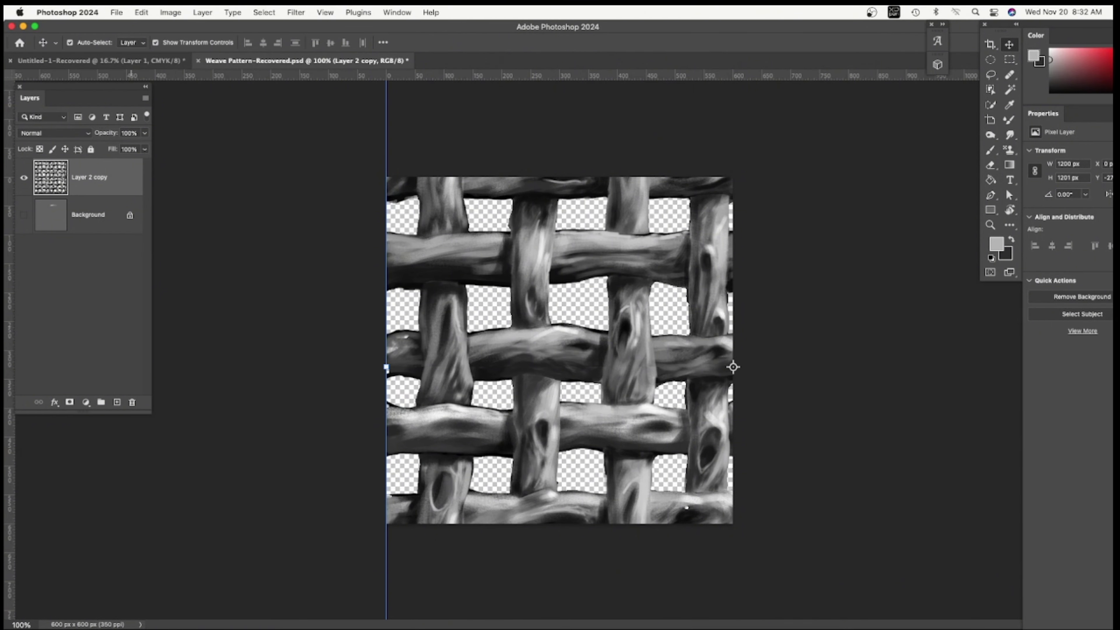
click(142, 12)
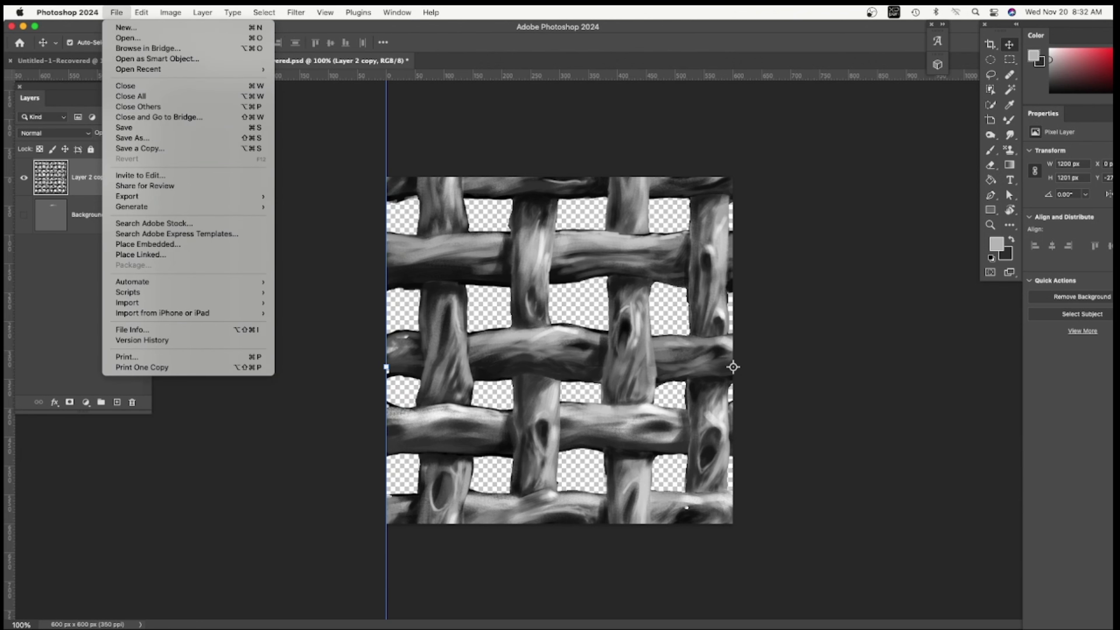
click(132, 138)
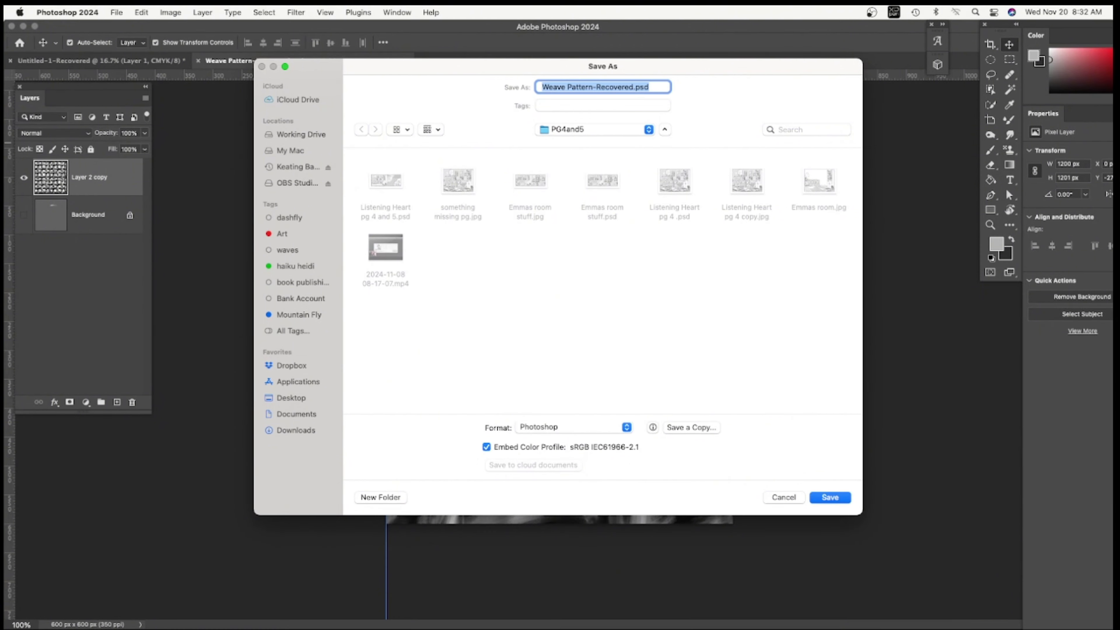
click(648, 130)
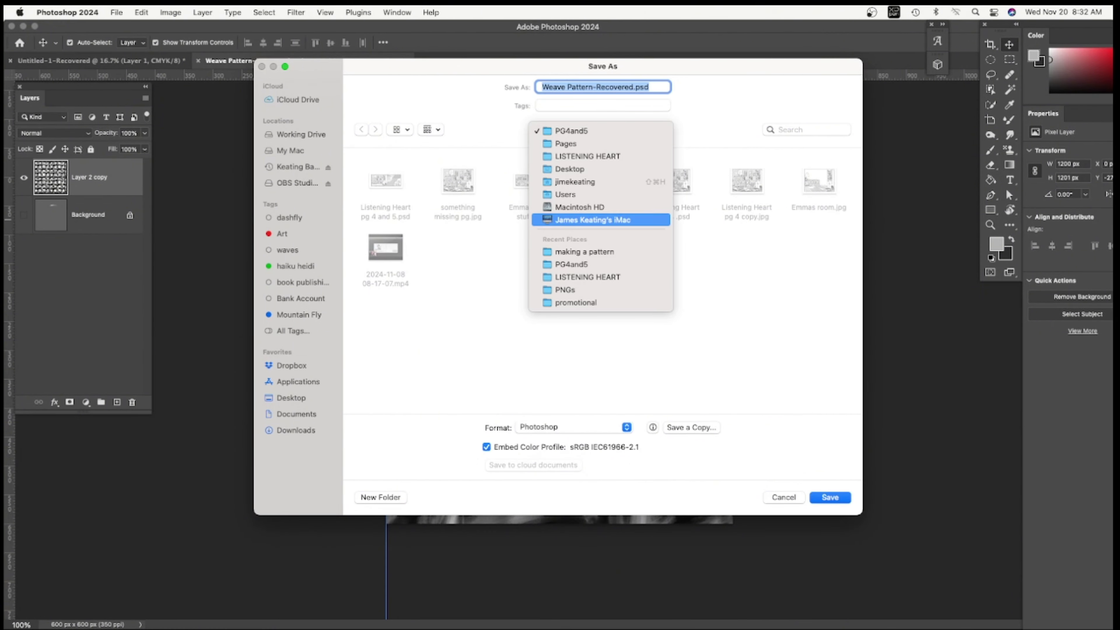
click(584, 251)
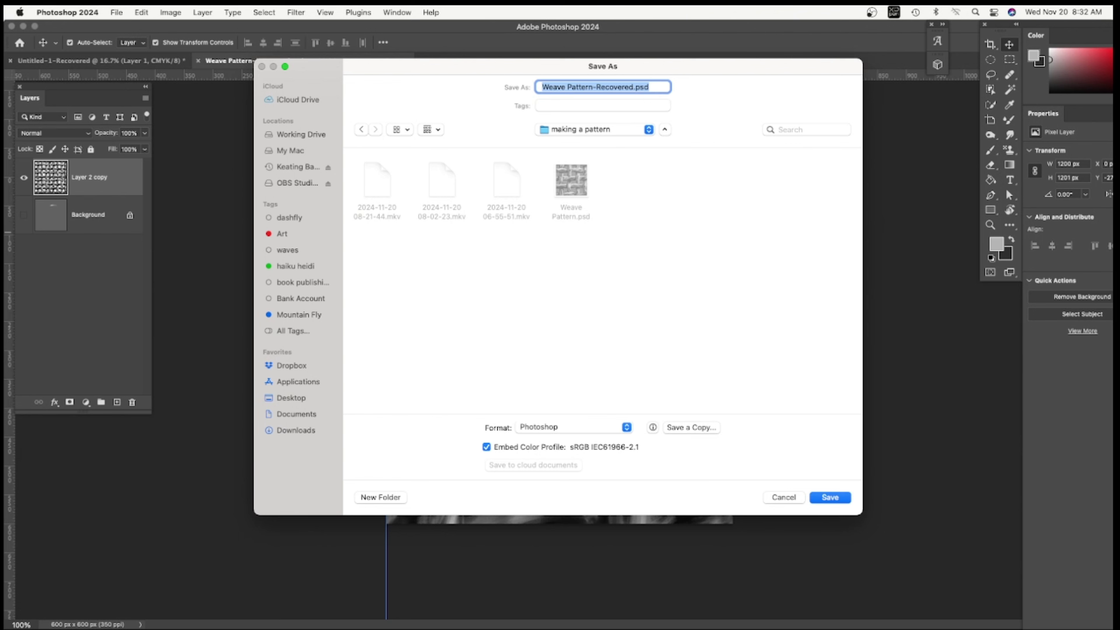
click(571, 188)
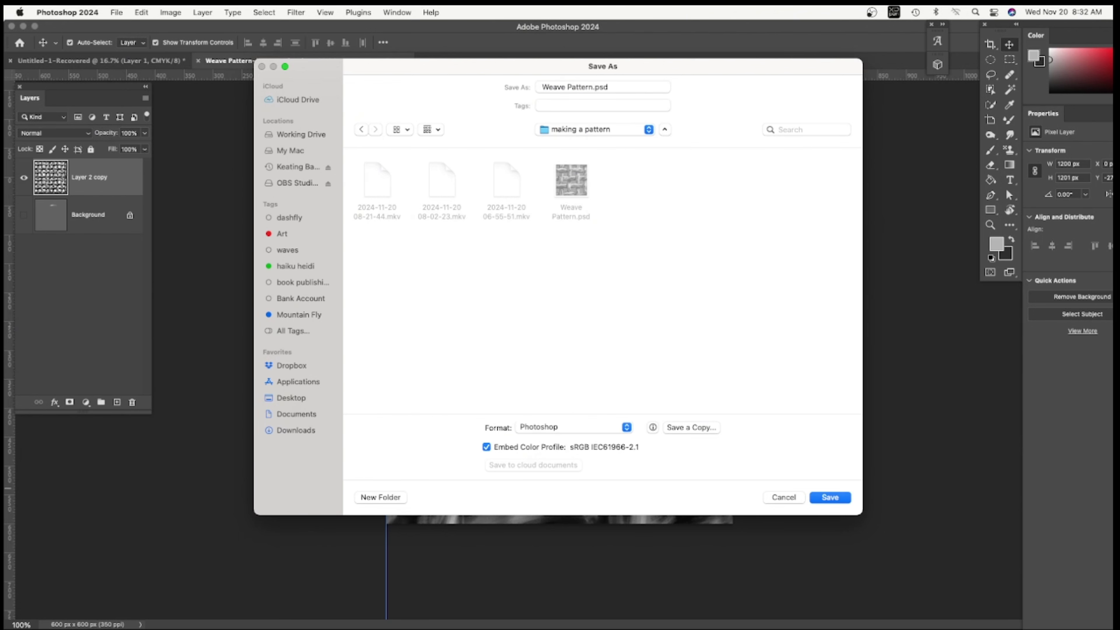
click(830, 499)
click(591, 344)
key(Return)
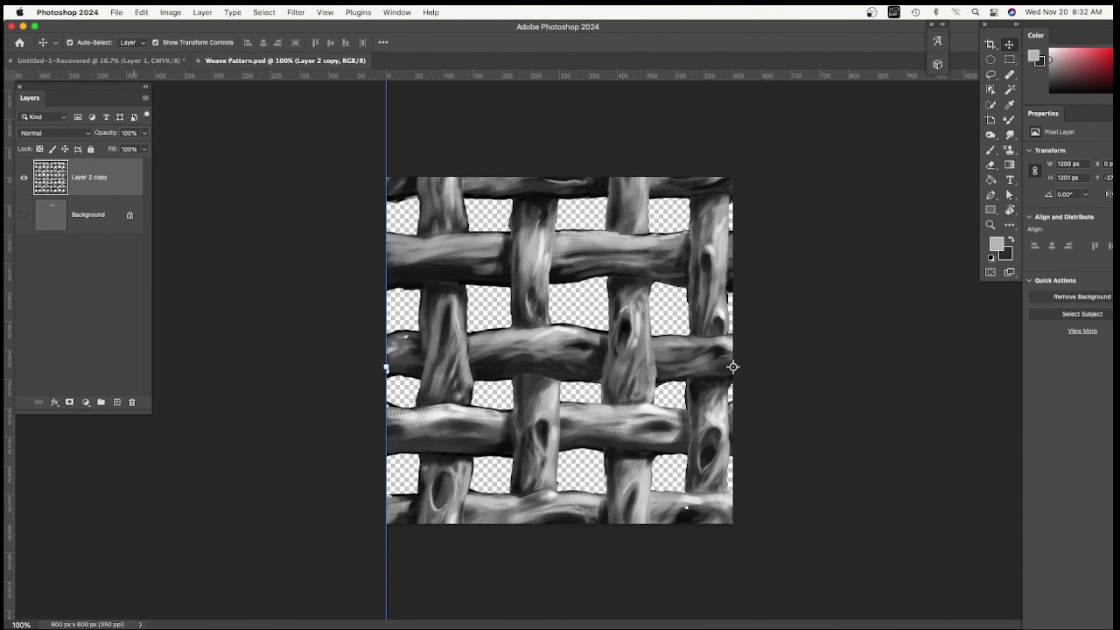
Step: In the Untitled-1-Recovered document, scale the woven shape on Layer 1 to about 45.62%, keeping its upper-right corner fixed
click(132, 61)
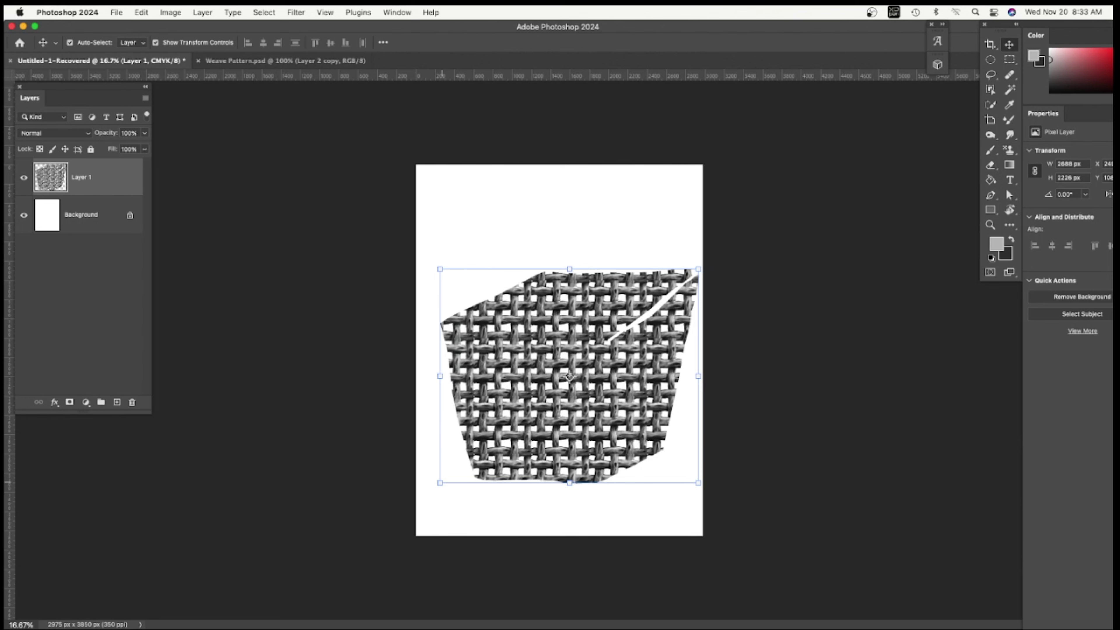
drag(439, 482, 580, 366)
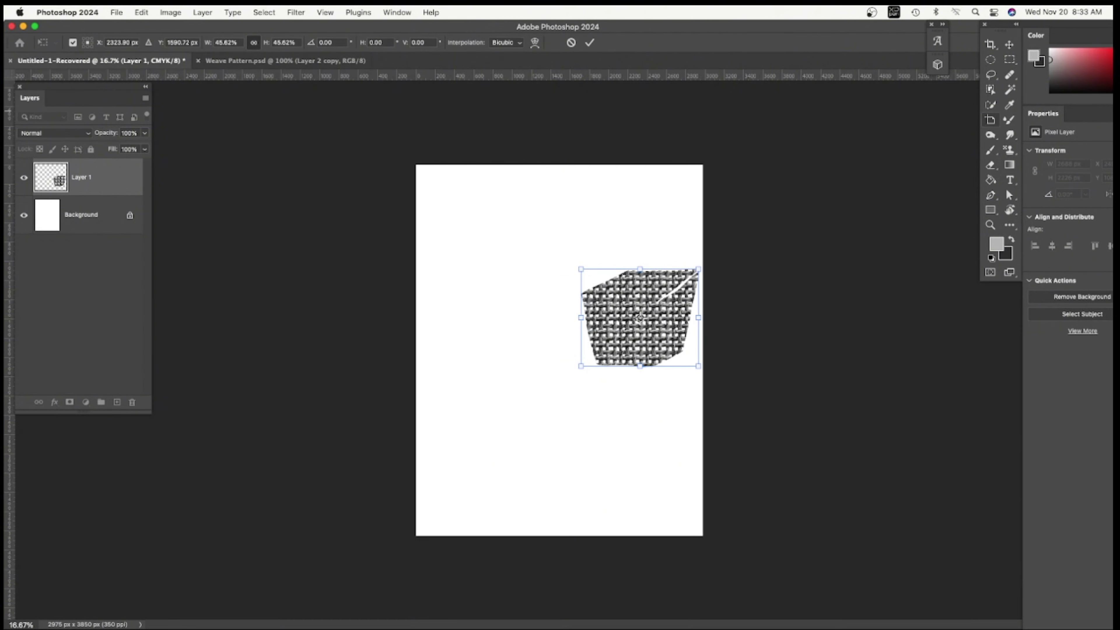
key(Return)
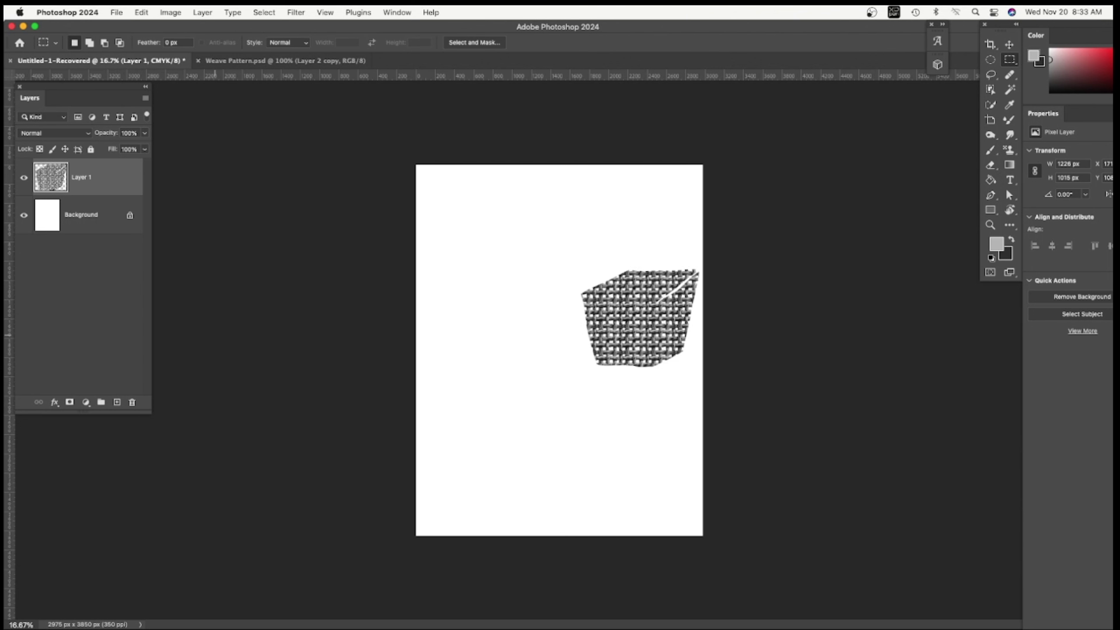
Step: Add a new layer and select a rectangular area about 1351 by 2137 px beside the woven shape
click(117, 402)
drag(451, 273, 571, 472)
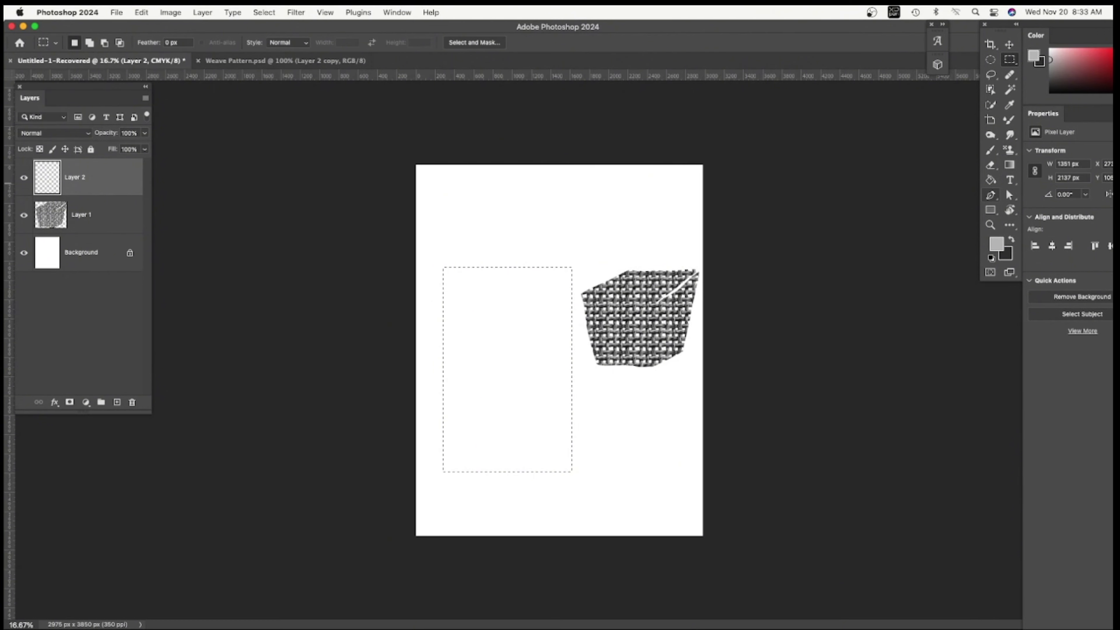
Step: Try filling the rectangular selection with the light gray foreground color, and undo the fill
key(g)
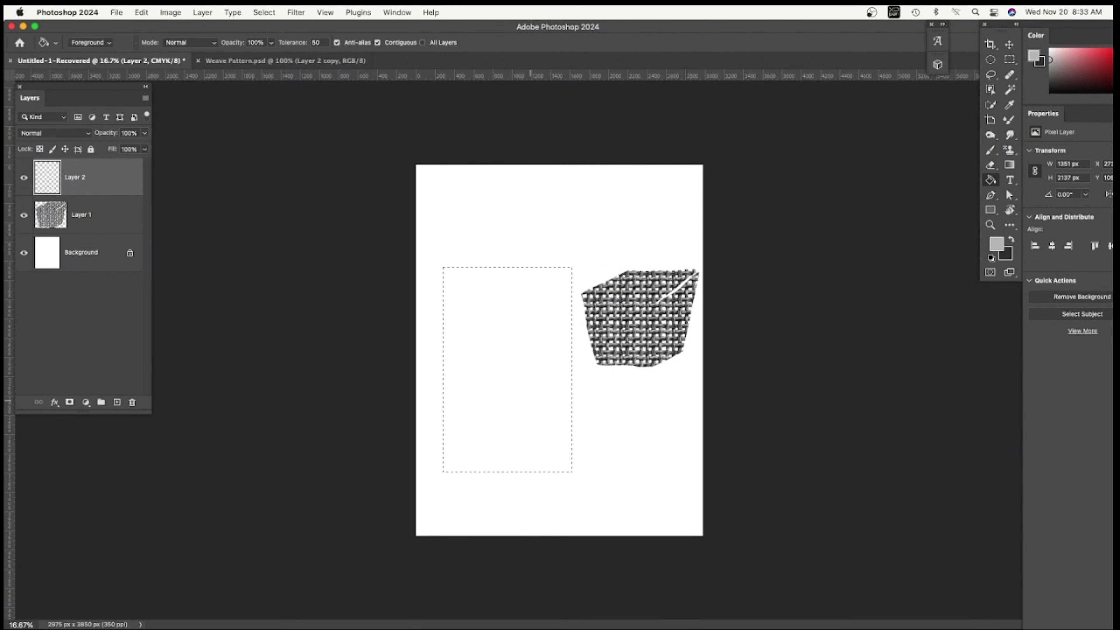
click(528, 403)
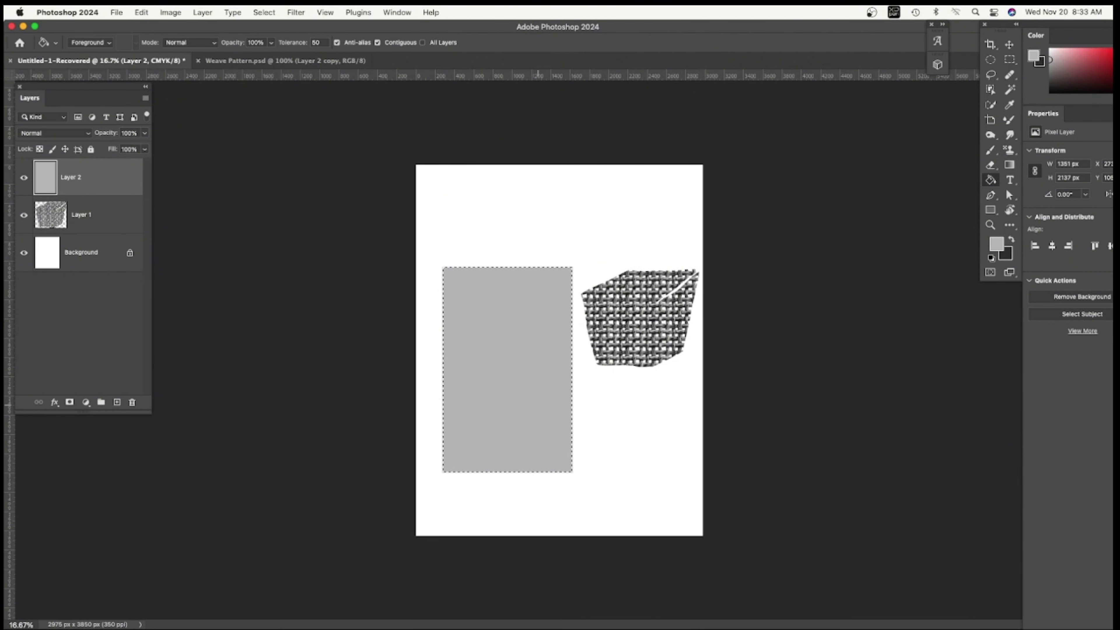
key(super+z)
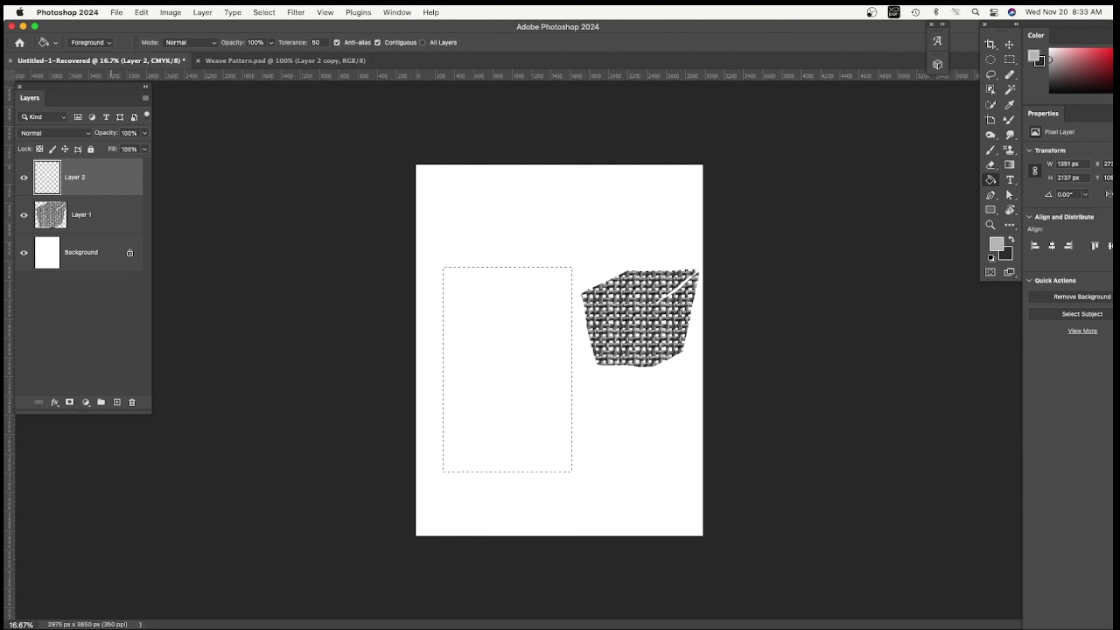
Step: Use a pattern fill with the last woven wood swatch to fill the rectangular selection on Layer 2, and inspect the tile seams
click(91, 43)
click(101, 49)
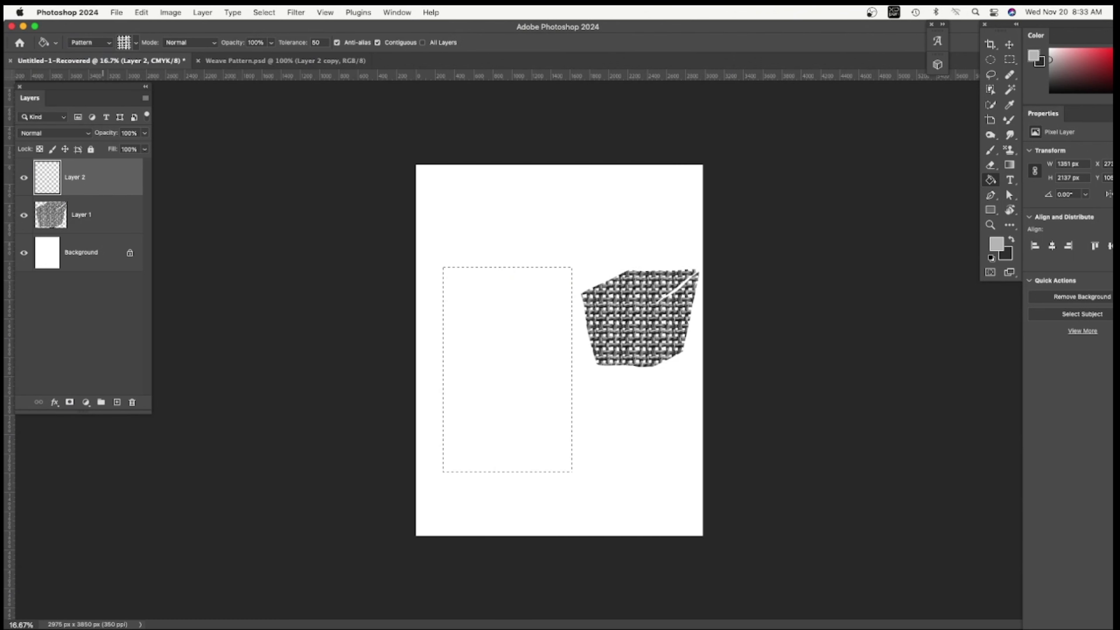
click(136, 42)
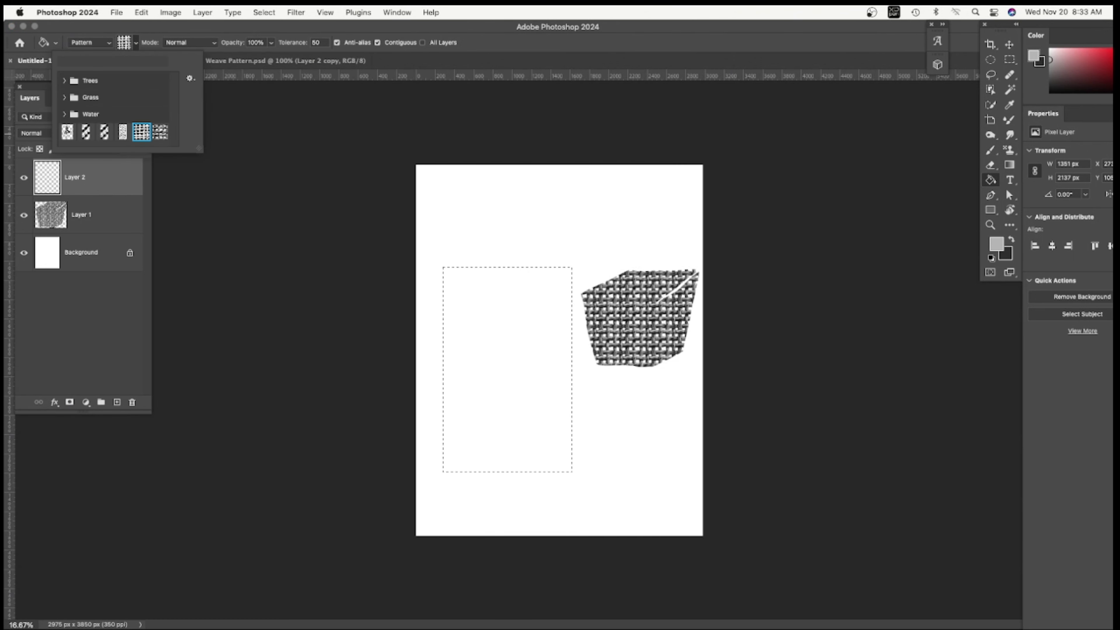
click(160, 132)
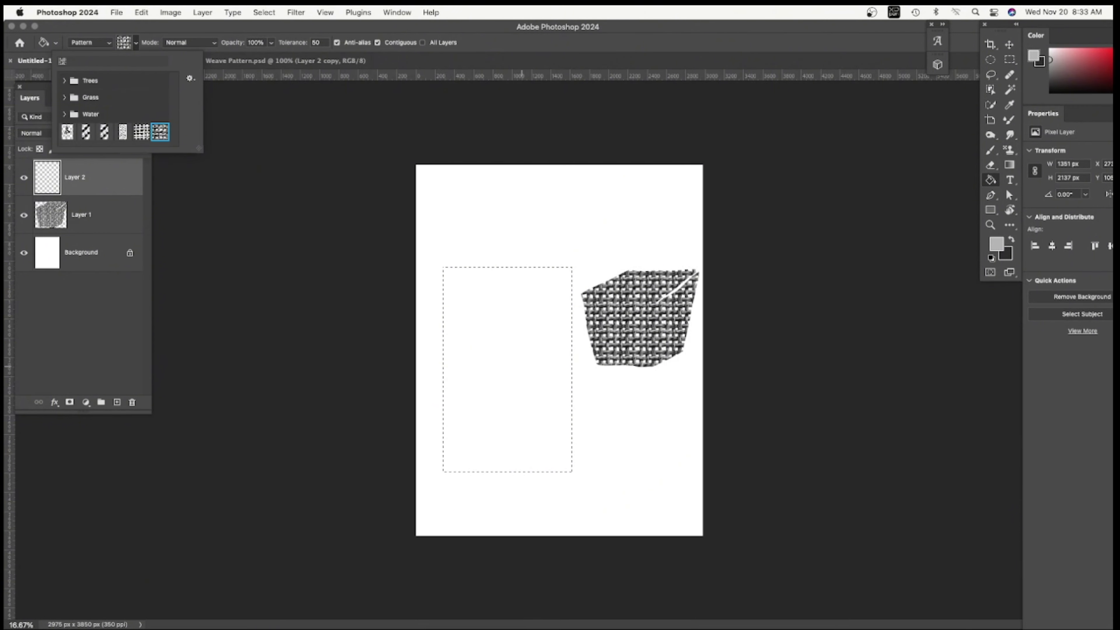
click(491, 407)
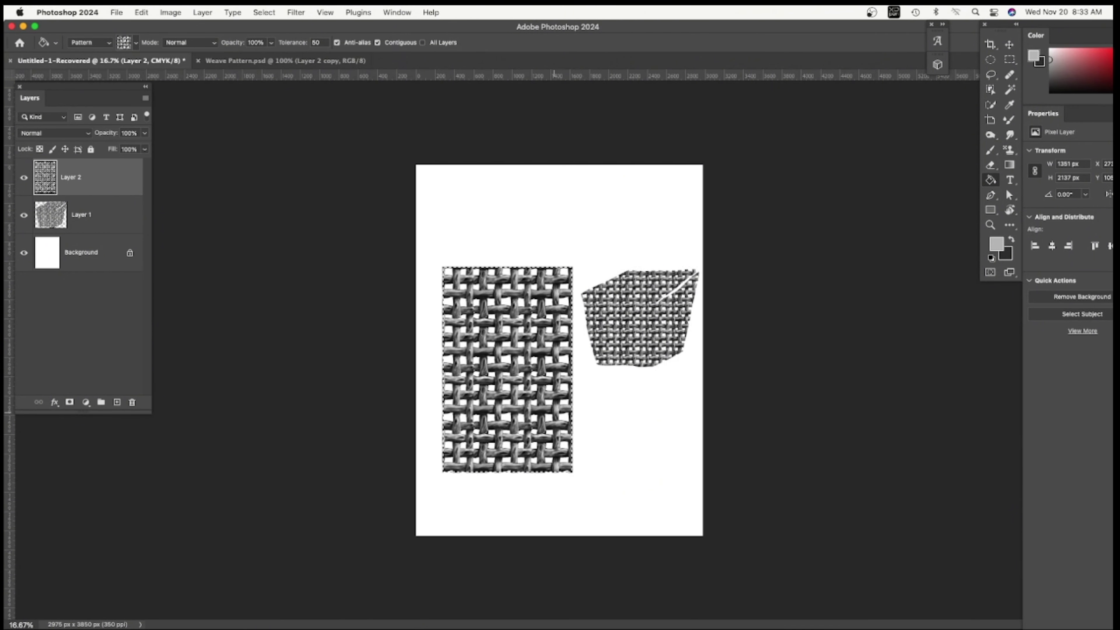
key(z)
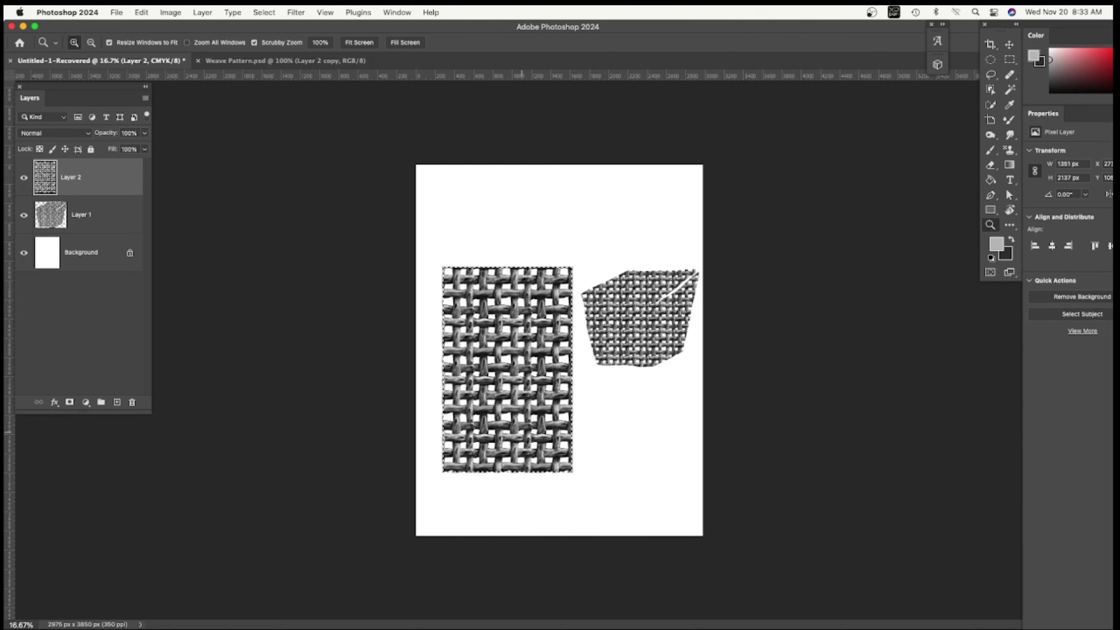
drag(509, 439, 587, 422)
key(g)
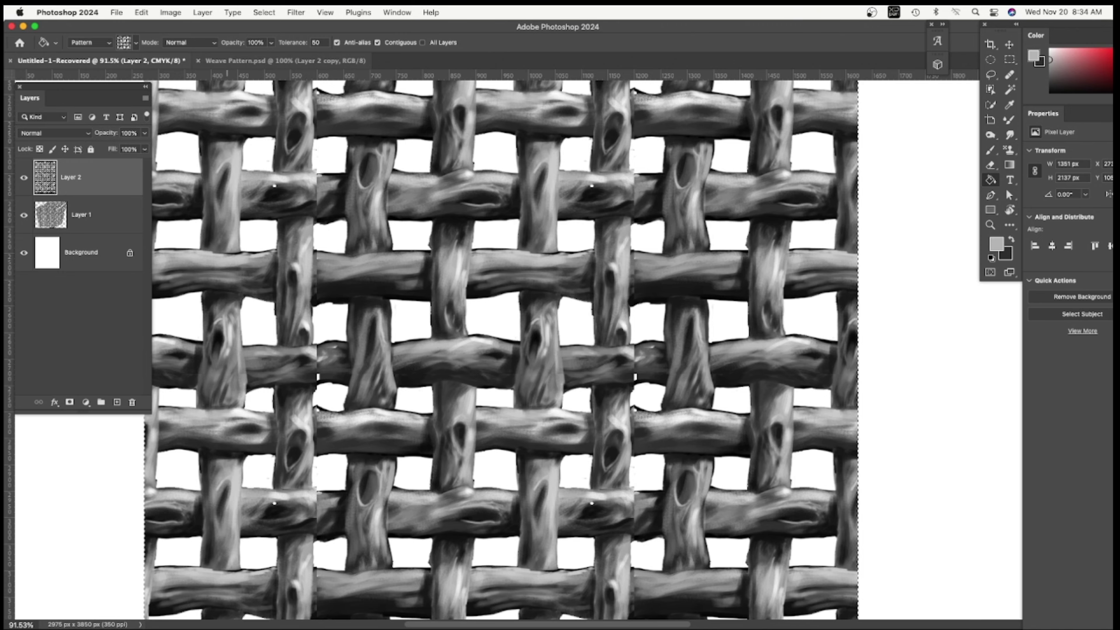
Step: In Weave Pattern.psd, reposition the weave pieces to line up their edges and check the seams
click(247, 61)
key(v)
drag(812, 356, 380, 362)
drag(559, 370, 916, 366)
drag(615, 359, 536, 363)
drag(697, 362, 697, 388)
drag(617, 397, 619, 335)
Step: Delete the unneeded second layer and define the corrected weave tile as a new pattern
click(88, 214)
key(Delete)
click(142, 12)
click(185, 331)
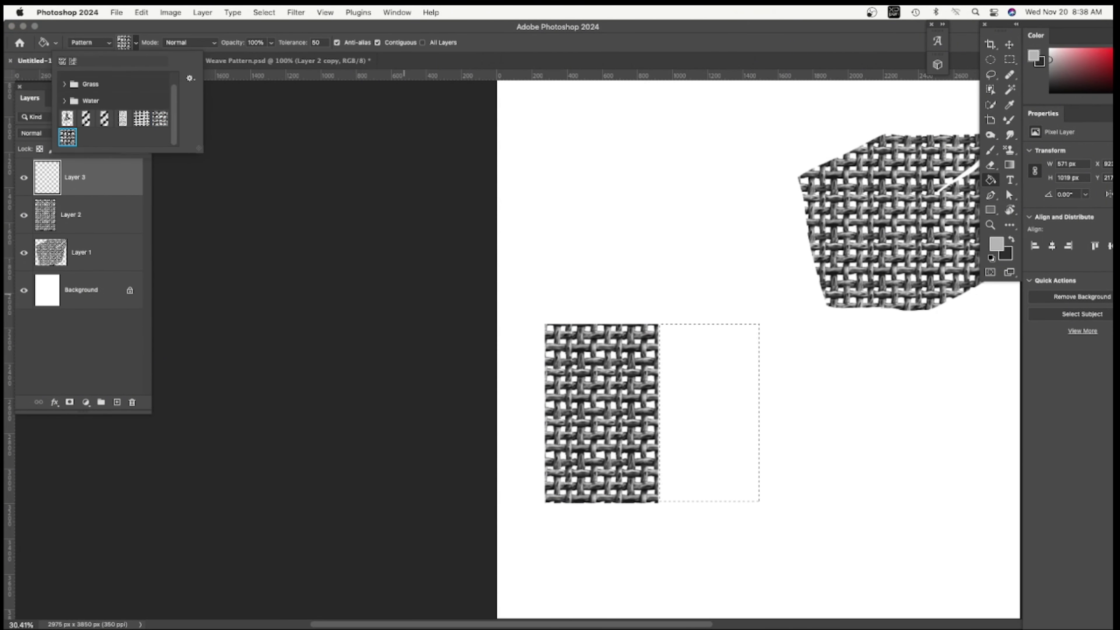
Step: Fill the rectangular selection on Layer 3 with the newly defined weave pattern, and deselect it
click(68, 130)
click(709, 412)
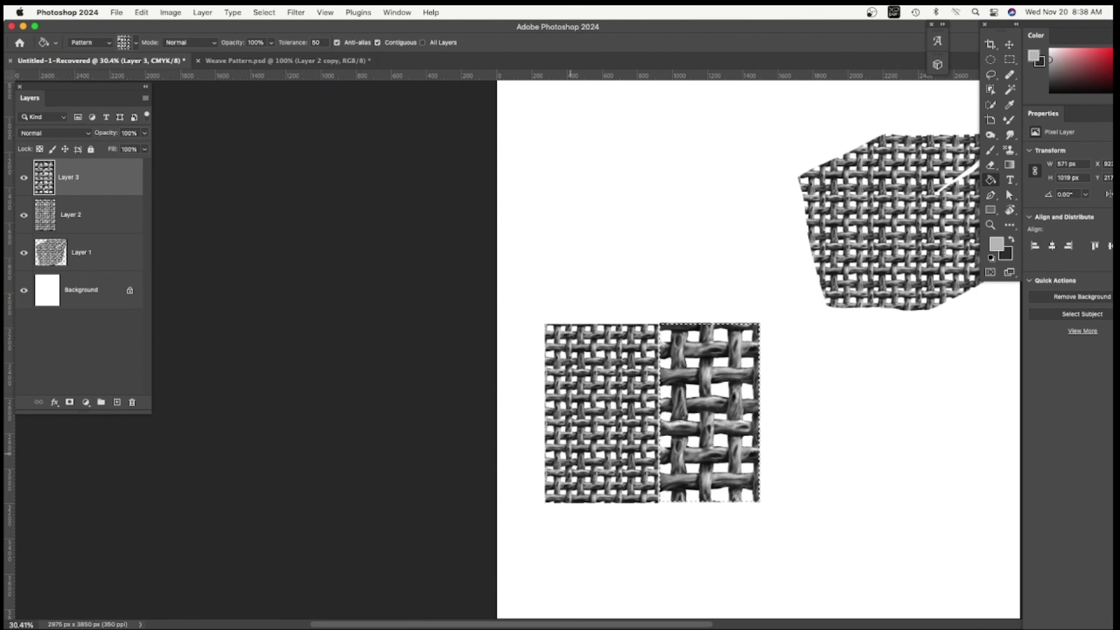
key(super+d)
Step: Fill a new layer with the weave pattern across the whole canvas, and hide Layers 1, 2 and 3
click(116, 402)
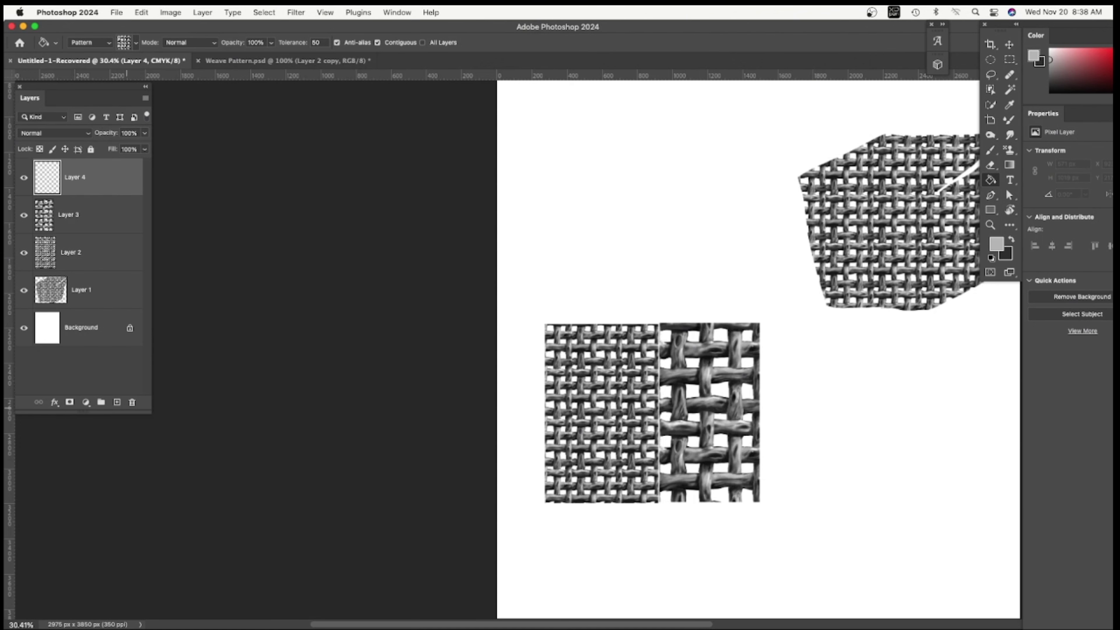
click(855, 478)
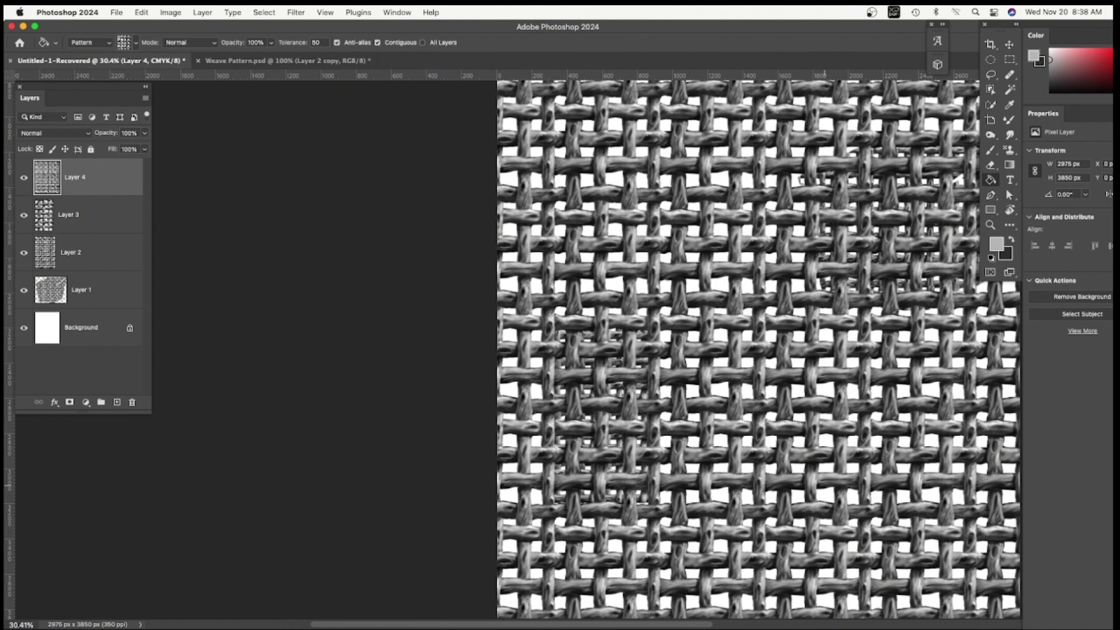
drag(24, 215, 24, 289)
scroll(612, 434, right, 10)
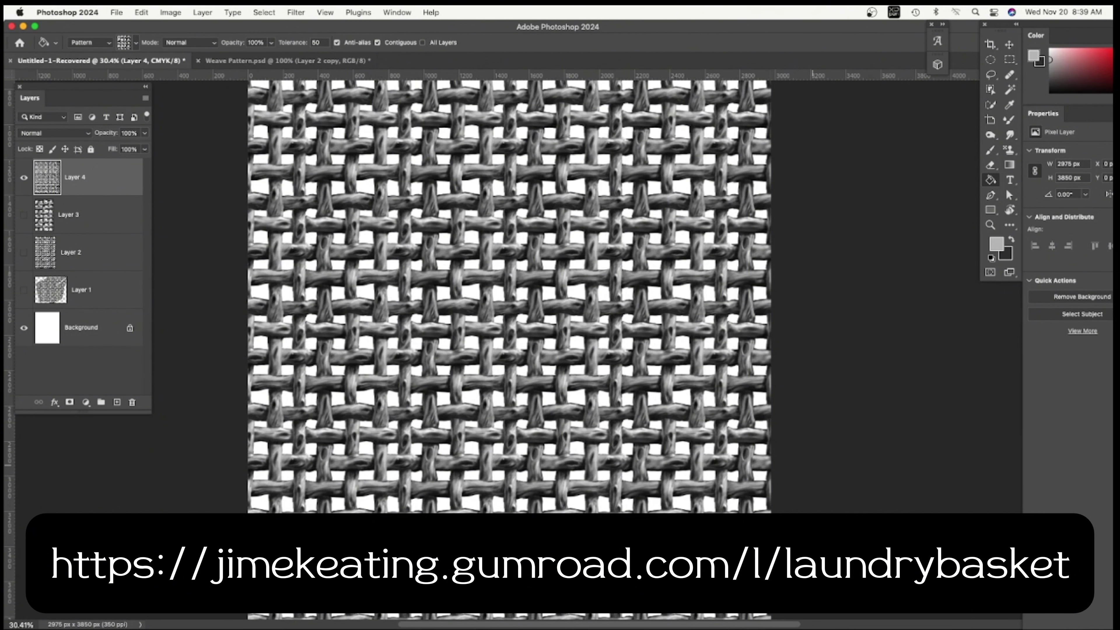
Step: Try scaling the weave on Layer 4 to about 53.25% and moving it to the lower middle of the canvas
key(z)
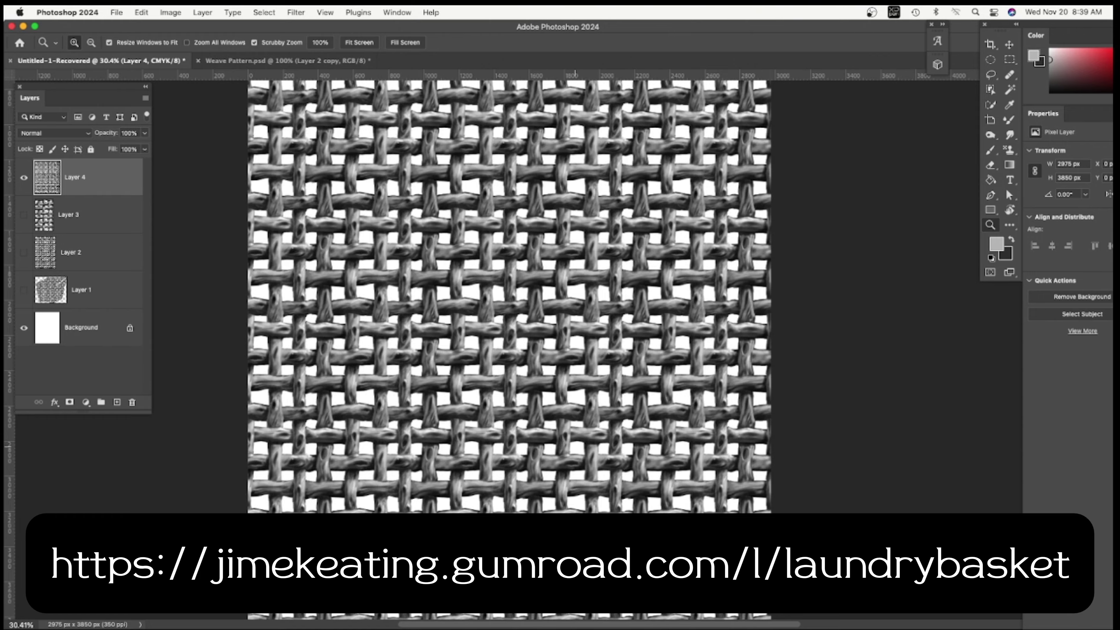
mouse_move(578, 425)
mouse_down()
mouse_move(647, 423)
mouse_move(543, 486)
mouse_up()
key(g)
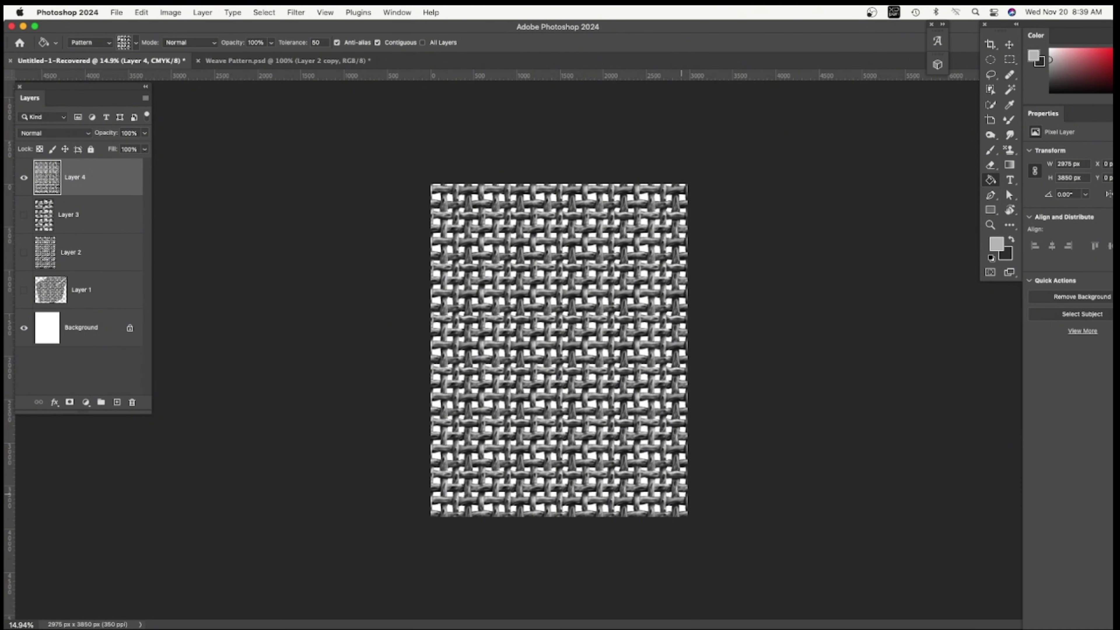
key(v)
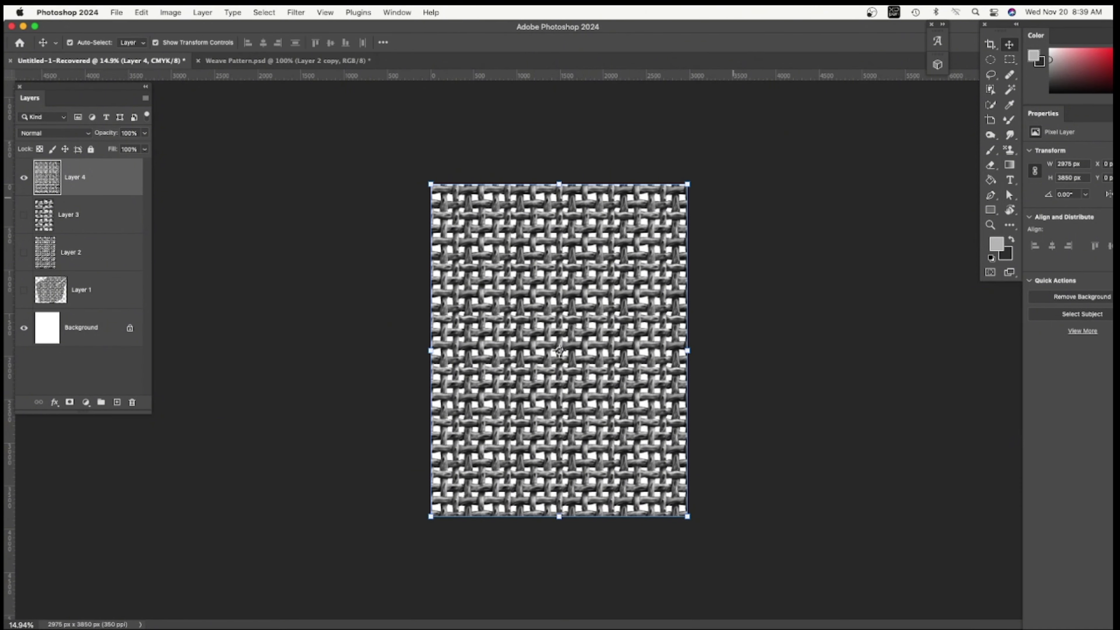
drag(688, 184, 566, 340)
drag(544, 412, 578, 392)
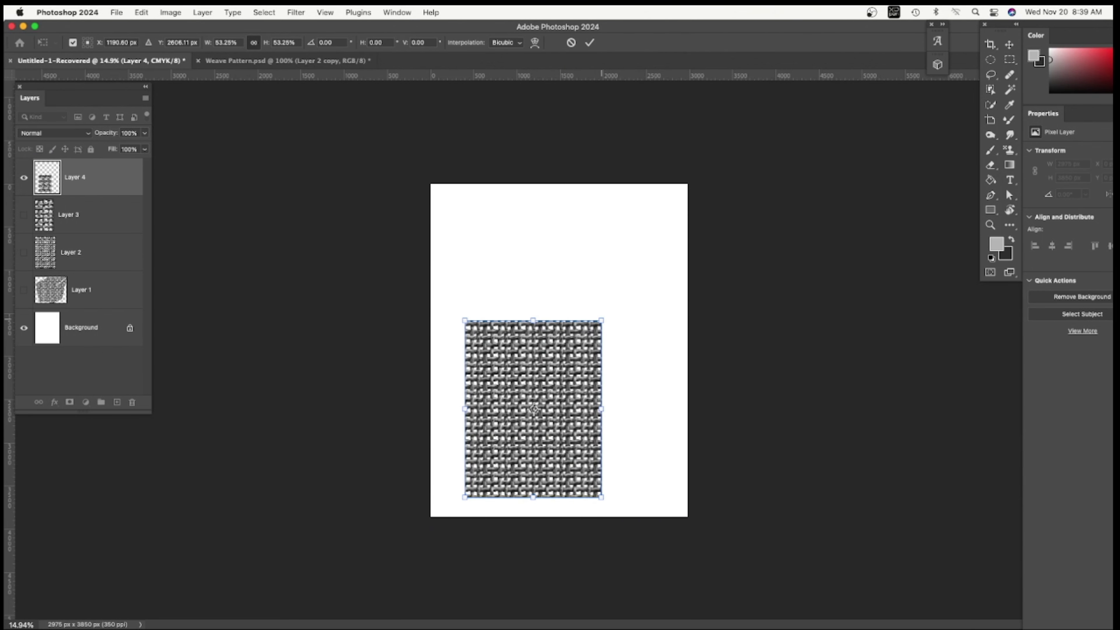
Step: Try distorting the two right corners of the weave on Layer 4 into a side panel in perspective, and apply the transform
drag(601, 320, 577, 264)
drag(601, 496, 560, 505)
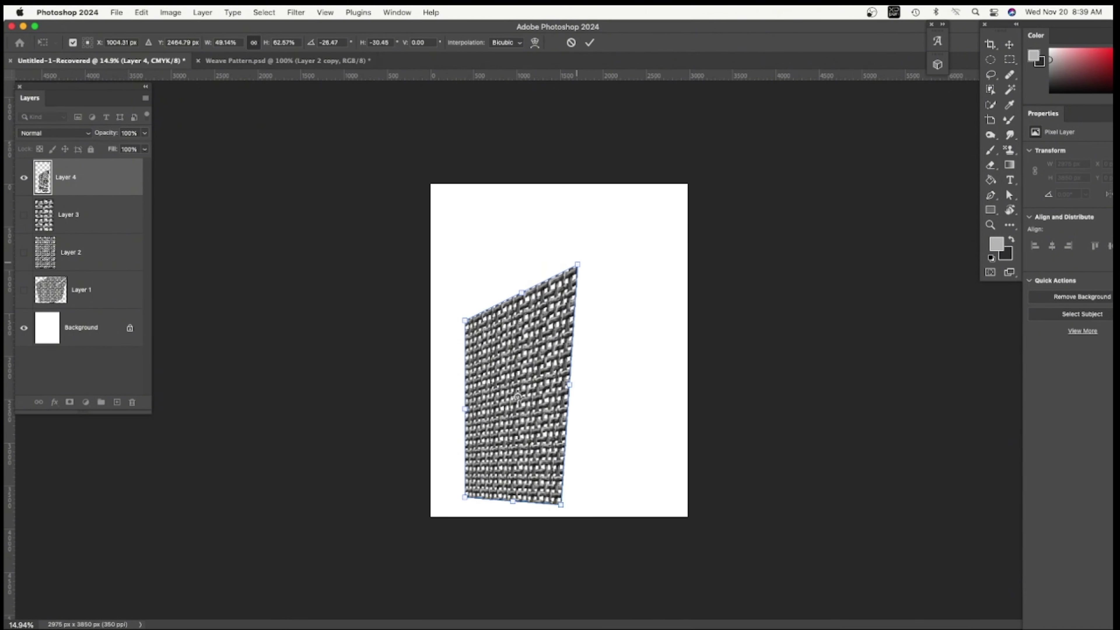
drag(577, 264, 559, 269)
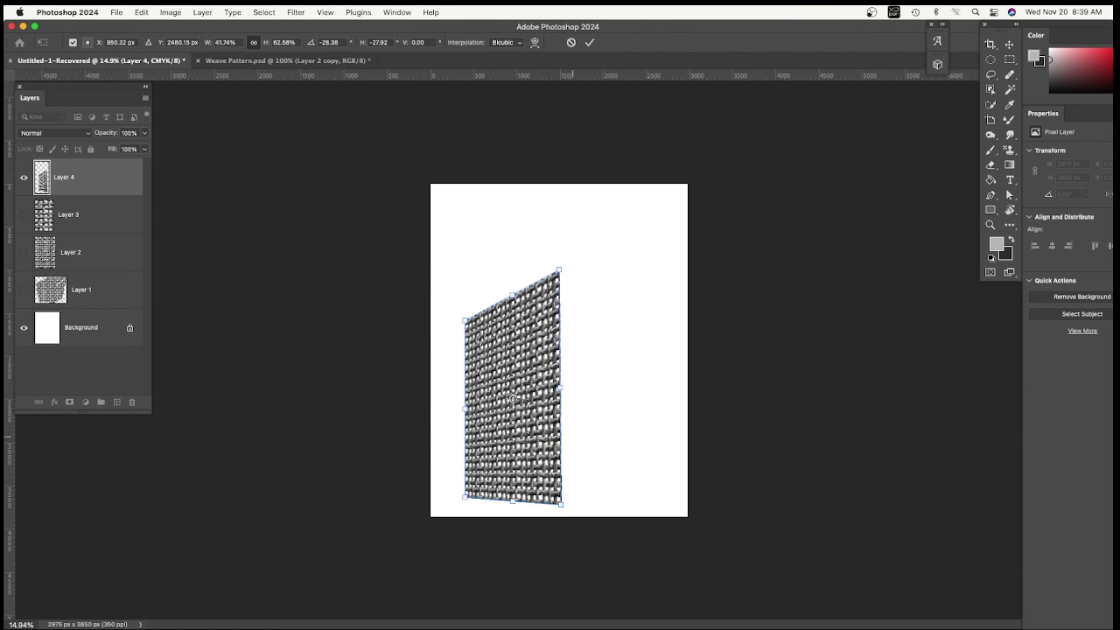
drag(561, 505, 559, 517)
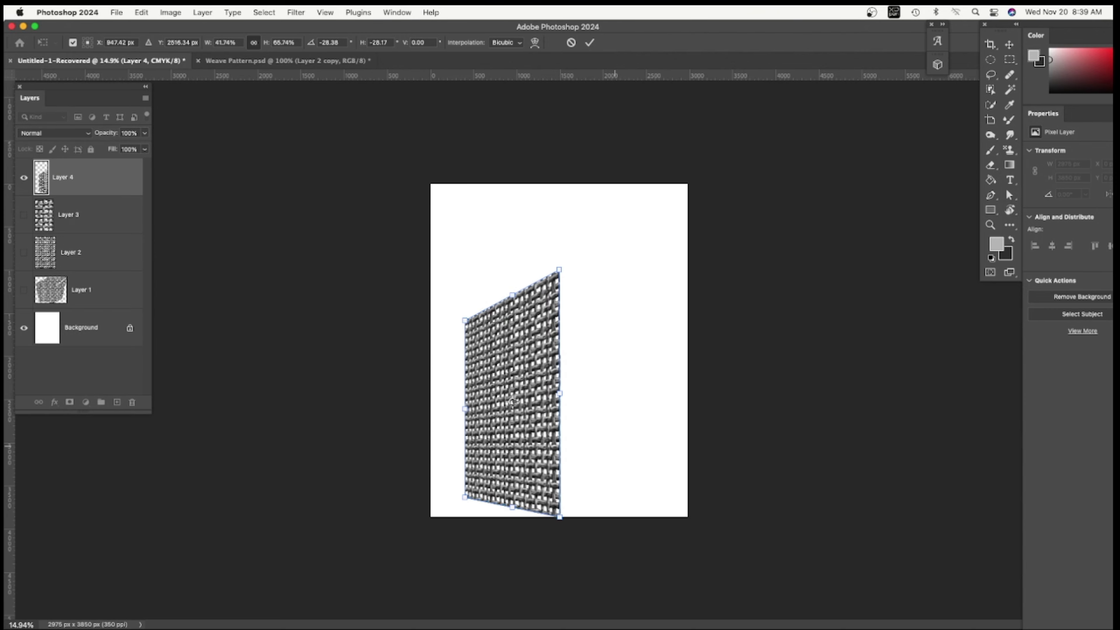
key(Return)
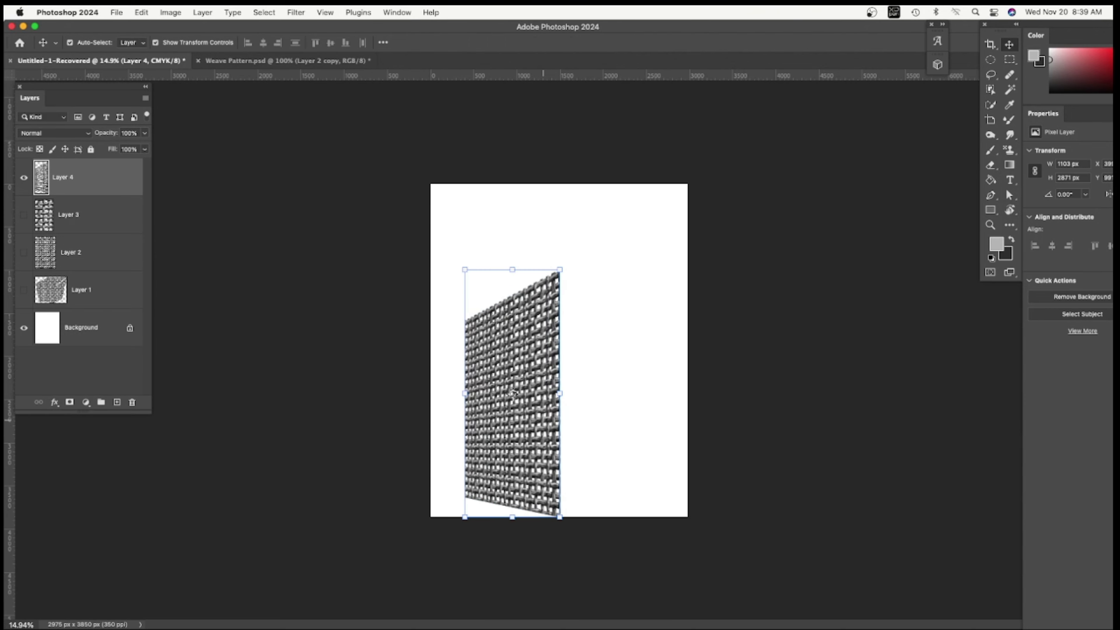
Step: Inspect the distorted weave up close and undo the transform on Layer 4
key(z)
drag(538, 442, 590, 442)
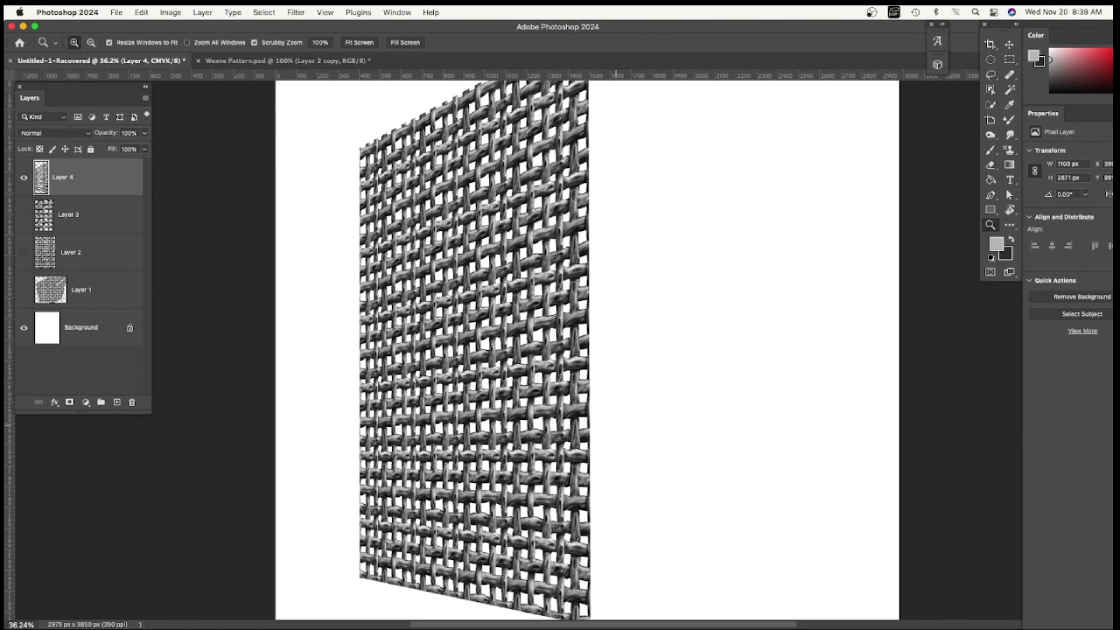
key(v)
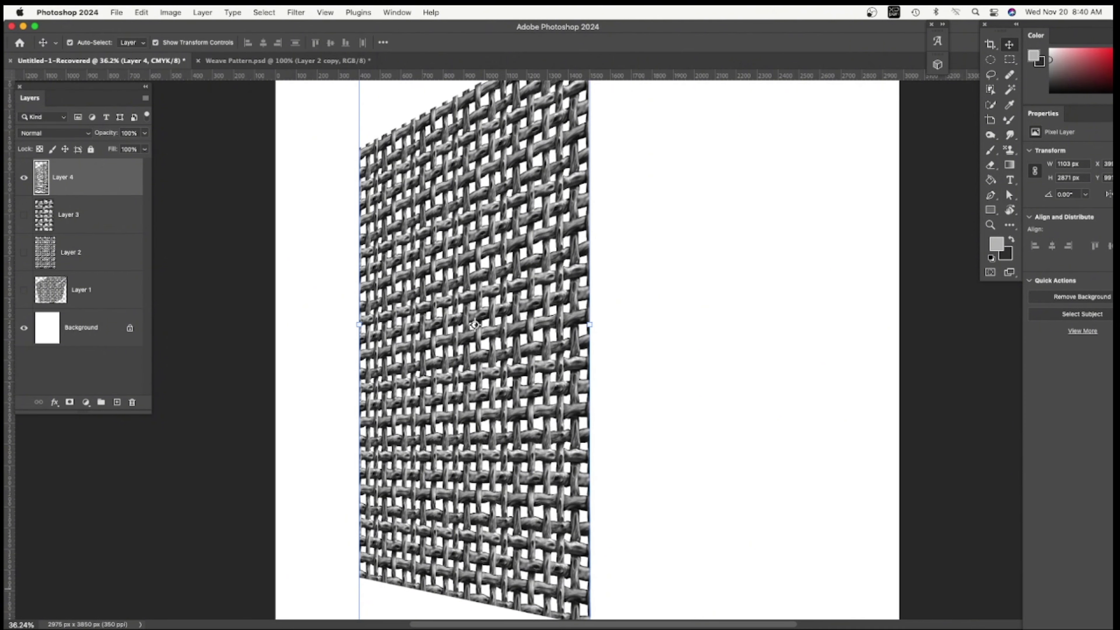
key(super+z)
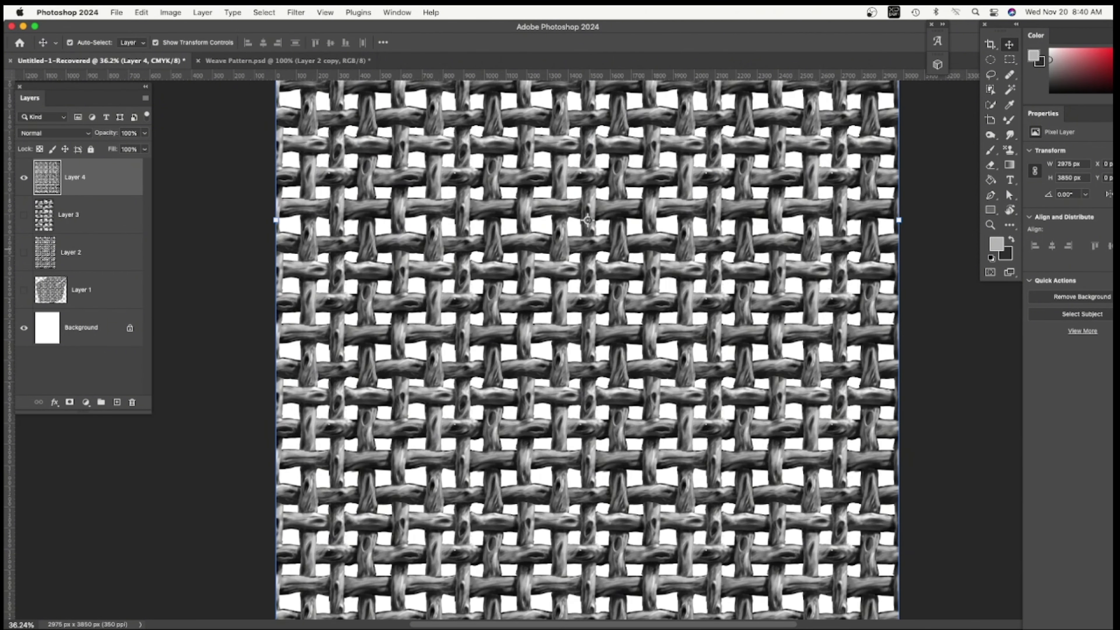
key(z)
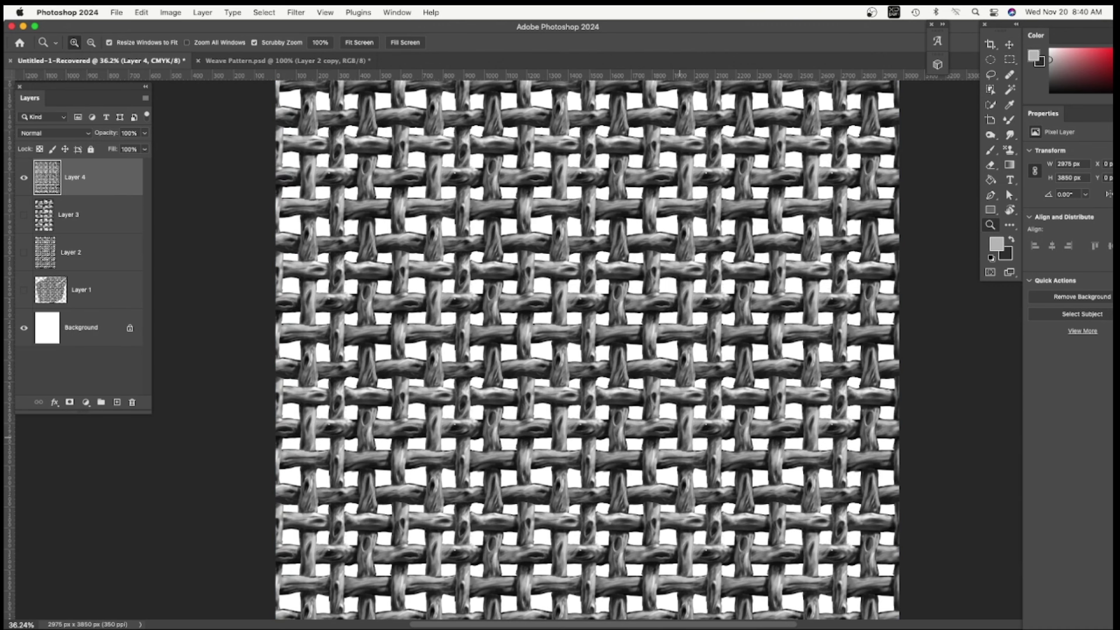
scroll(538, 349, down, 5)
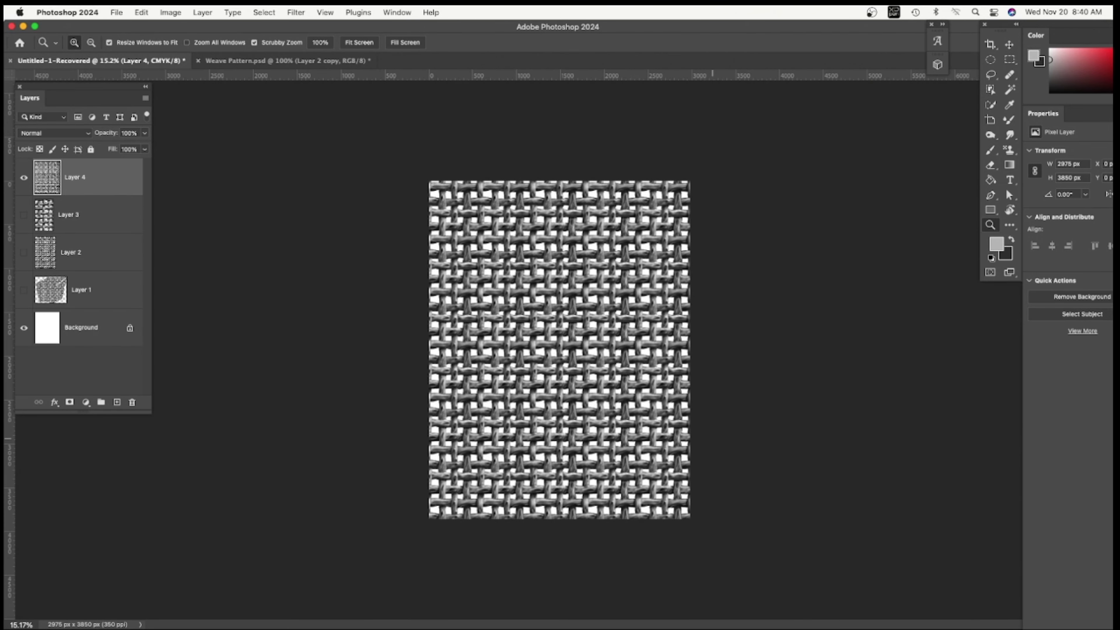
key(v)
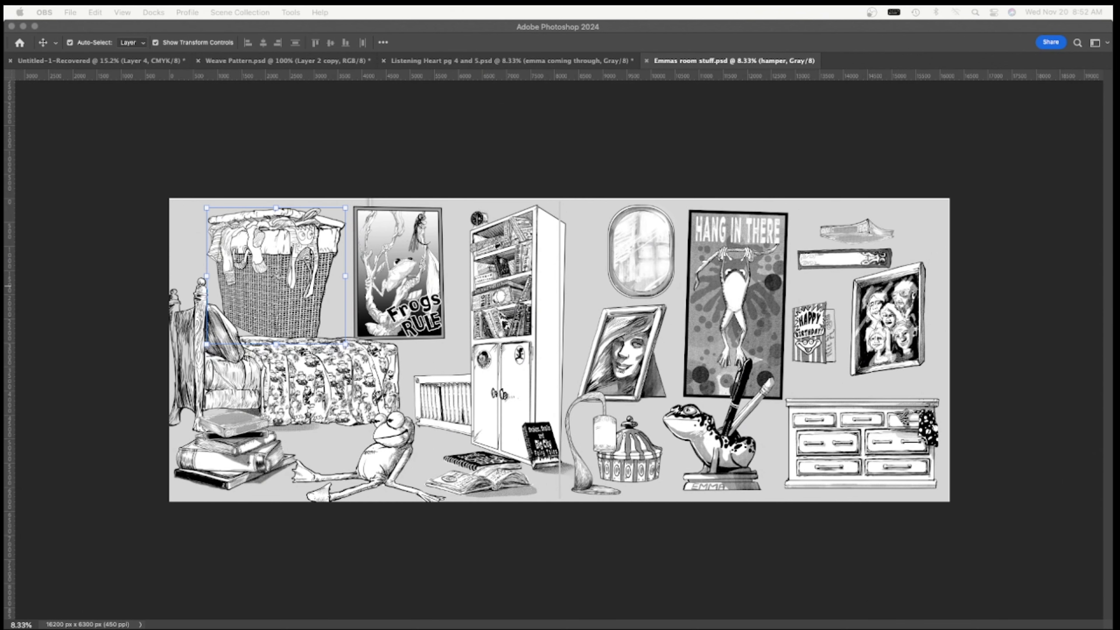
Step: In Emmas room stuff.psd, move the hamper to the middle of the spread and hide the layers from family pic up to Layer 57
key(super+Tab)
drag(260, 266, 536, 304)
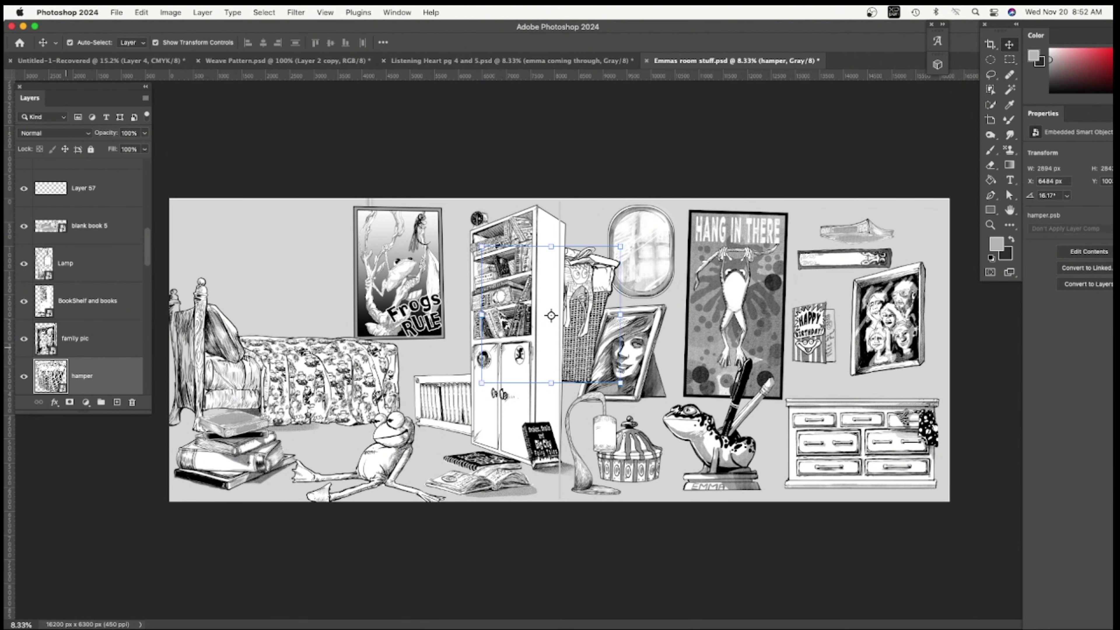
drag(24, 338, 24, 188)
Step: Hide the vent, frog poster, Group 1, jewelery pot, mom pic, Hang in there and Rectangle 2 layers
scroll(80, 274, down, 5)
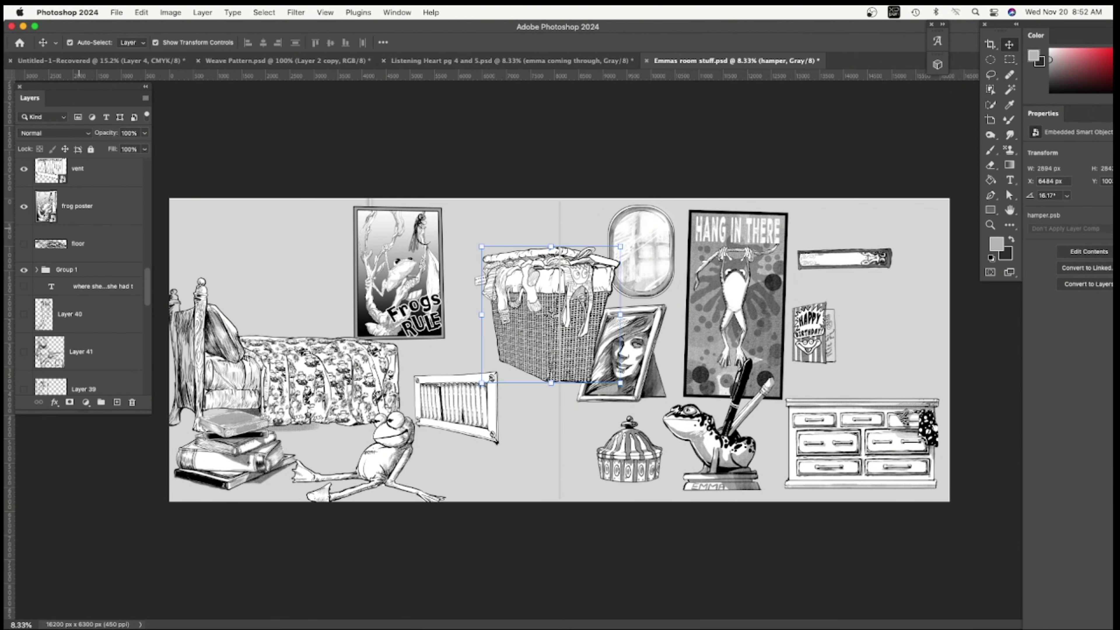
drag(24, 169, 24, 269)
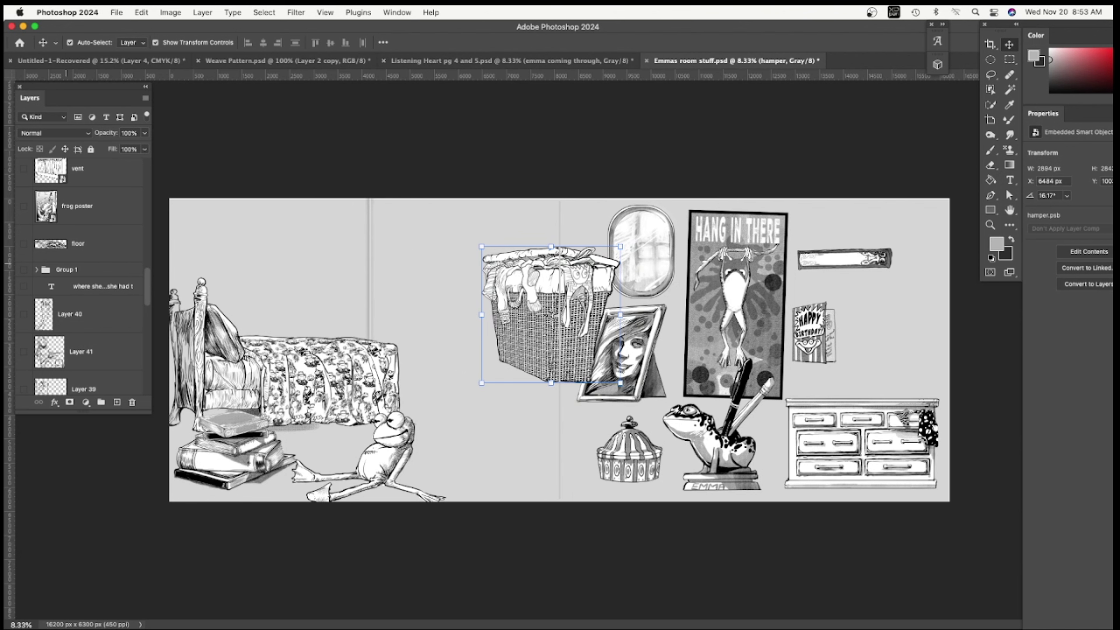
scroll(80, 274, down, 10)
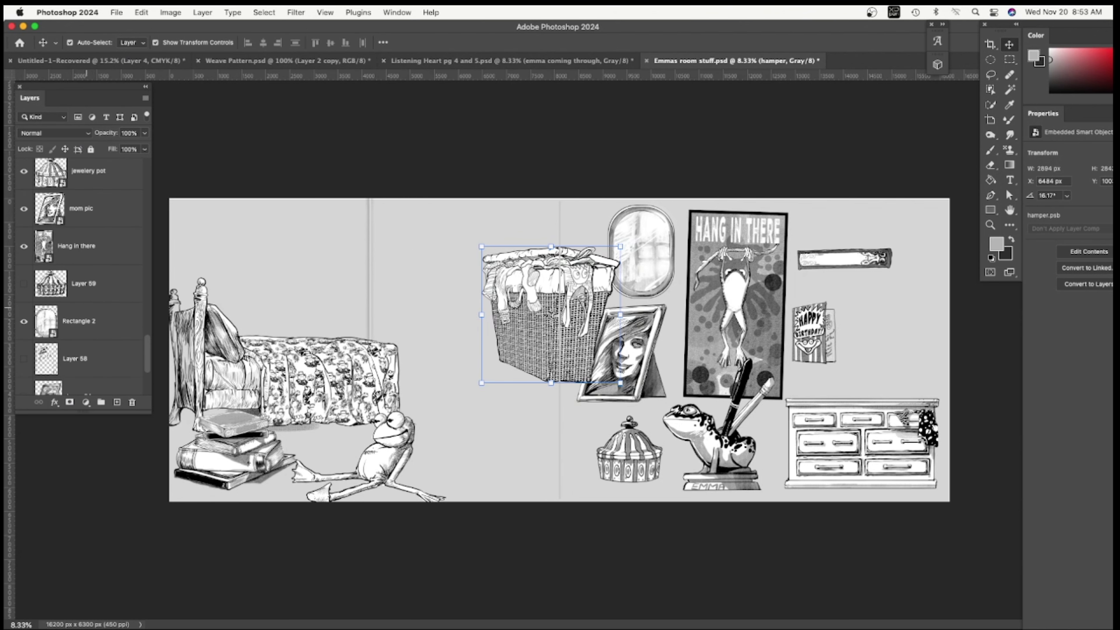
drag(23, 246, 24, 170)
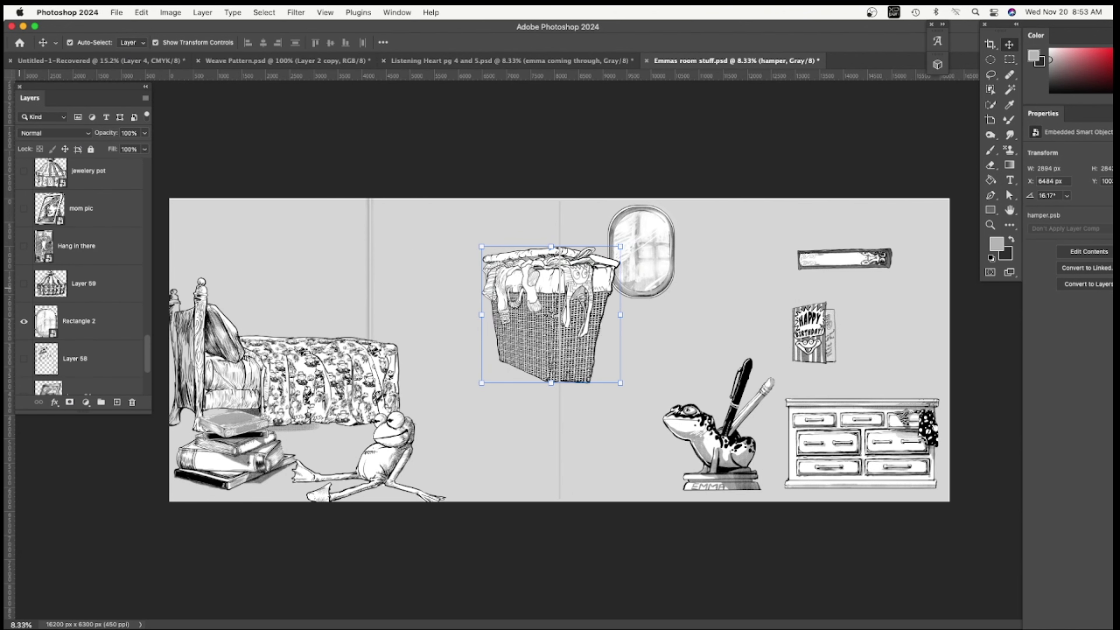
click(24, 321)
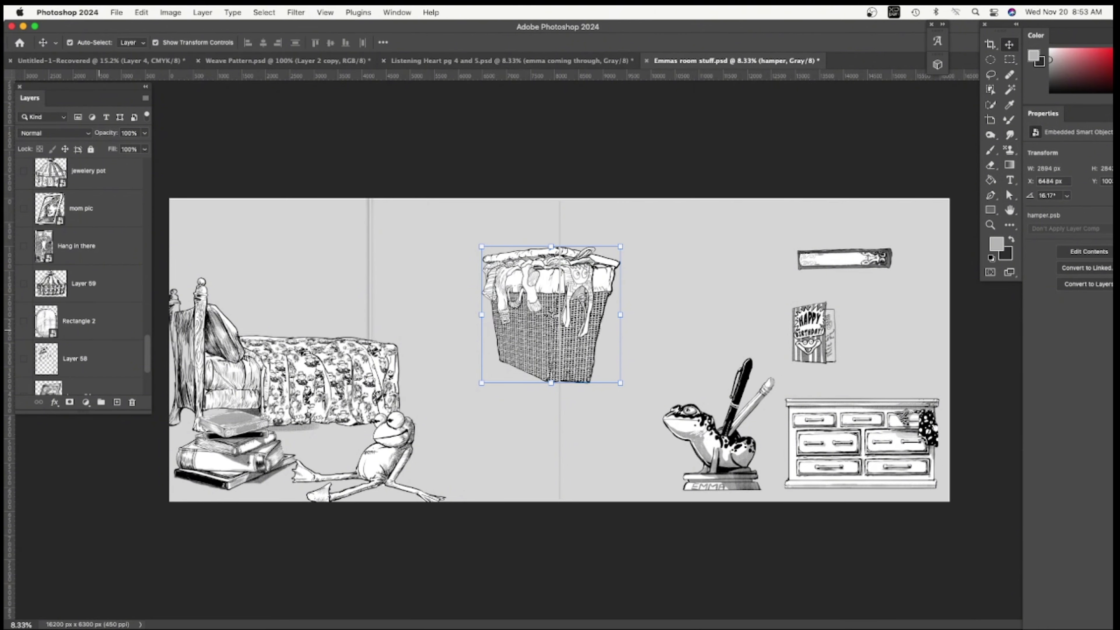
Step: Hide the birthday card and frog pen holder layers
scroll(52, 326, down, 1)
scroll(80, 274, down, 3)
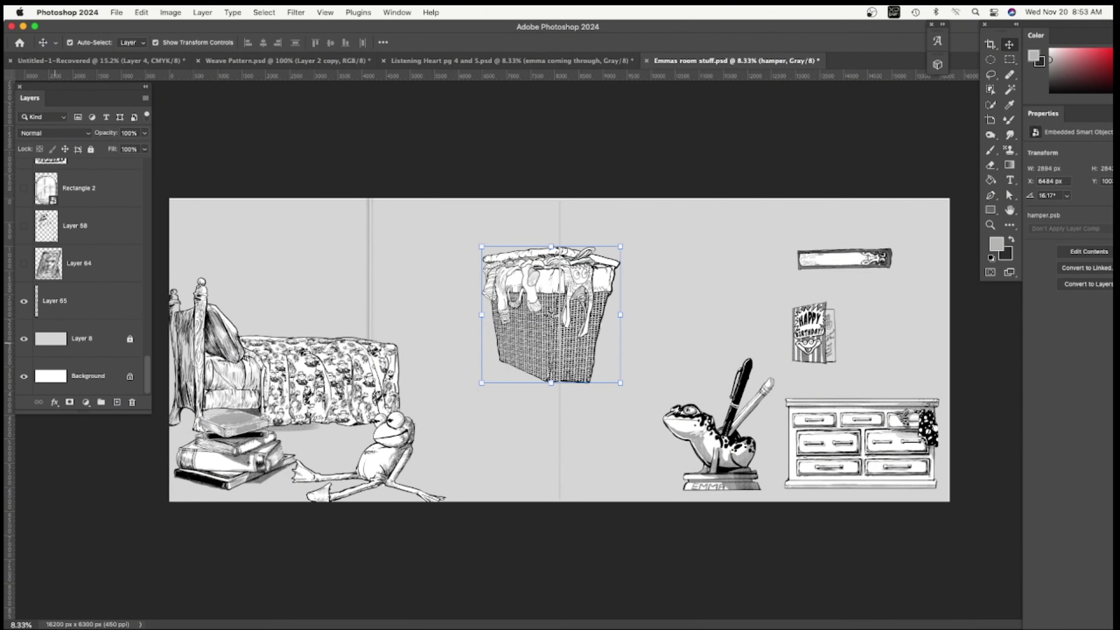
scroll(79, 282, down, 5)
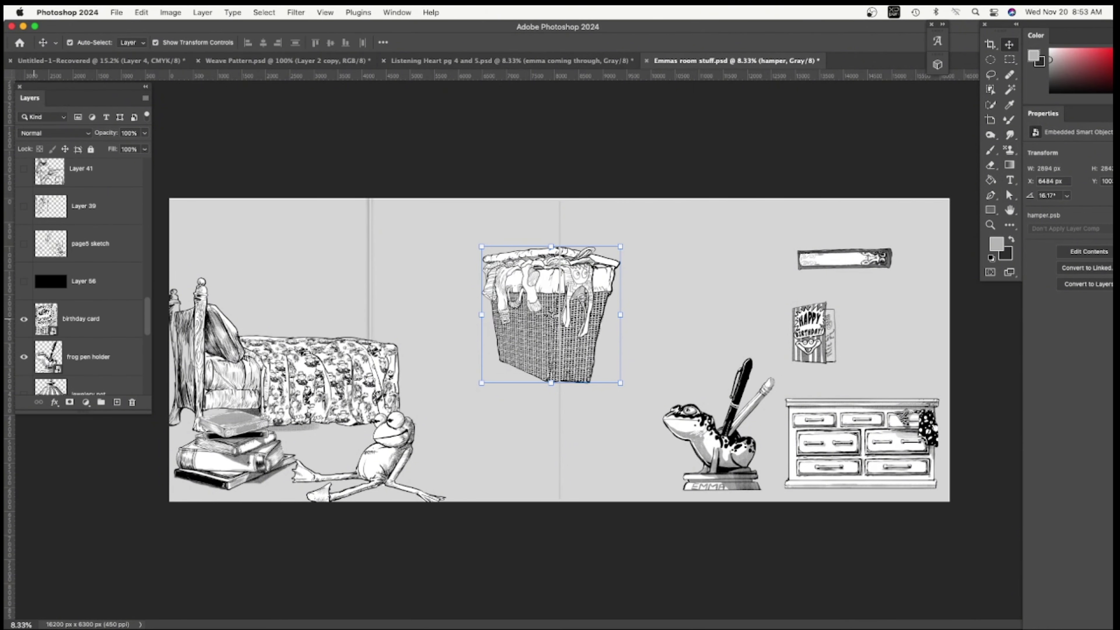
click(24, 318)
click(24, 356)
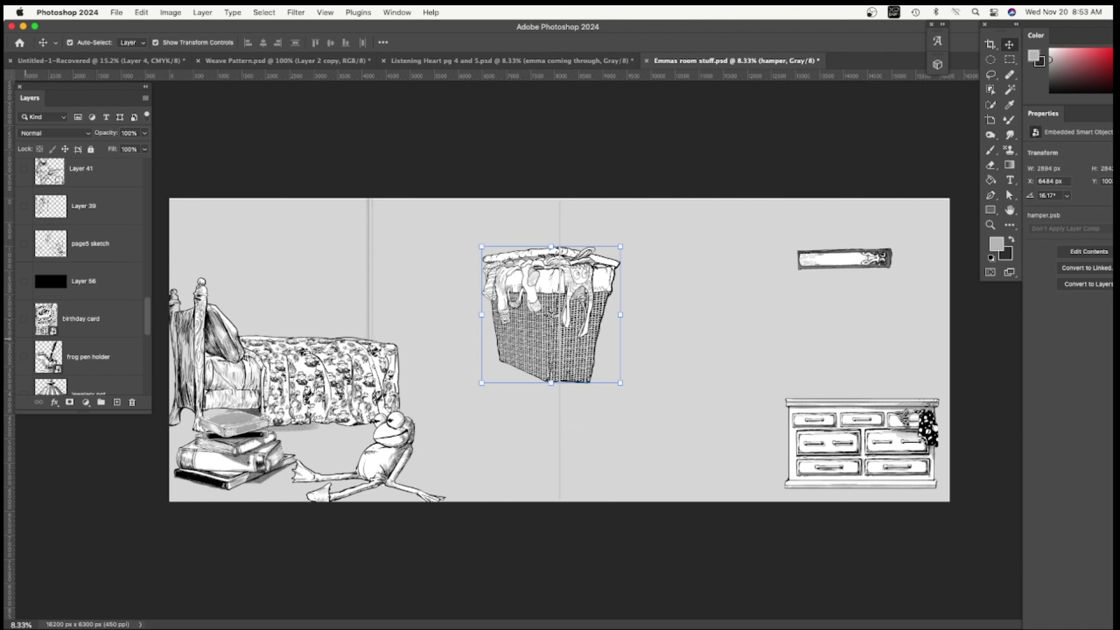
scroll(80, 283, up, 5)
scroll(79, 273, up, 8)
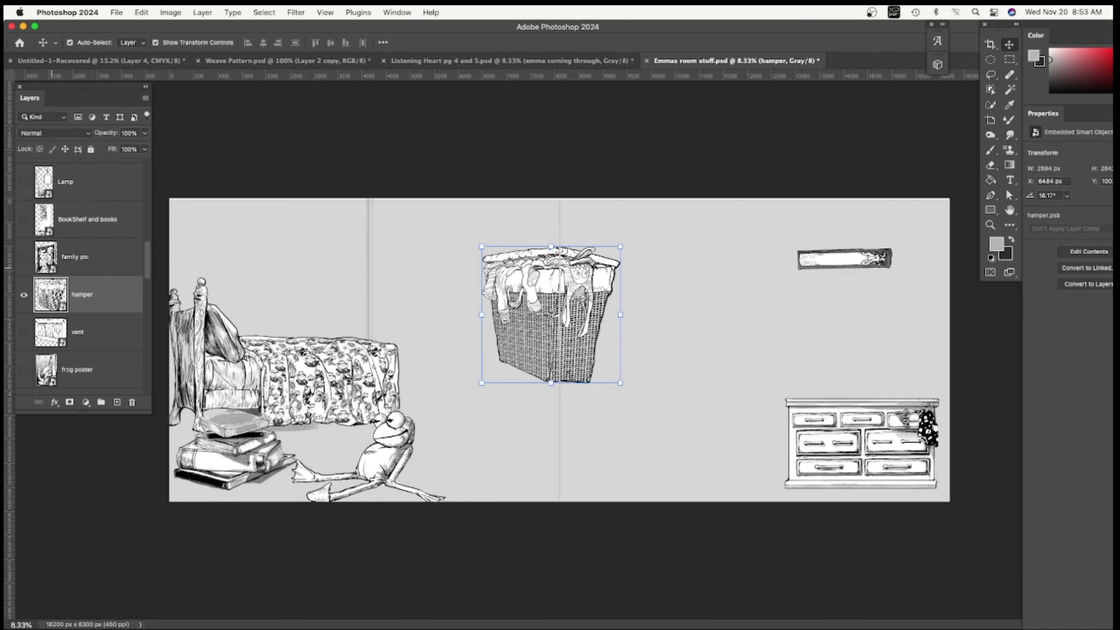
Step: Hide the layers from book up to blank books, including the dresser, bed and frog toy
scroll(79, 274, up, 3)
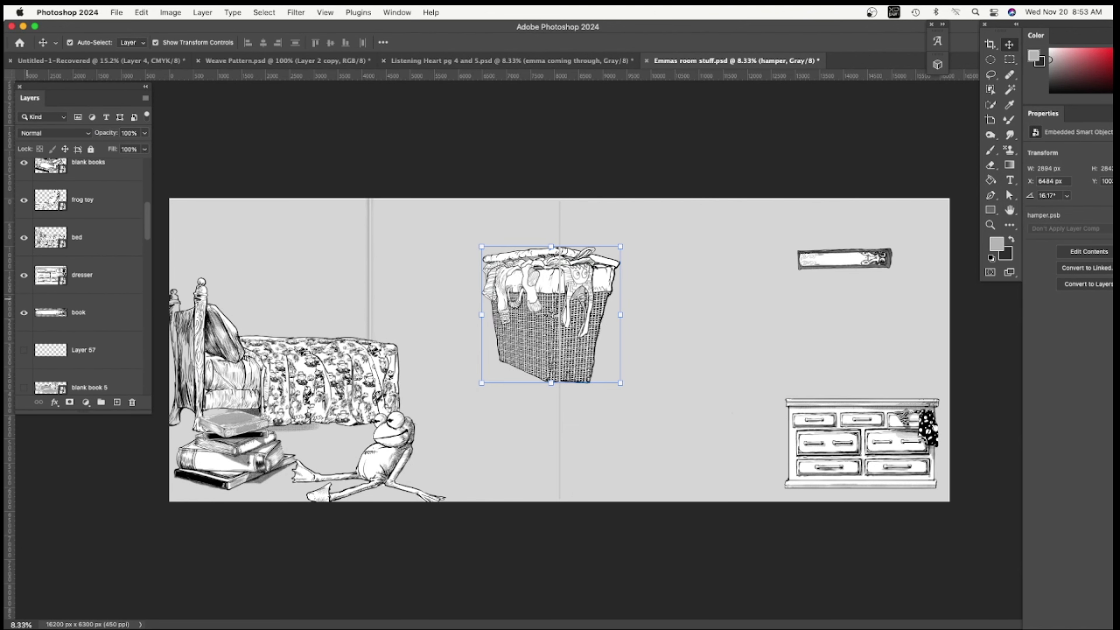
drag(24, 300, 24, 161)
scroll(24, 161, up, 2)
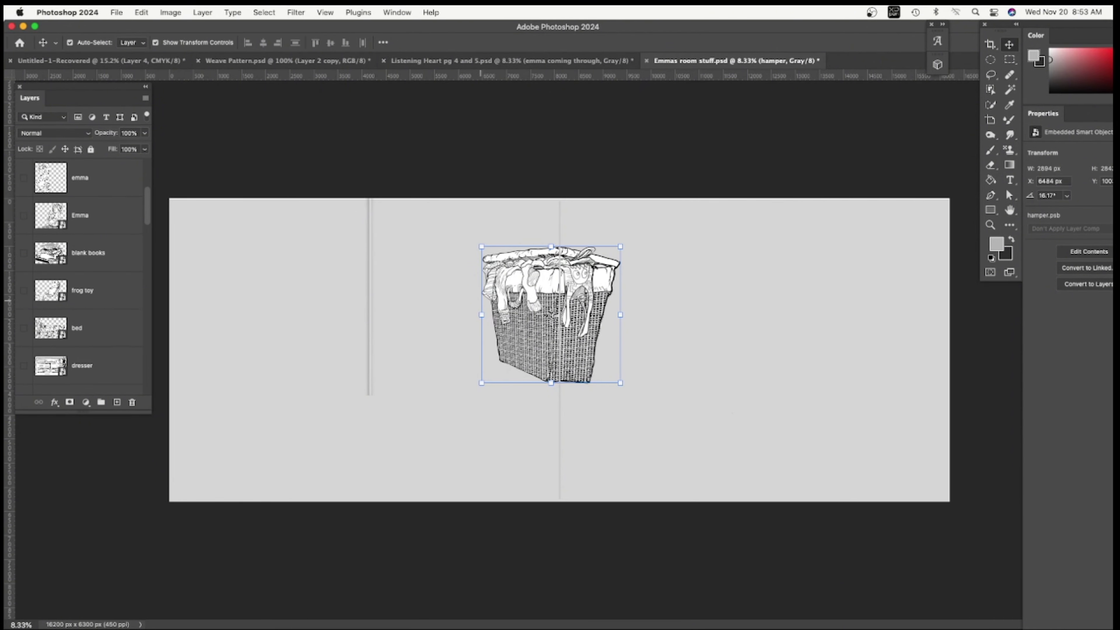
scroll(42, 319, up, 1)
Step: Hide Layer 65 near the bottom of the layer stack
scroll(44, 326, down, 5)
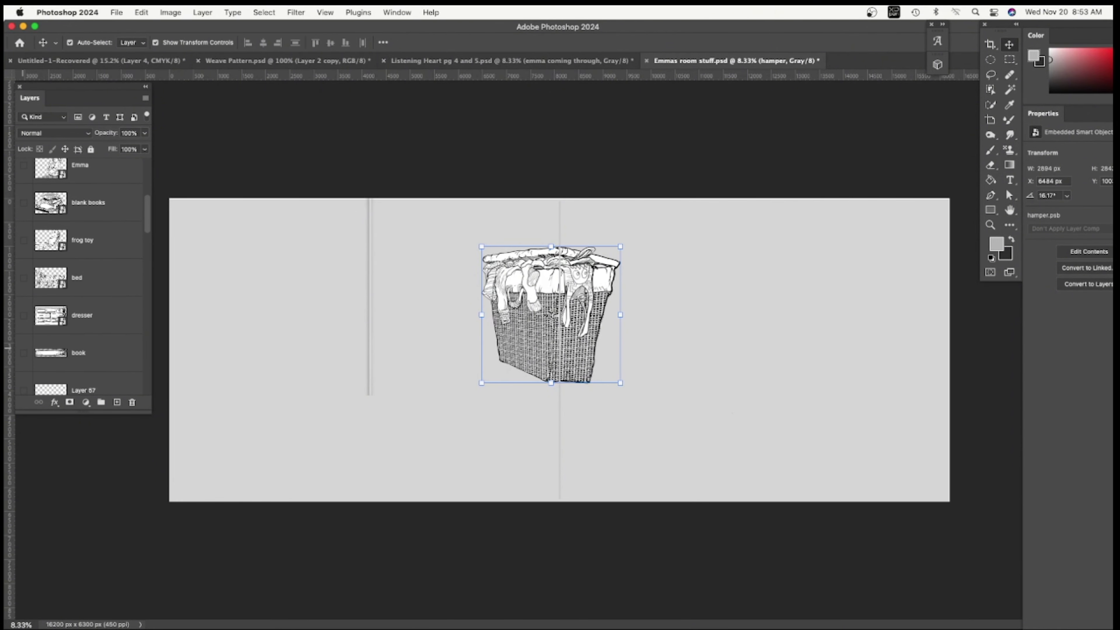
scroll(49, 335, down, 4)
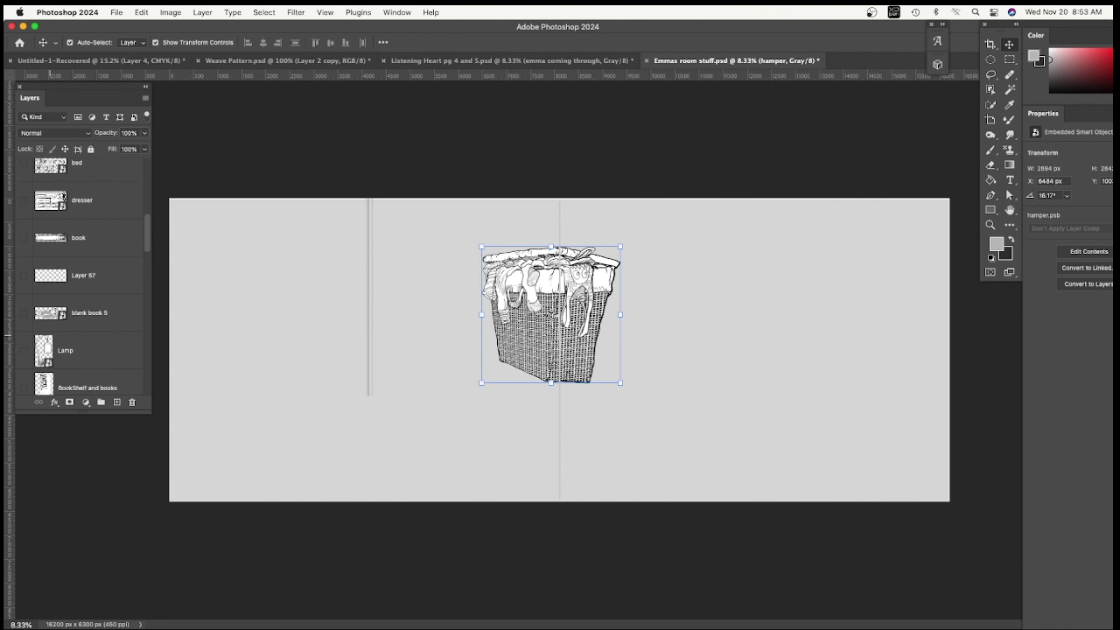
scroll(53, 339, down, 5)
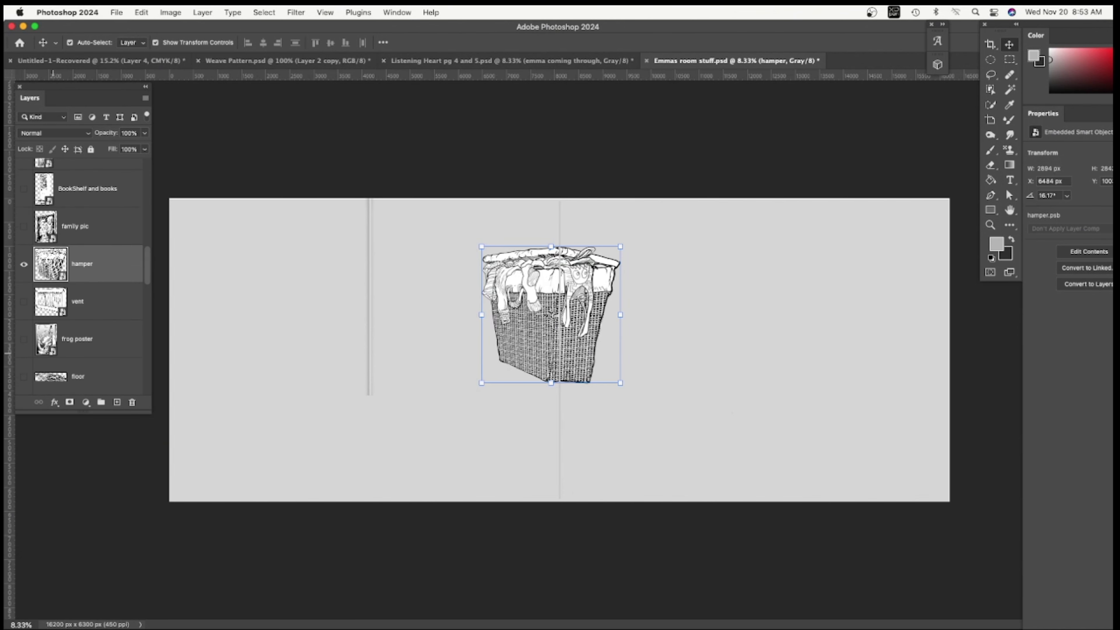
scroll(54, 323, down, 9)
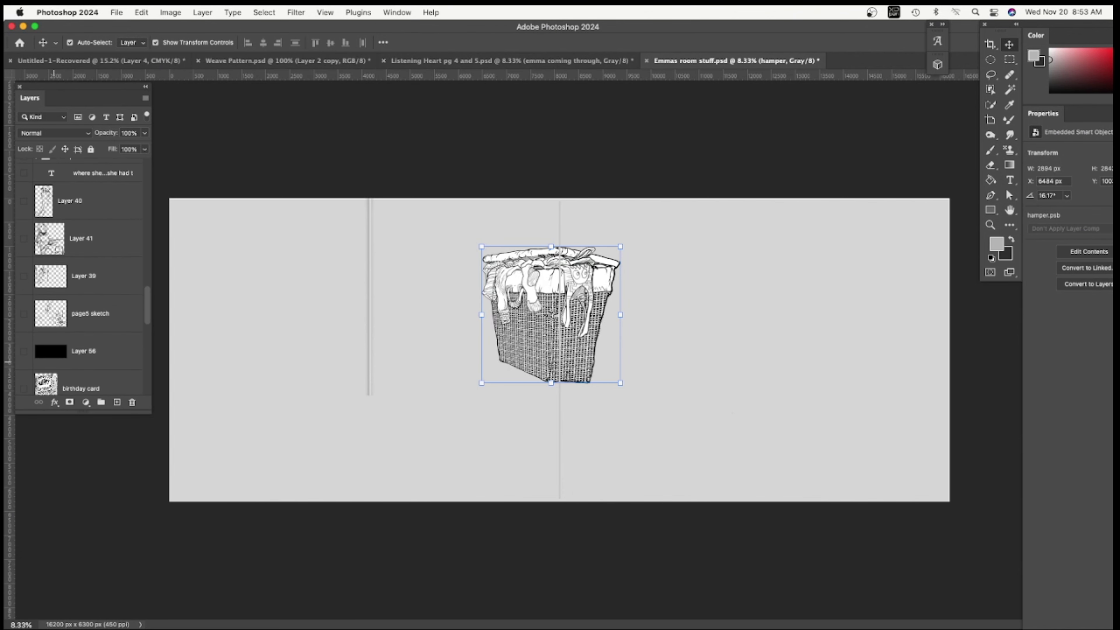
scroll(56, 346, down, 8)
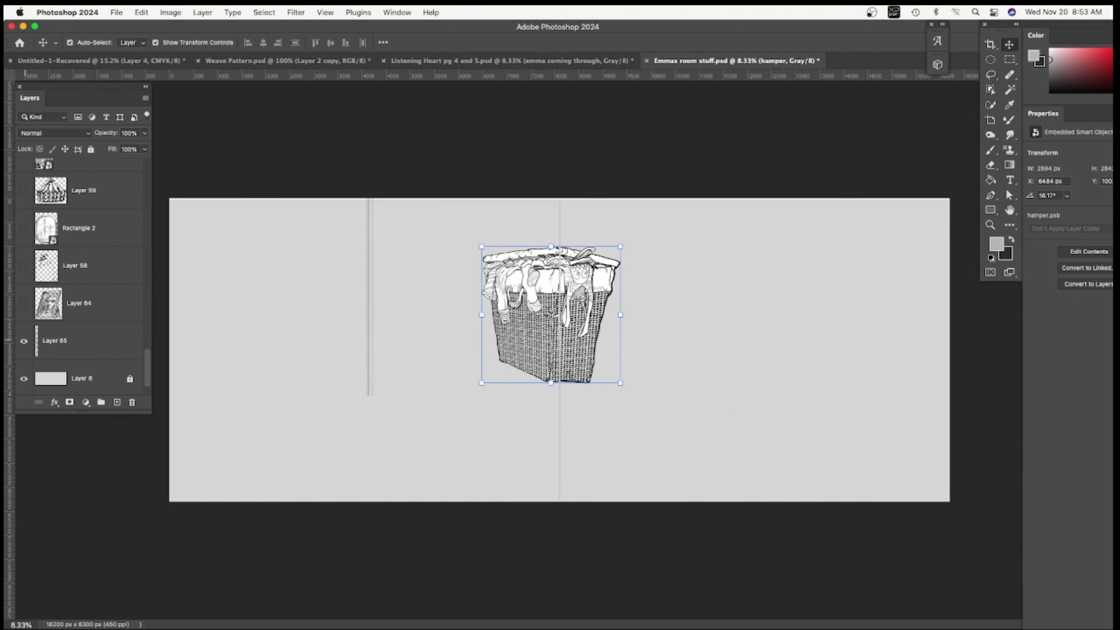
click(24, 341)
scroll(80, 273, down, 2)
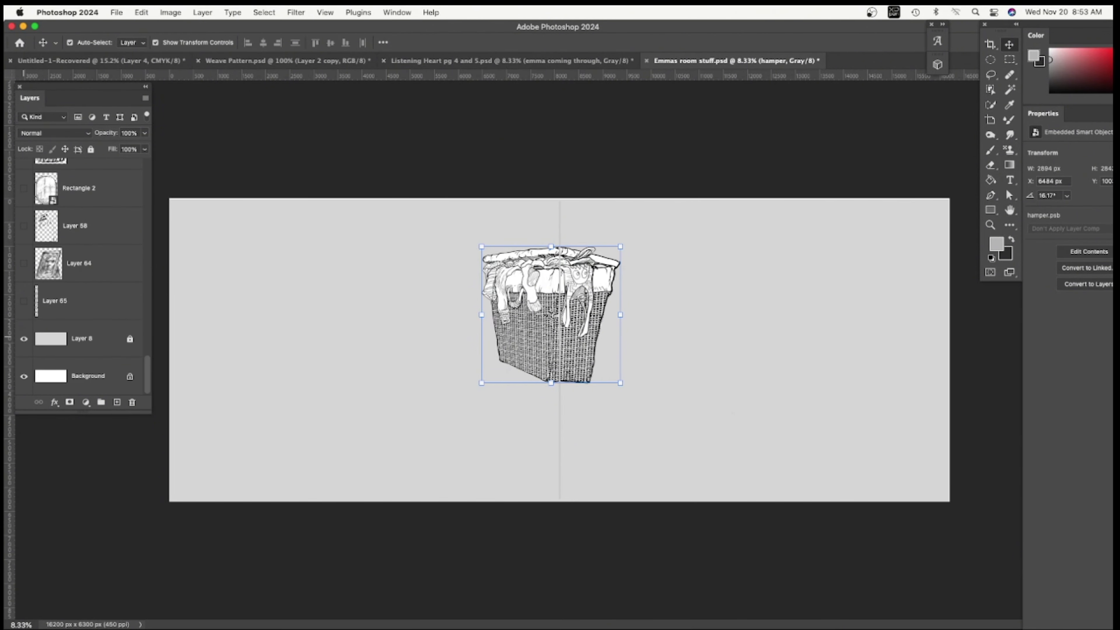
Step: Open the contents of the hamper smart object for editing
scroll(80, 274, up, 10)
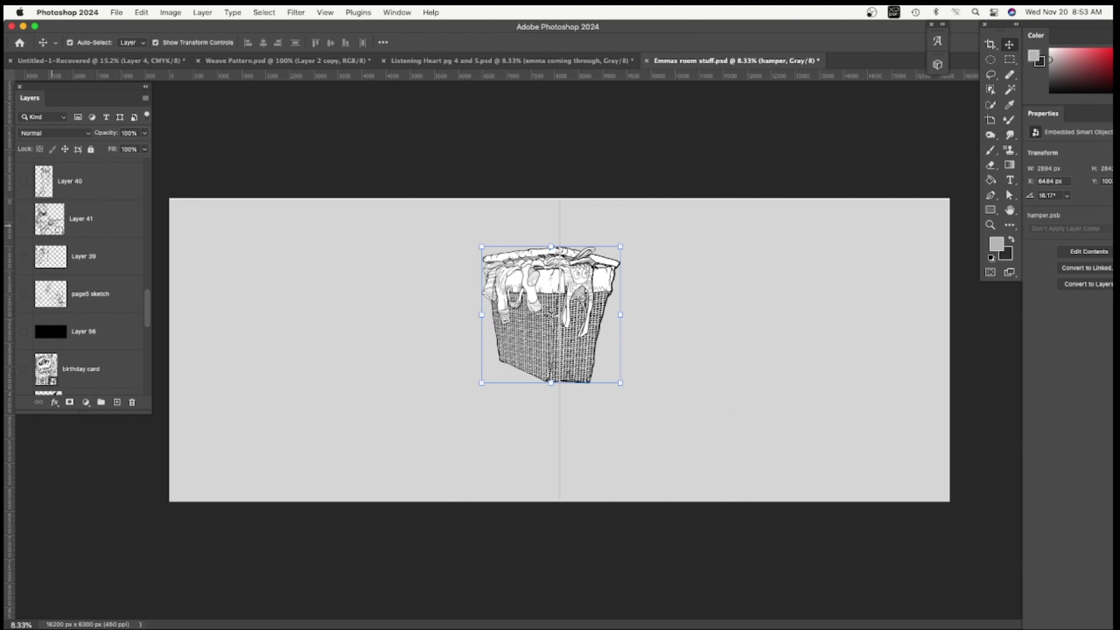
scroll(79, 274, up, 10)
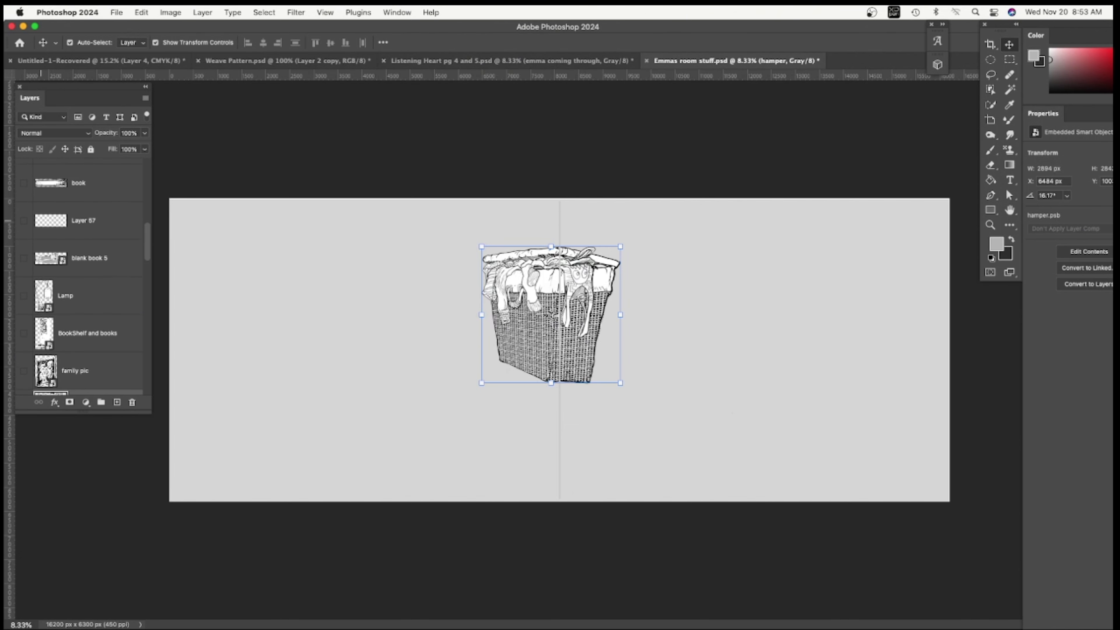
scroll(80, 274, up, 12)
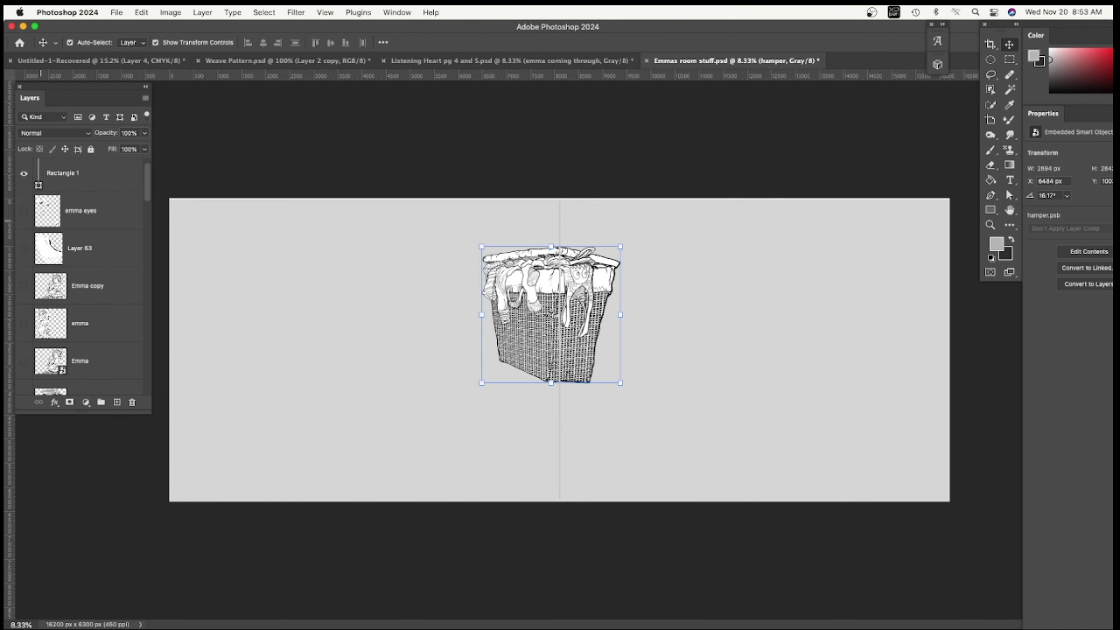
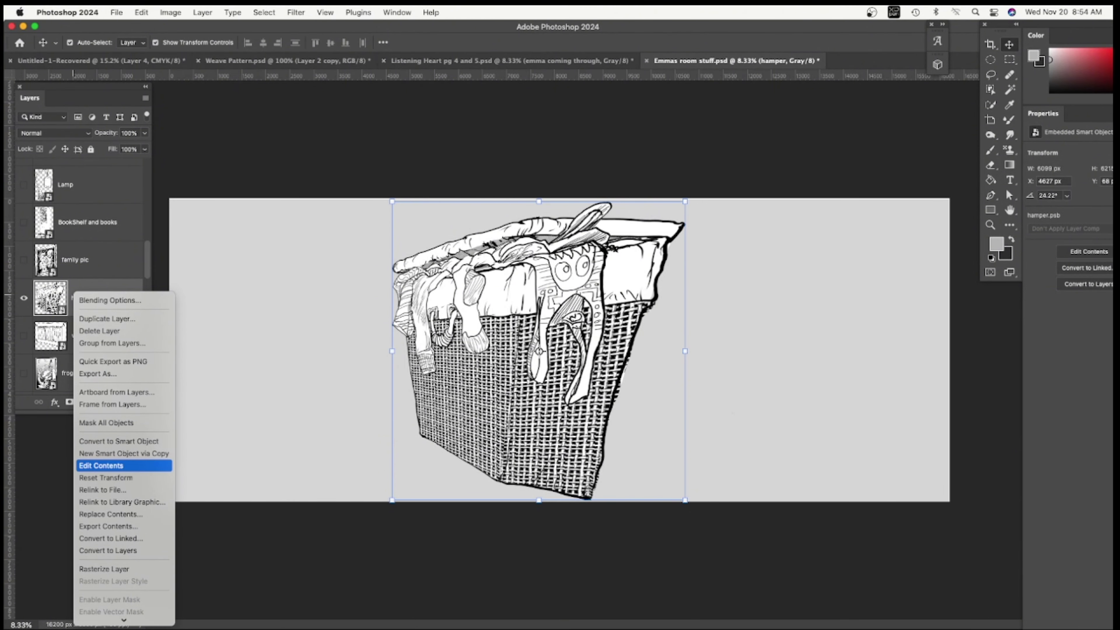
click(114, 465)
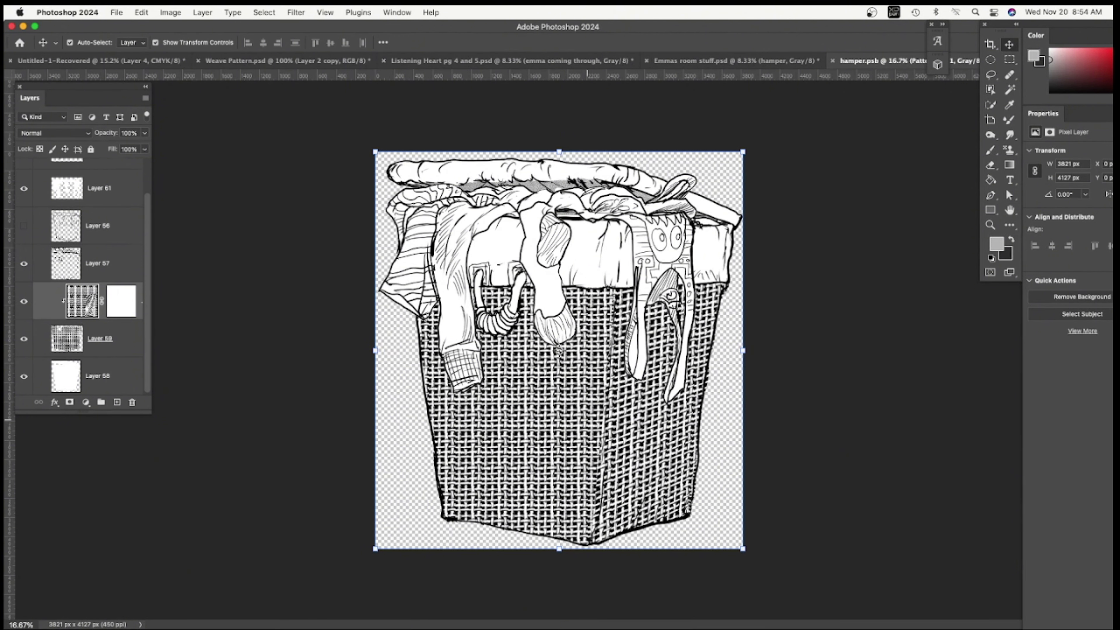
Step: Delete the clipped weave pattern layer and Layer 59 beneath it from the hamper artwork
click(68, 338)
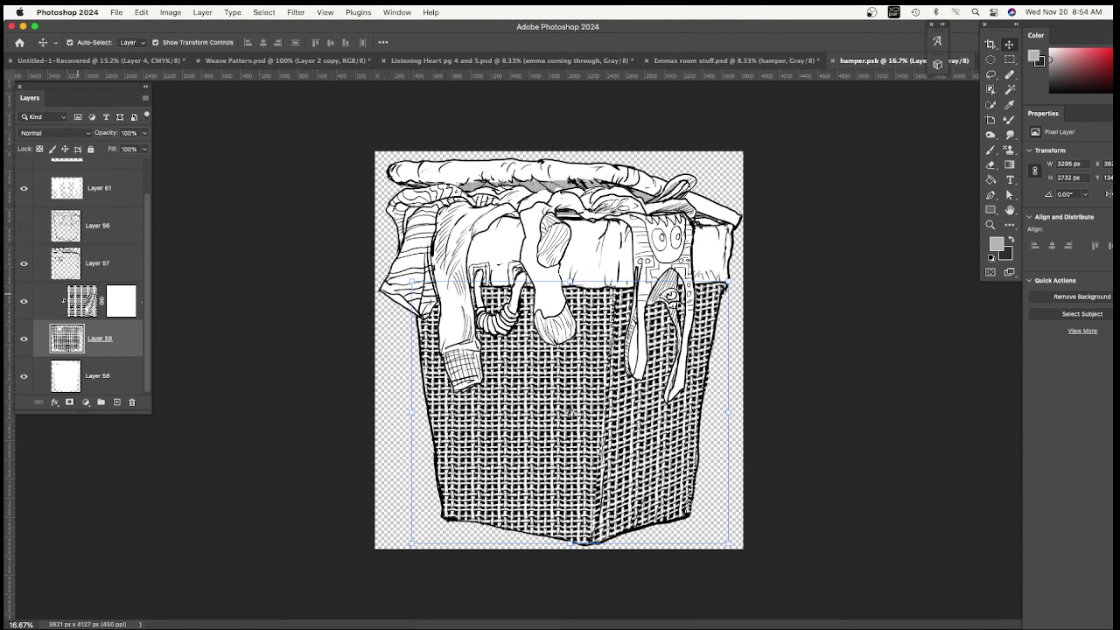
click(82, 301)
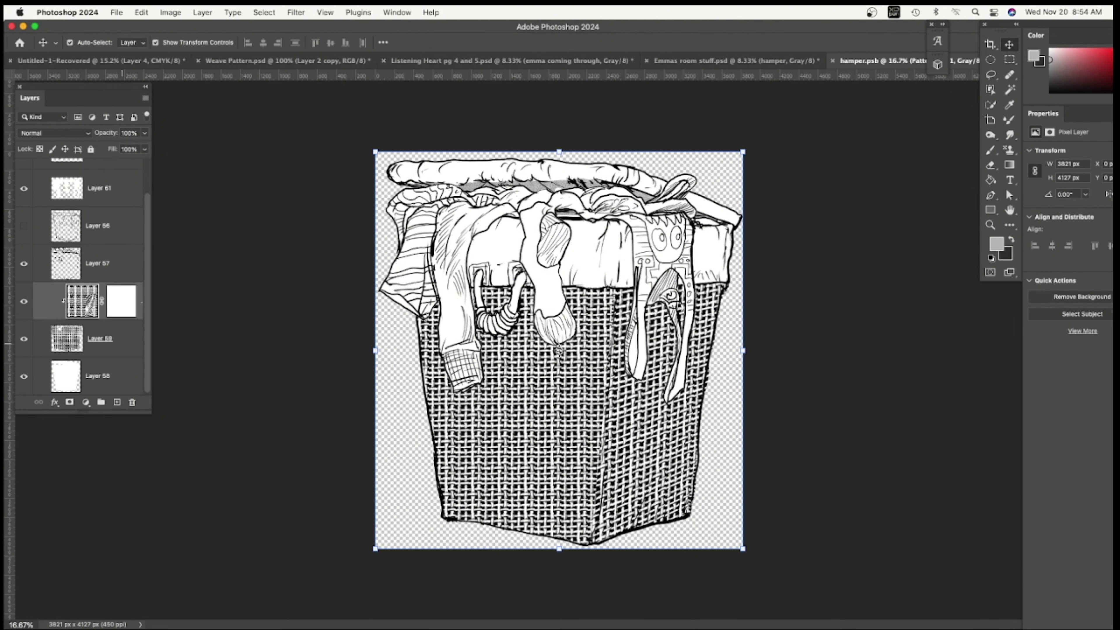
click(132, 402)
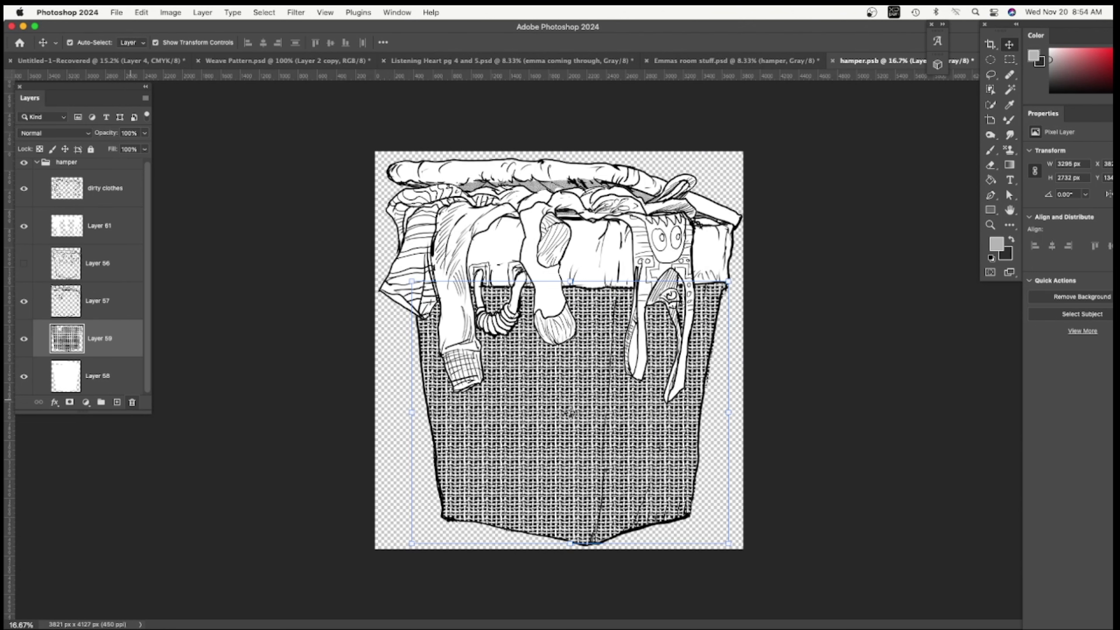
click(132, 401)
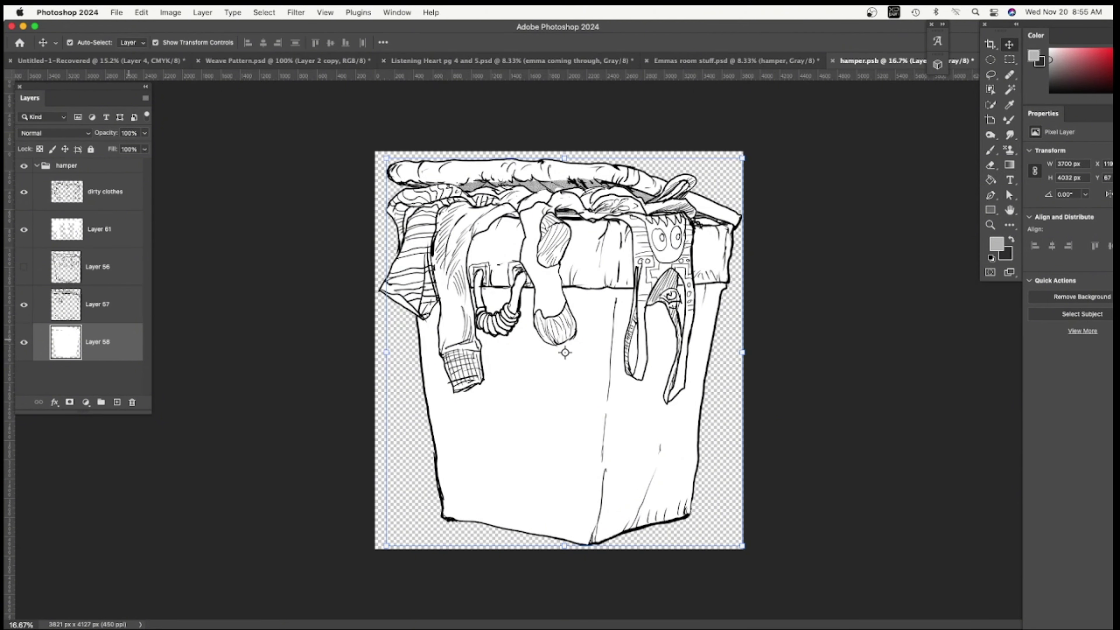
Step: Add a new empty layer above Layer 58 and clip it to Layer 58
click(117, 401)
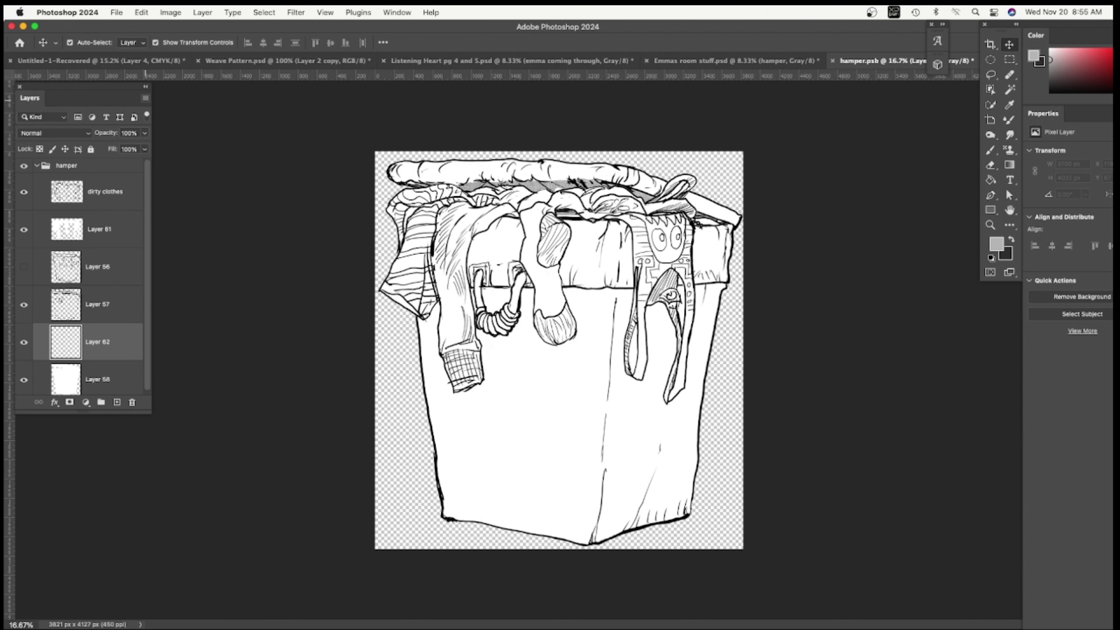
click(144, 98)
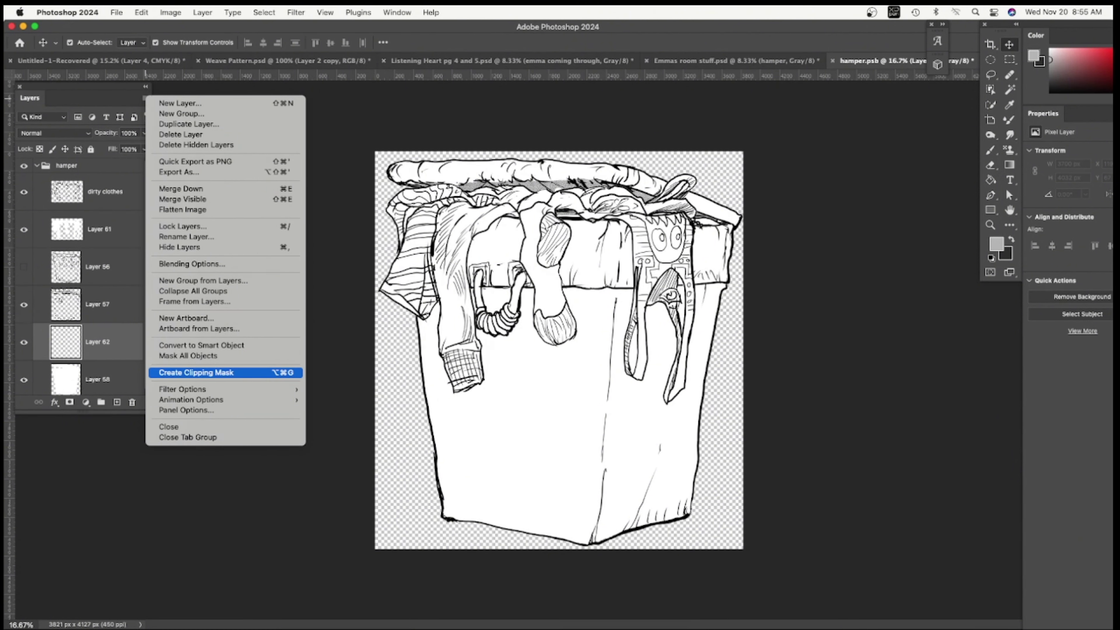
click(207, 373)
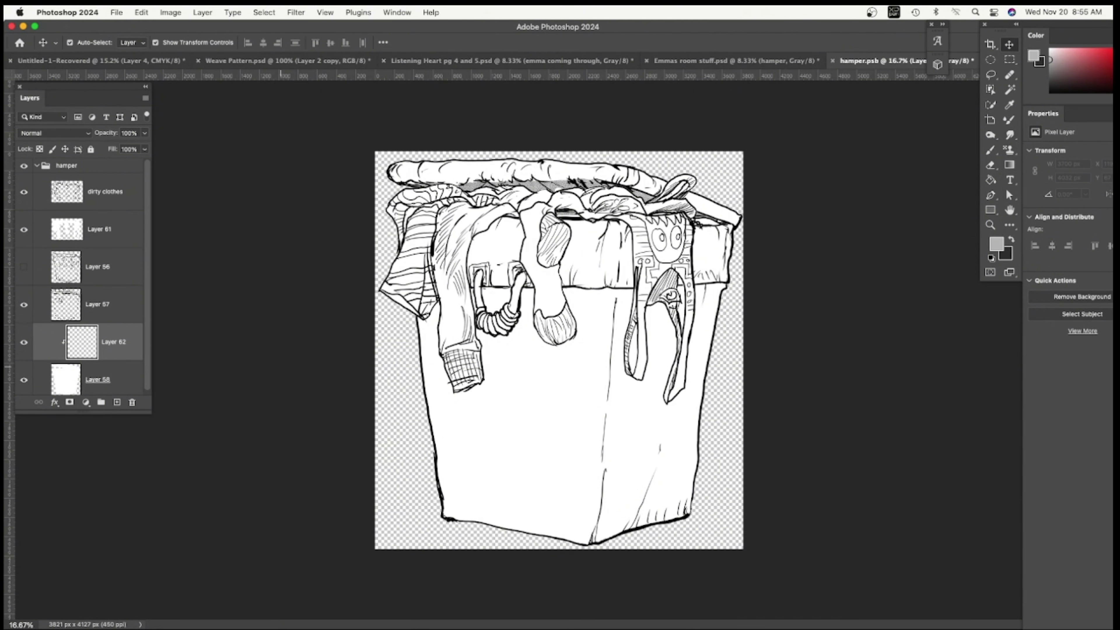
Step: Outline the hamper's large front side with the Lasso tool and fill it with the weave pattern on Layer 62
scroll(90, 272, down, 1)
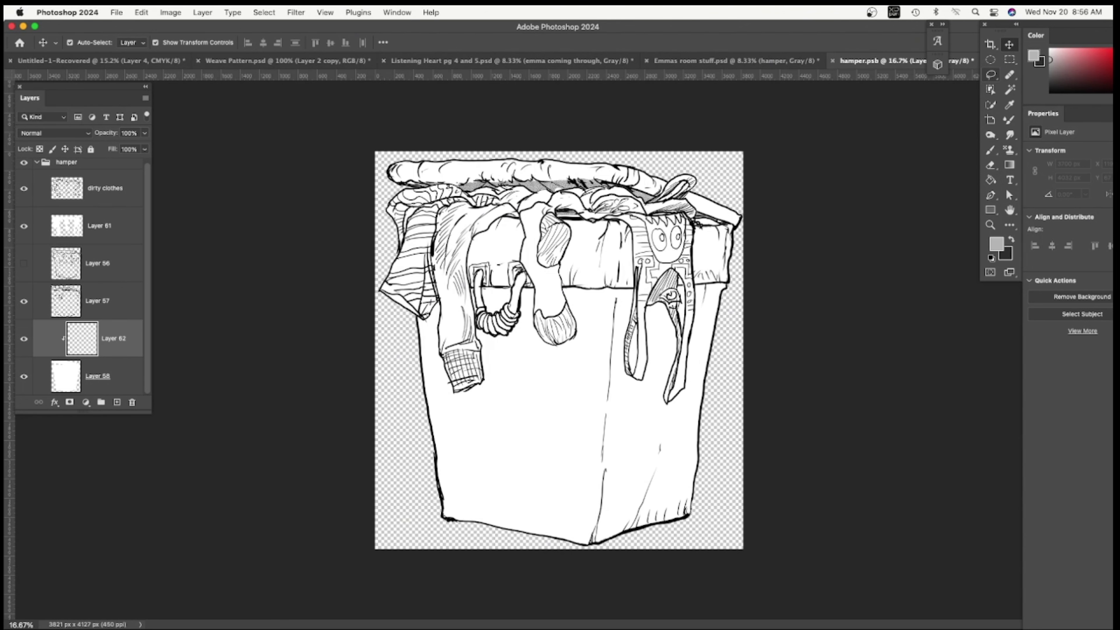
click(991, 75)
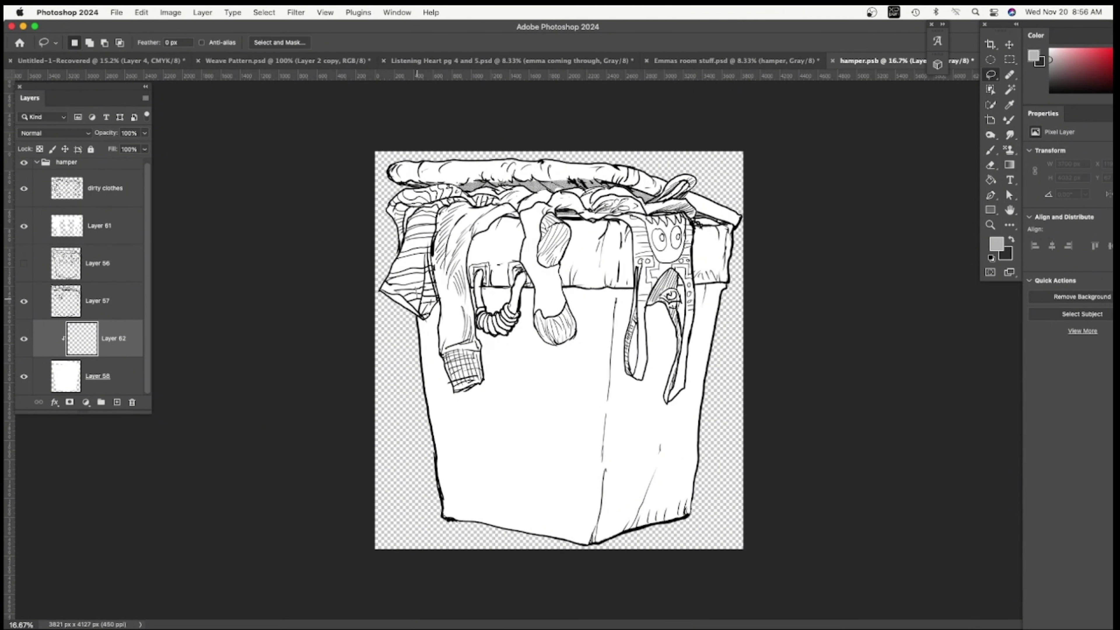
mouse_move(416, 299)
mouse_down()
mouse_move(444, 521)
mouse_move(573, 539)
mouse_move(600, 505)
mouse_move(614, 312)
mouse_move(568, 287)
mouse_move(424, 286)
mouse_move(437, 424)
mouse_up()
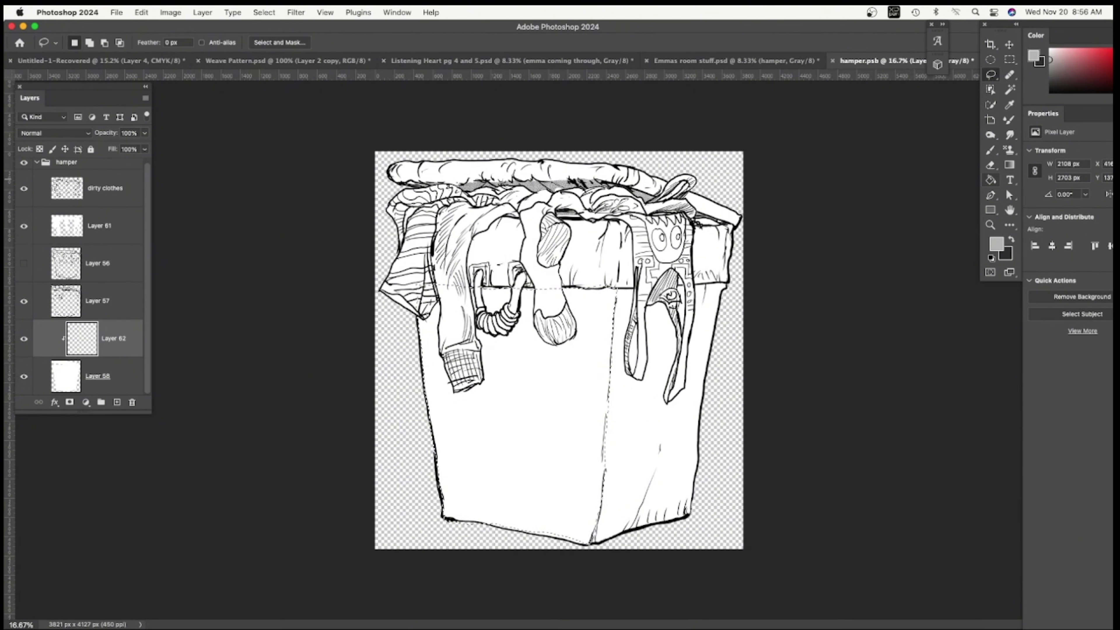
key(g)
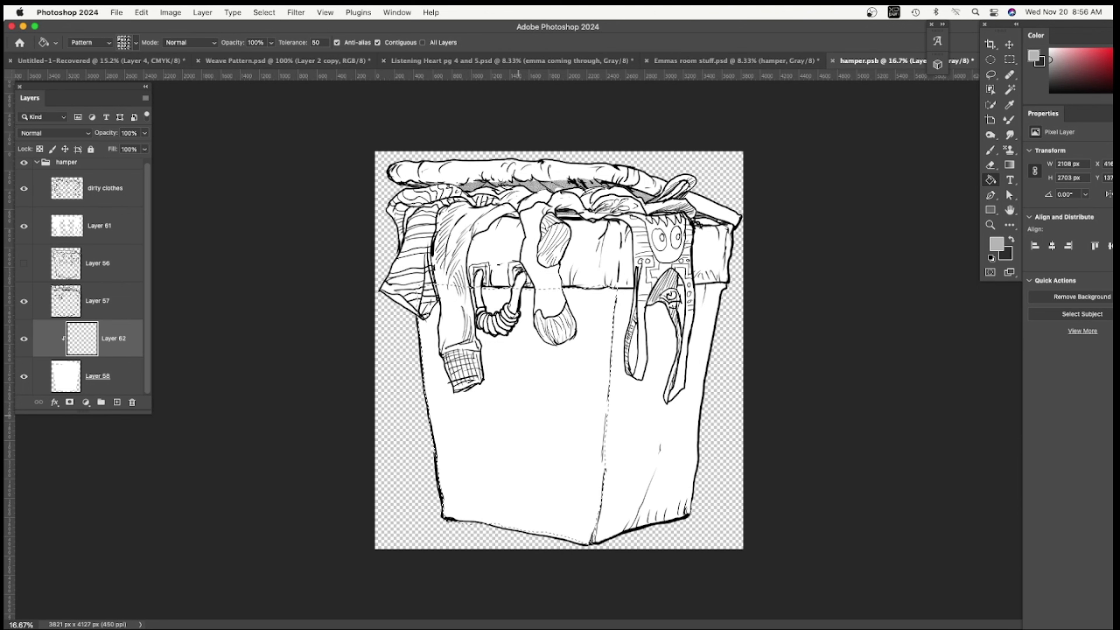
click(524, 415)
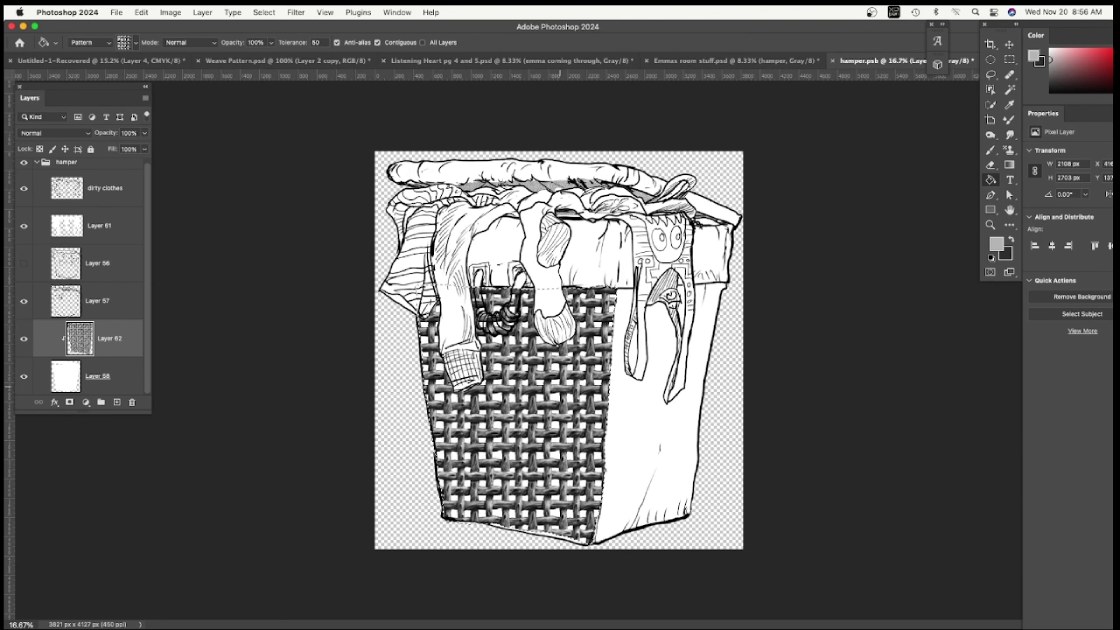
Step: Try scaling the weave fill to about 90%, undo the scaling and clear the selection
key(v)
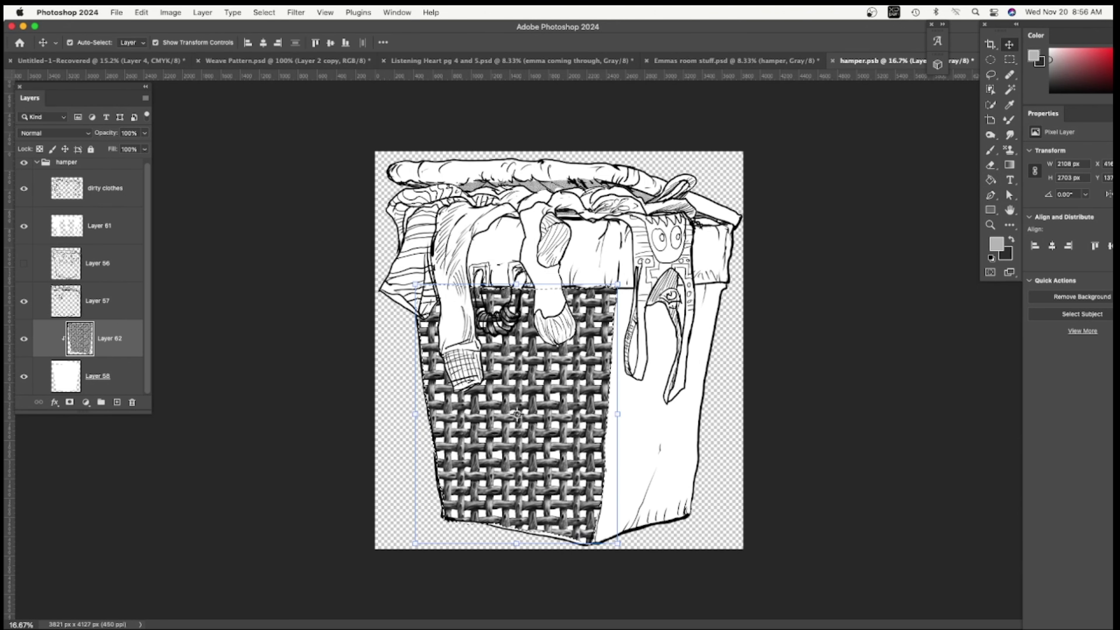
drag(617, 285, 596, 311)
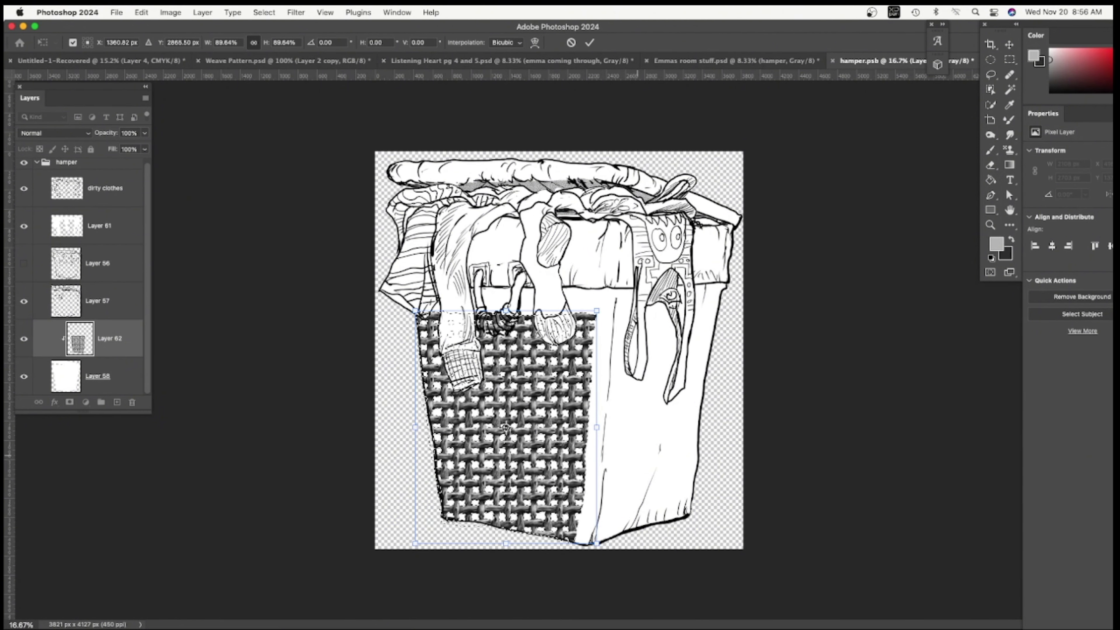
key(super+z)
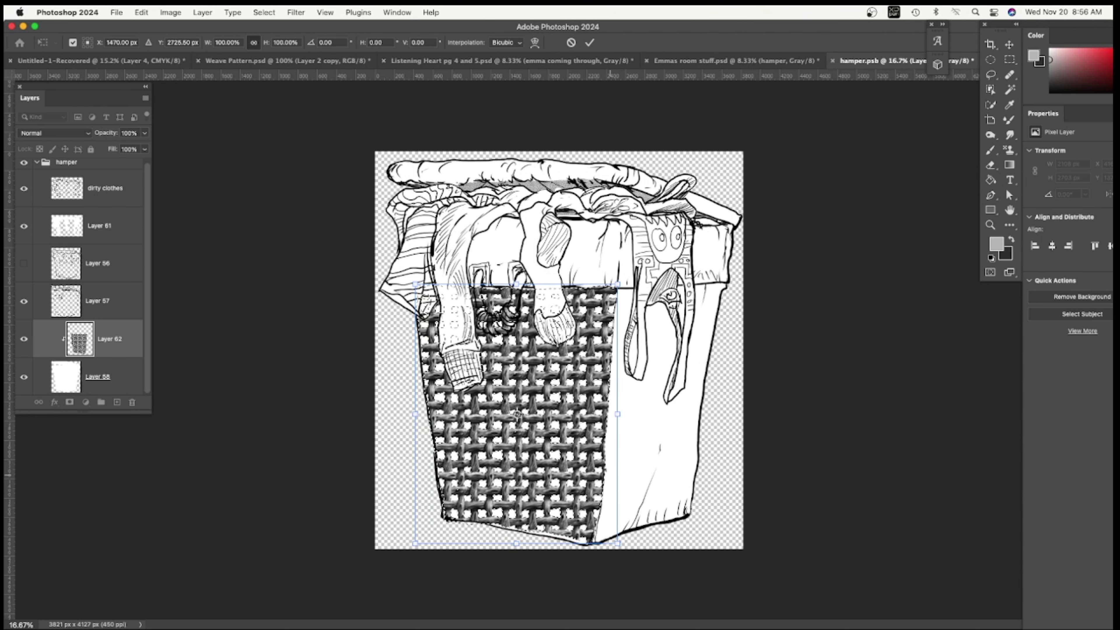
key(Return)
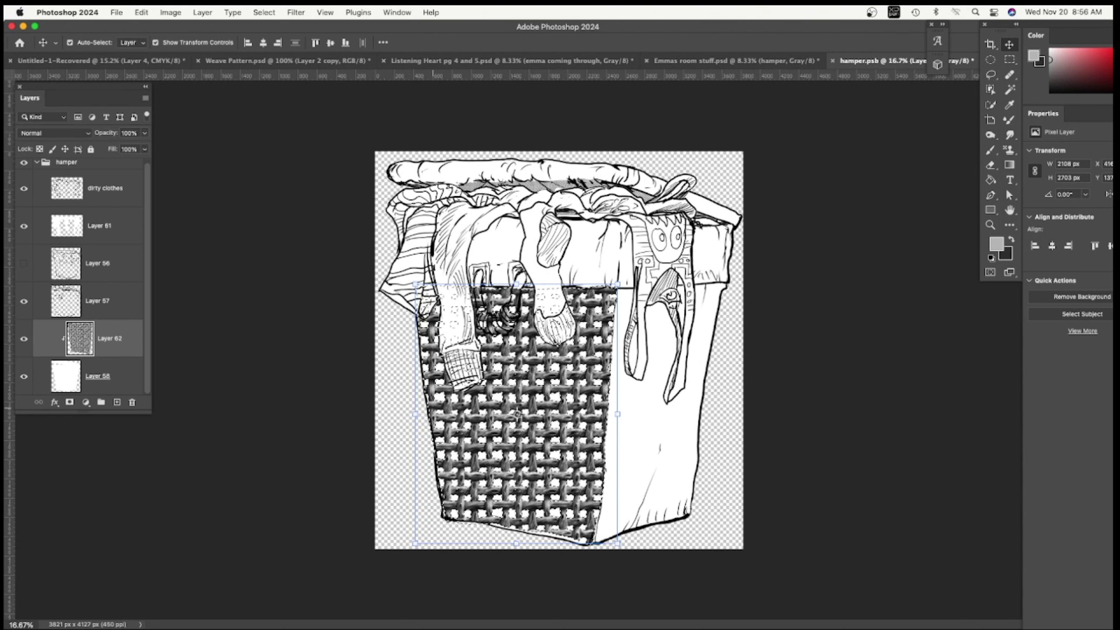
key(super+d)
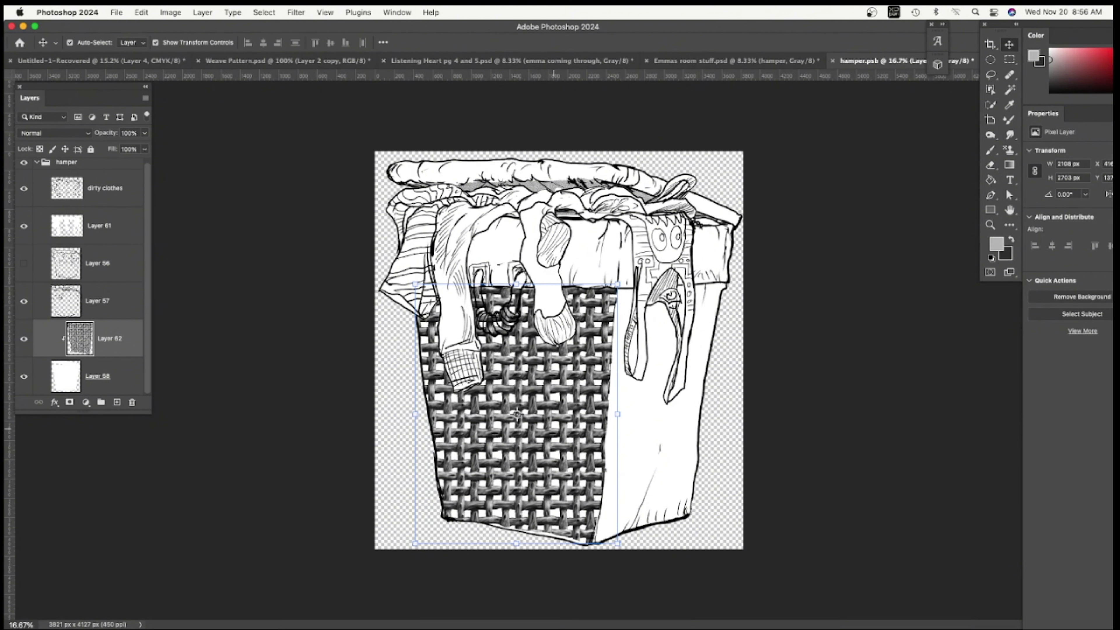
Step: Undo the weave fill on Layer 62 and clear the lasso selection
key(super+z)
key(super+z)
key(super+z)
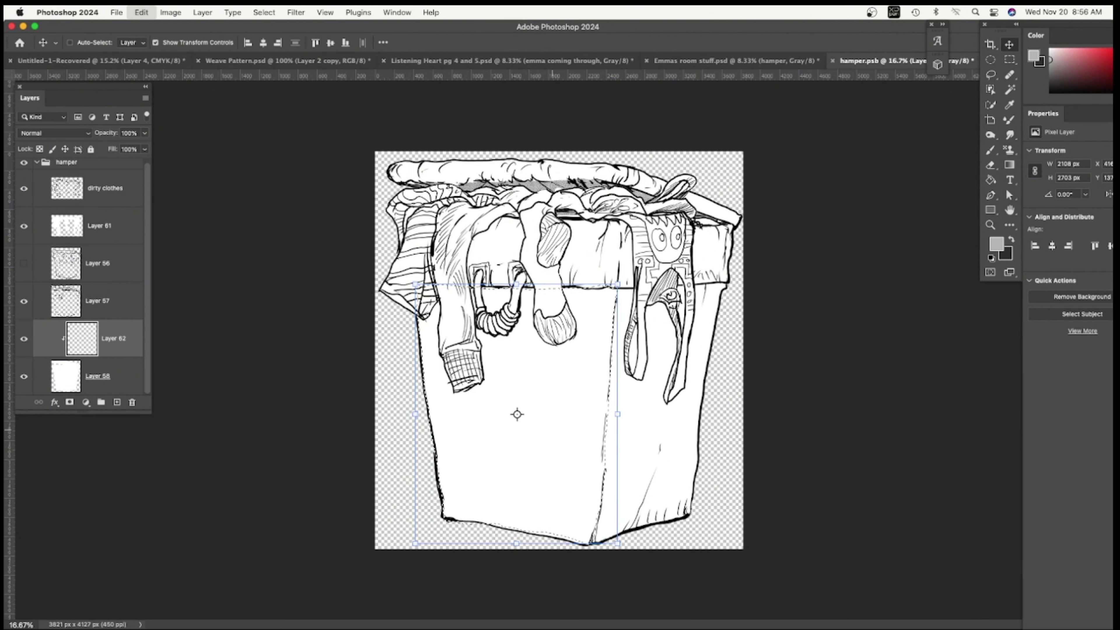
key(super+d)
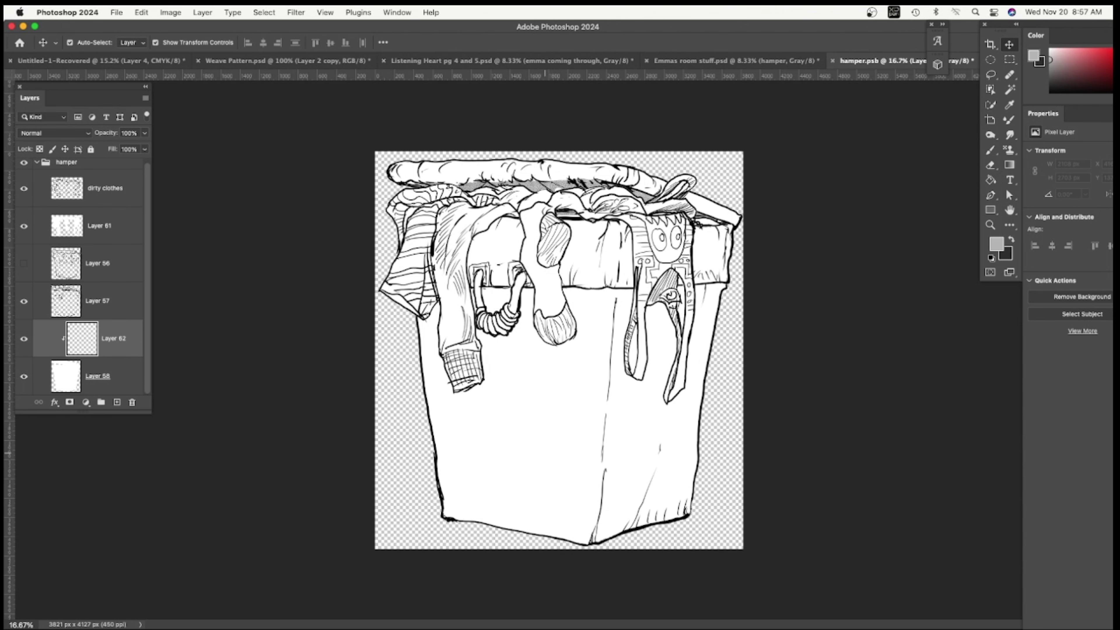
Step: Fill Layer 62, clipped to the hamper shape, with the weave pattern using the Paint Bucket
click(550, 450)
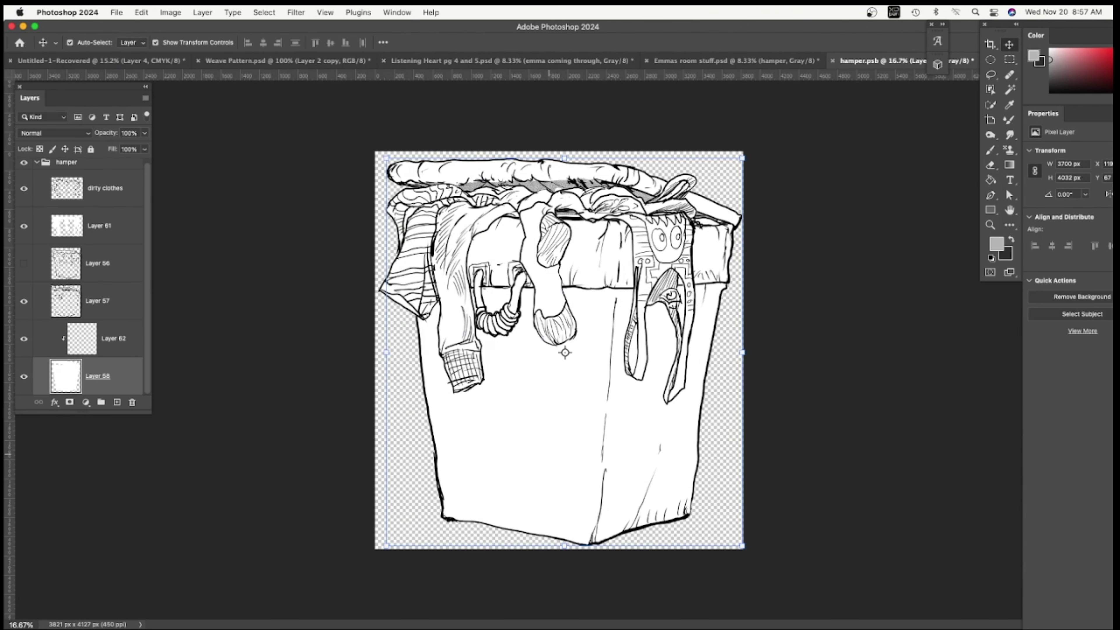
click(127, 350)
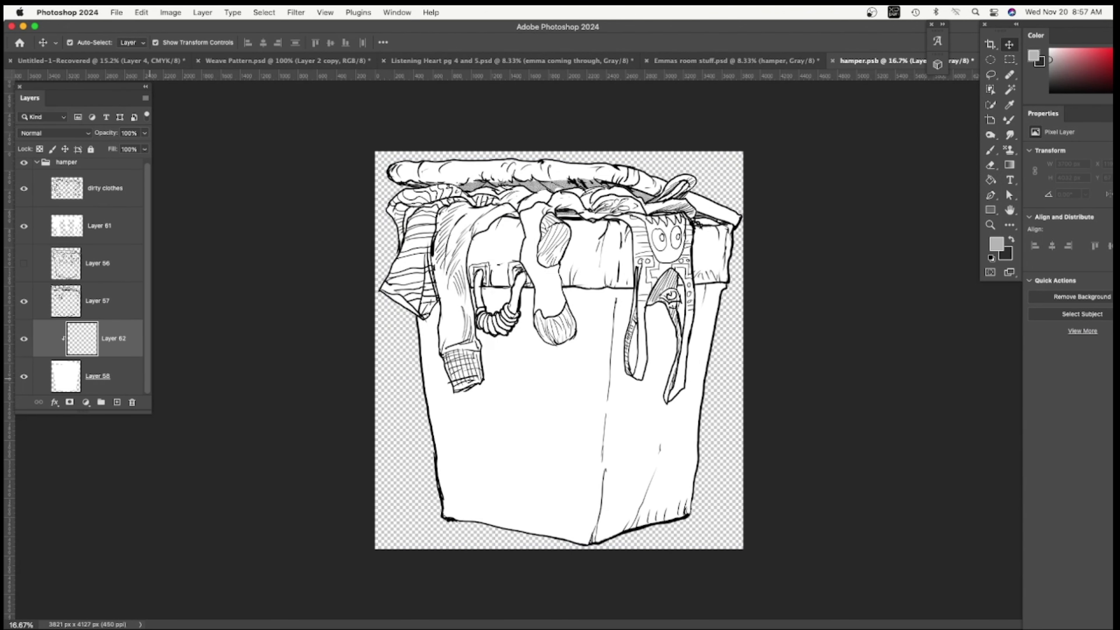
click(990, 180)
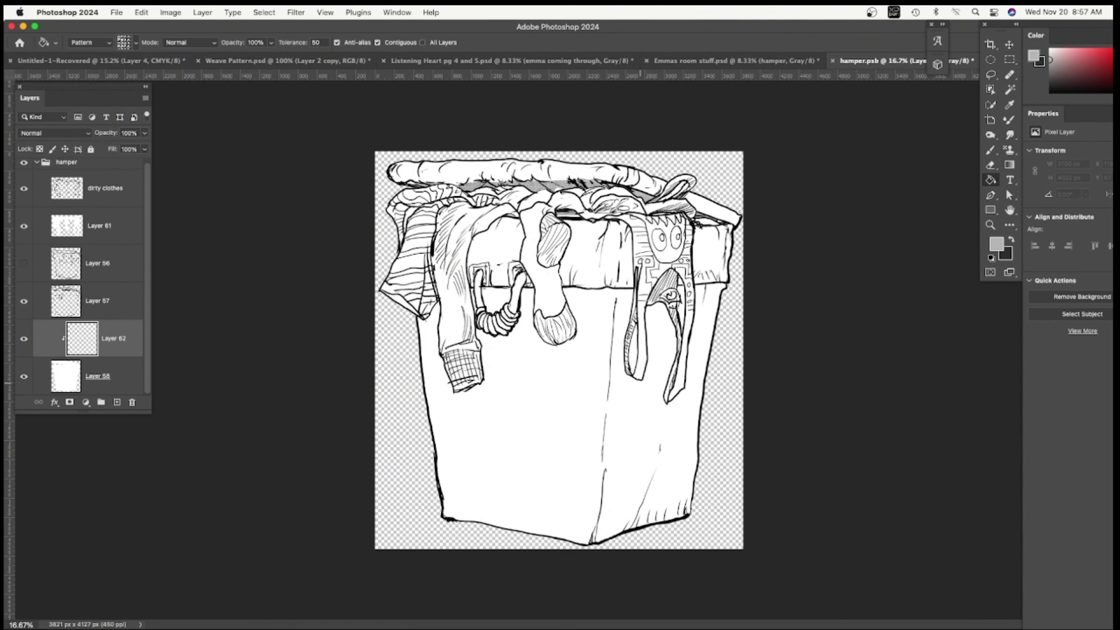
click(559, 430)
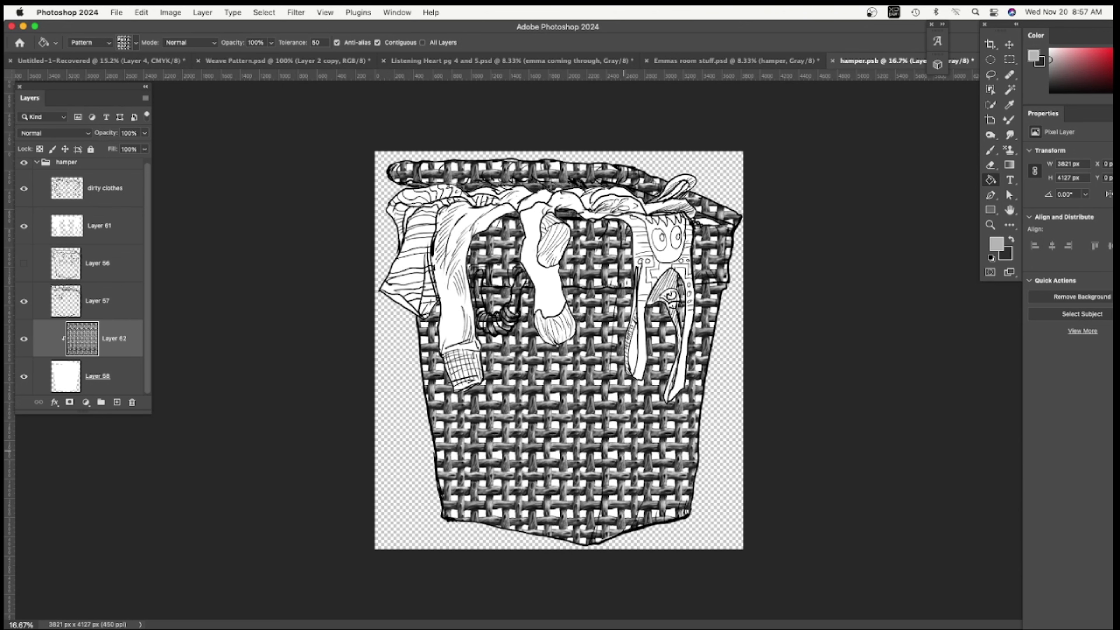
Step: Scale the weave fill to about 52% and place it over the hamper's large front side, just below the rim
key(ctrl+t)
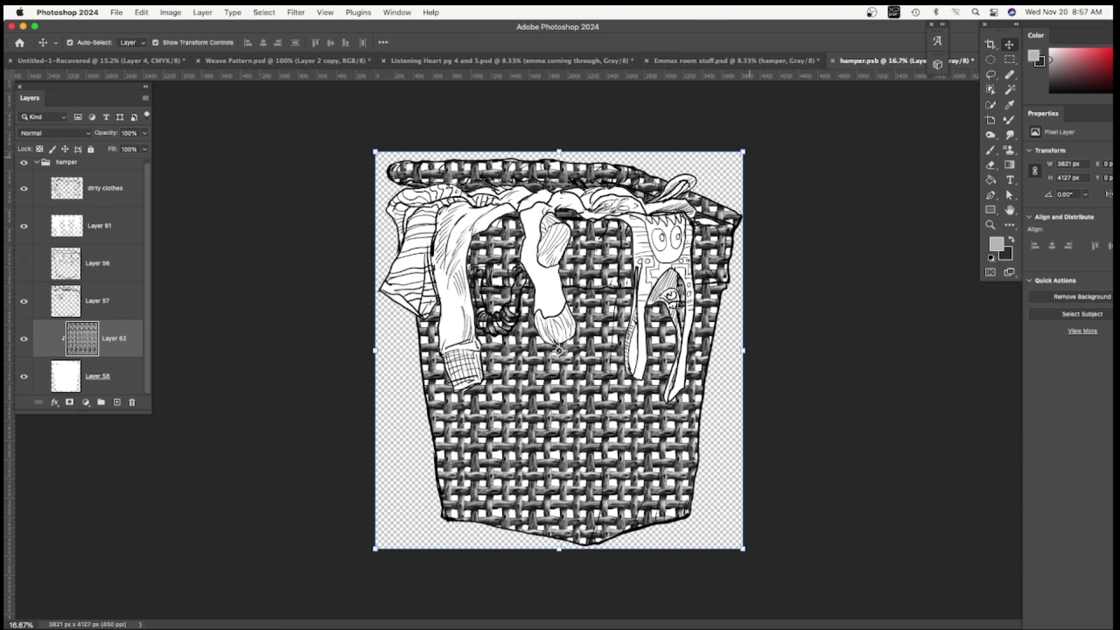
drag(742, 151, 592, 355)
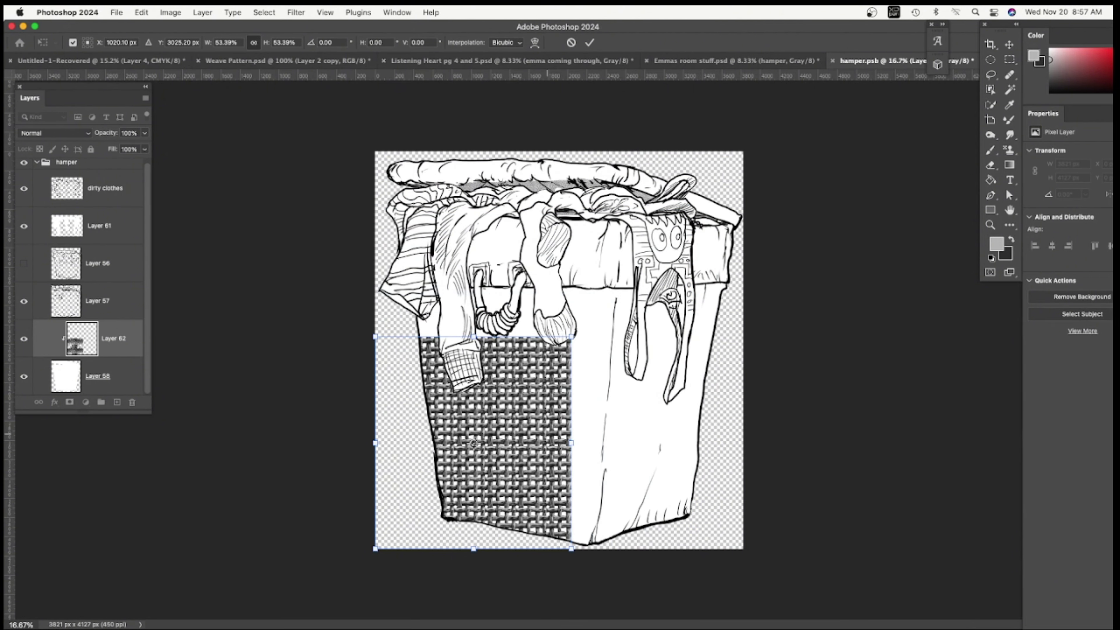
drag(555, 408, 598, 386)
drag(613, 315, 589, 341)
drag(540, 413, 501, 378)
drag(586, 470, 524, 496)
drag(613, 499, 609, 490)
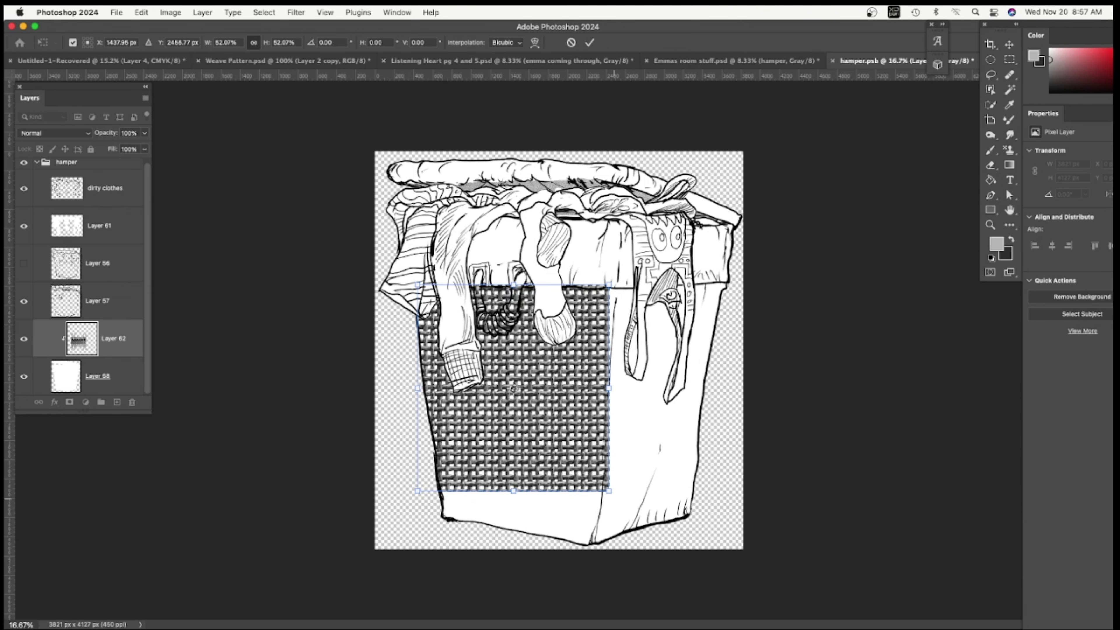
Step: Distort the corners of the weave fill to match the perspective outline of the hamper's large front side
drag(609, 491, 595, 548)
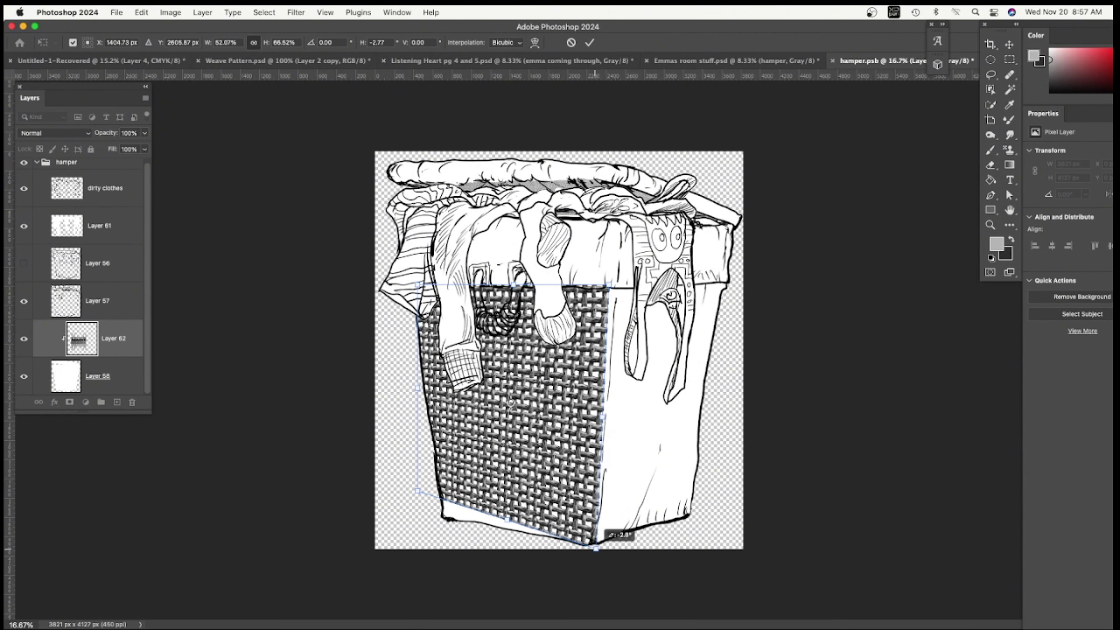
drag(609, 285, 616, 288)
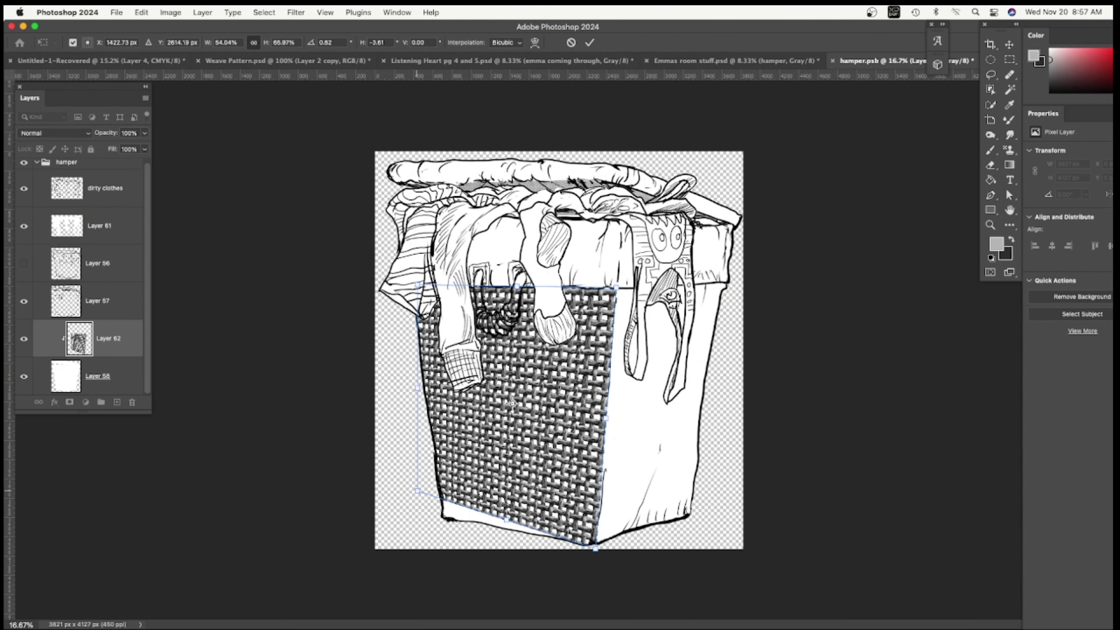
drag(417, 491, 441, 514)
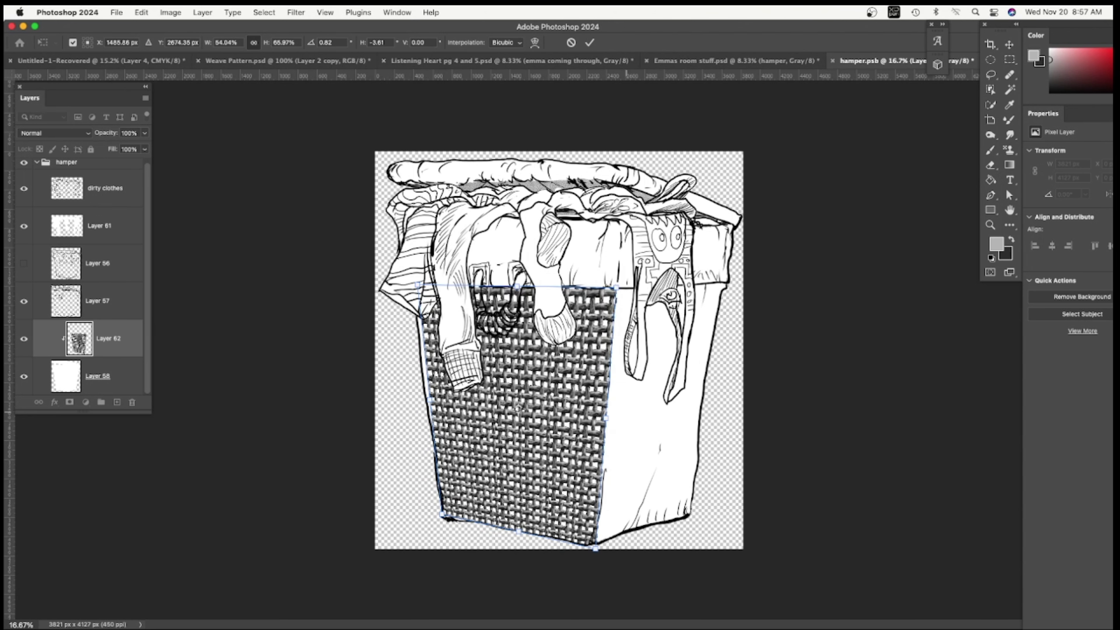
drag(417, 284, 408, 278)
drag(616, 288, 615, 286)
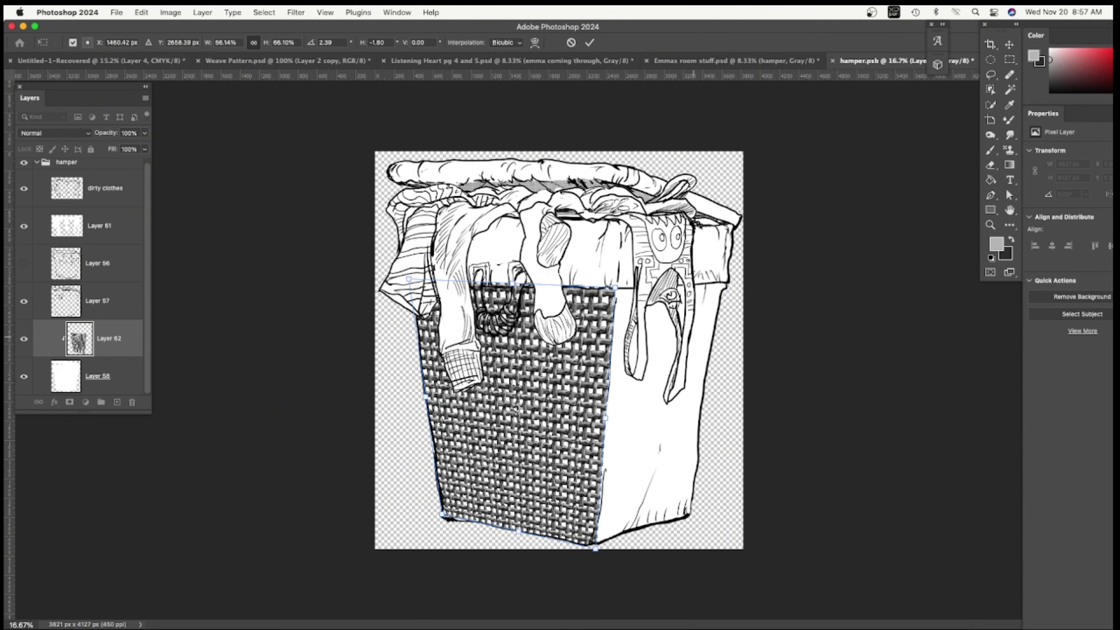
drag(617, 288, 617, 286)
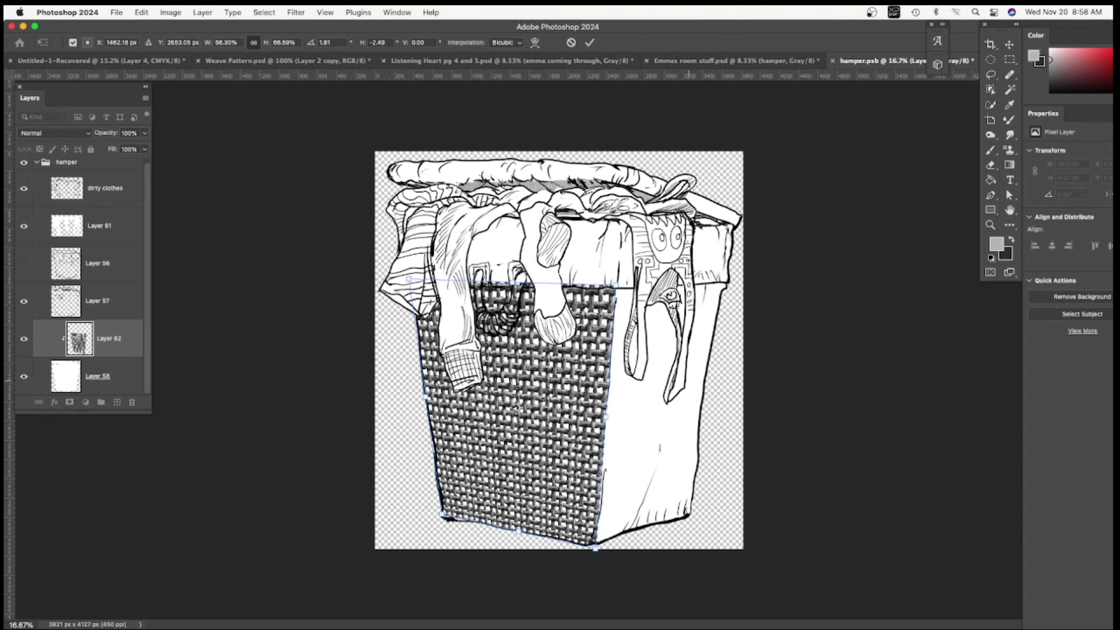
key(Return)
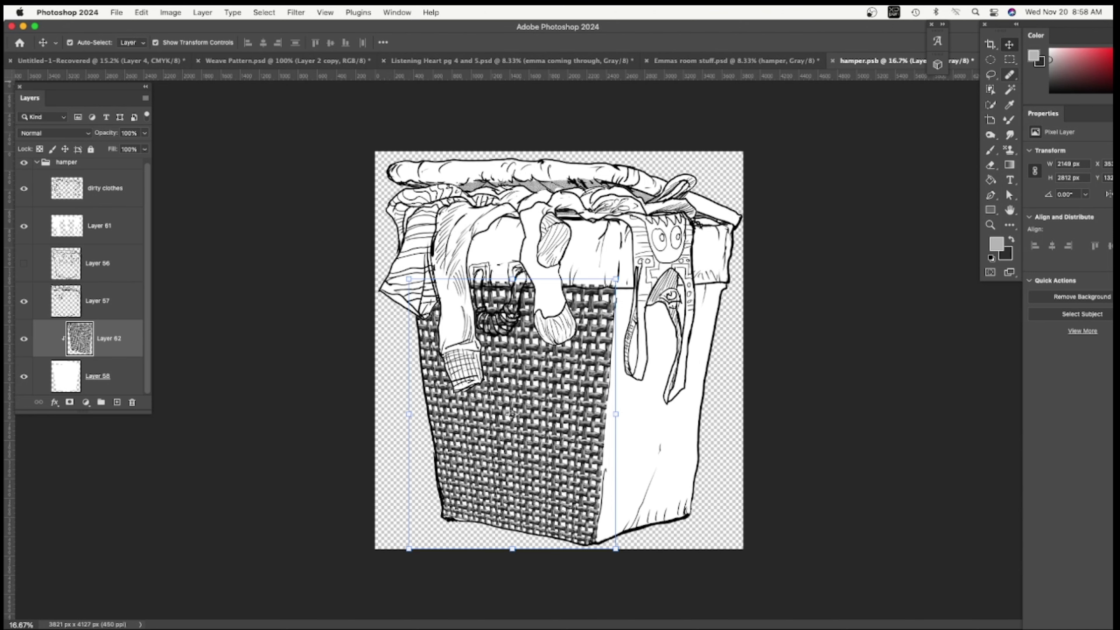
Step: Try filling a lassoed outline of the hamper's narrow side with weave on Layer 63, undo the fill and clear the selection
click(990, 75)
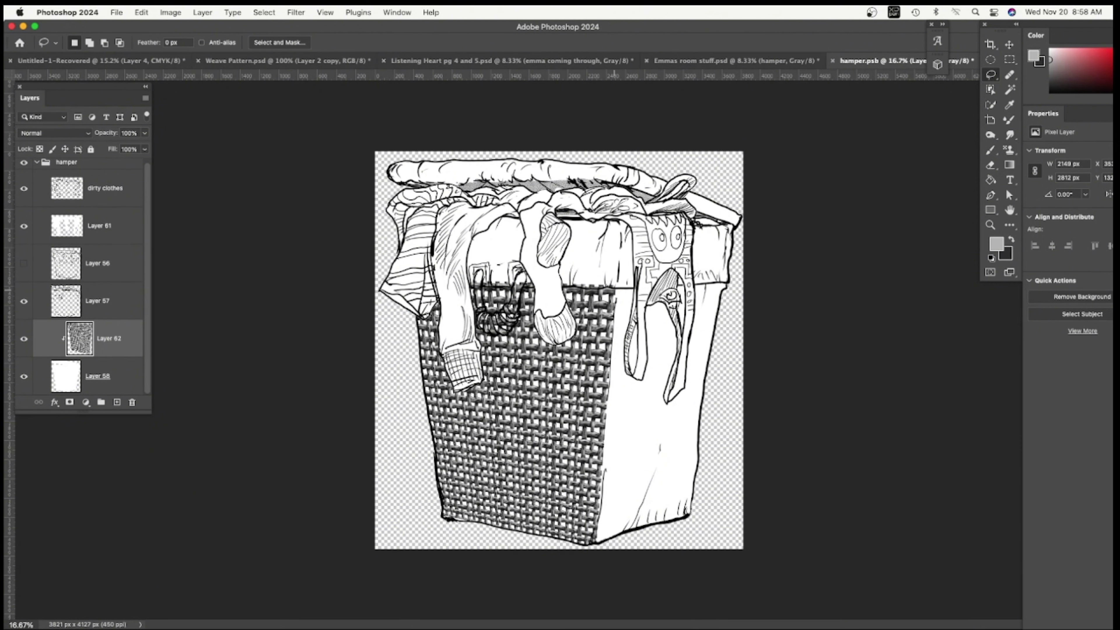
drag(619, 289, 650, 289)
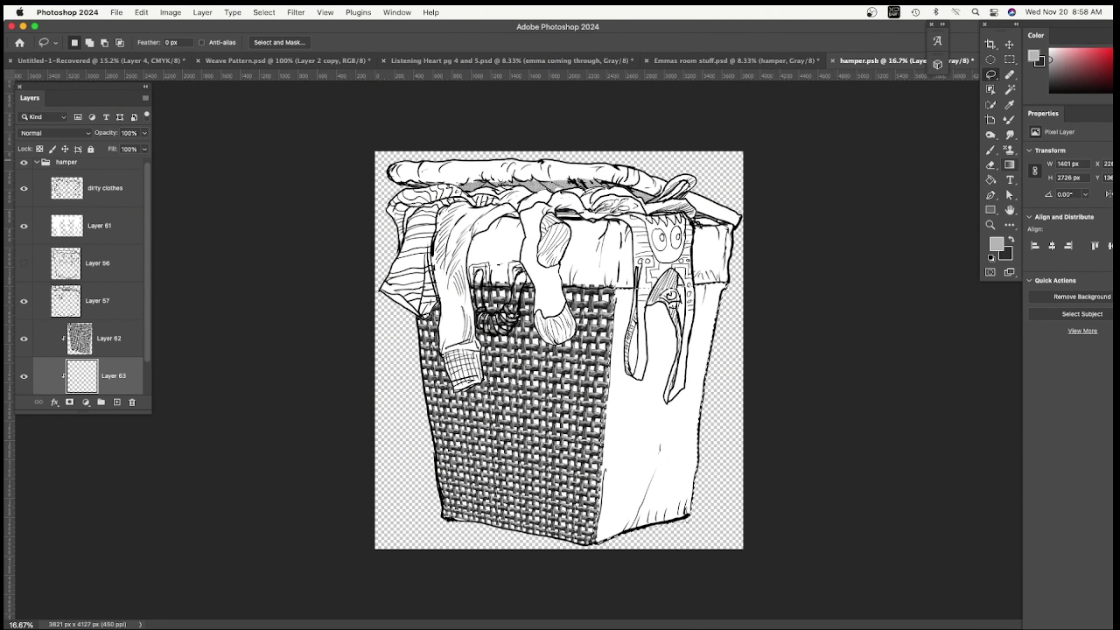
click(990, 180)
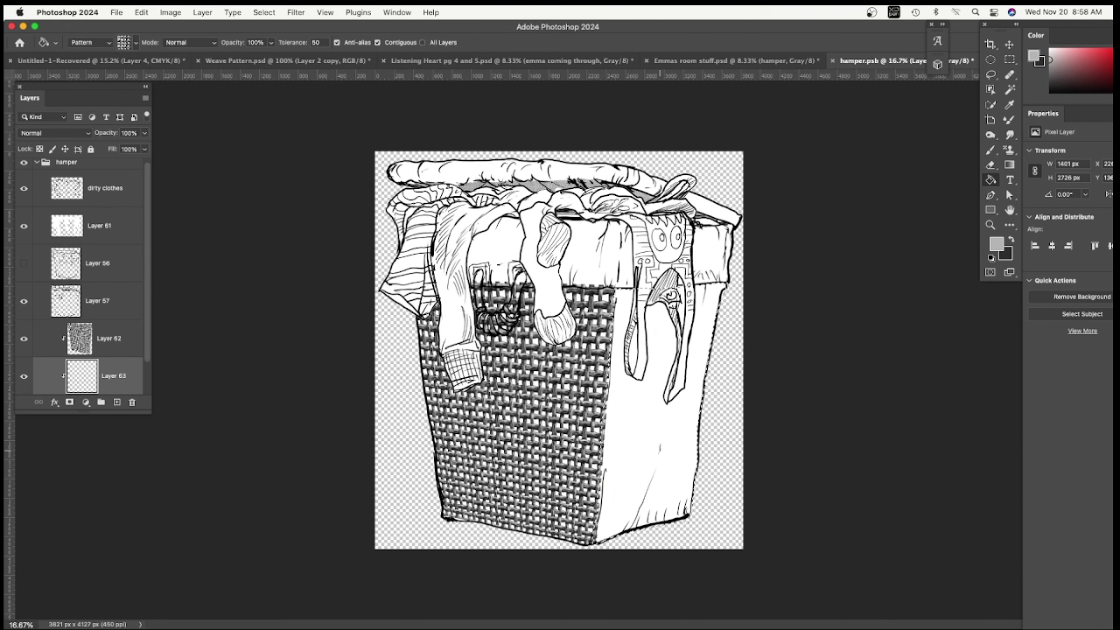
click(661, 449)
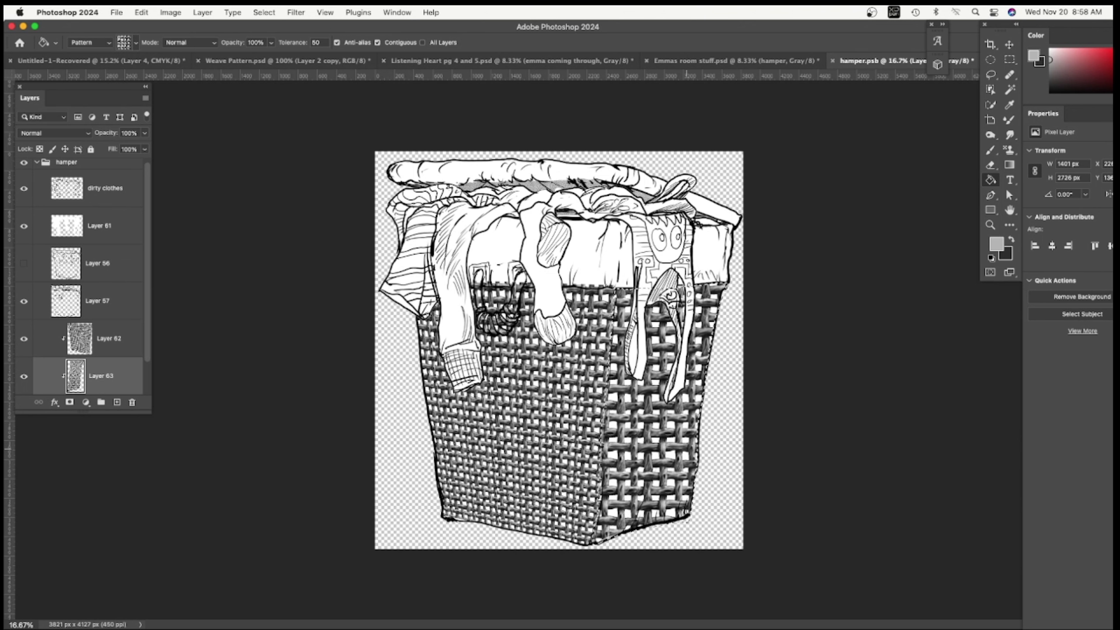
key(Delete)
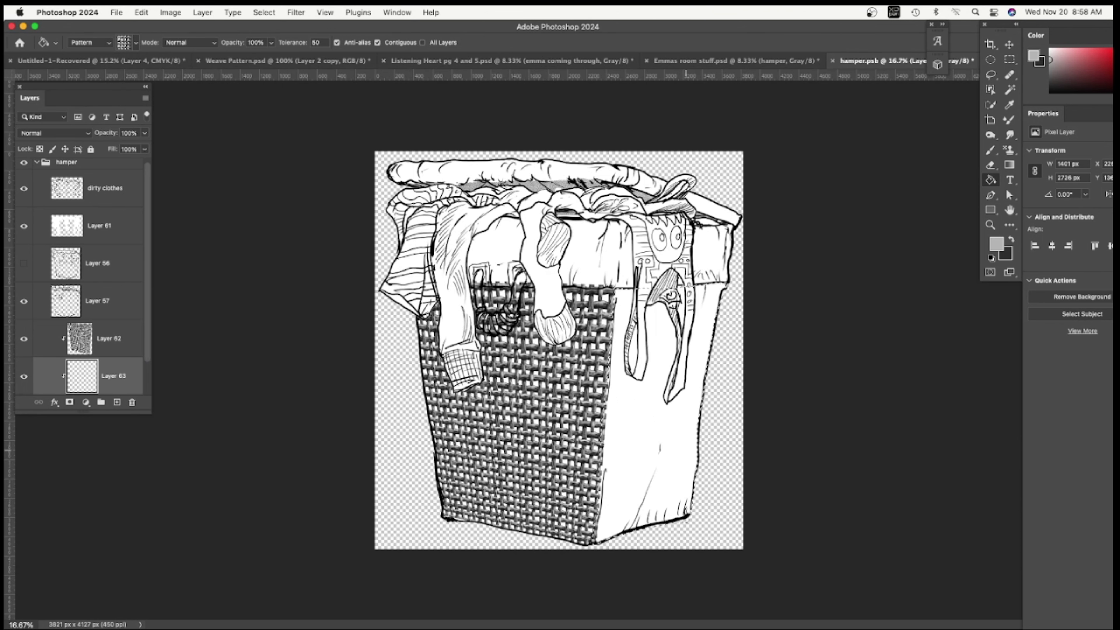
key(super+d)
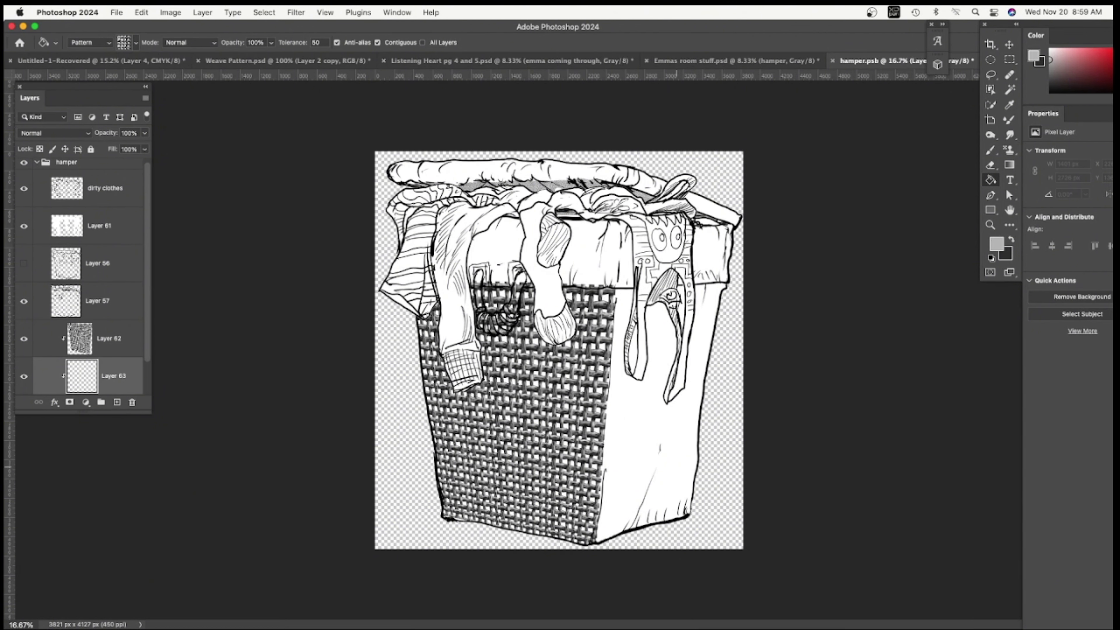
Step: Fill Layer 63 with the weave pattern, scale it to about 57% and place it over the hamper's narrow side
click(673, 462)
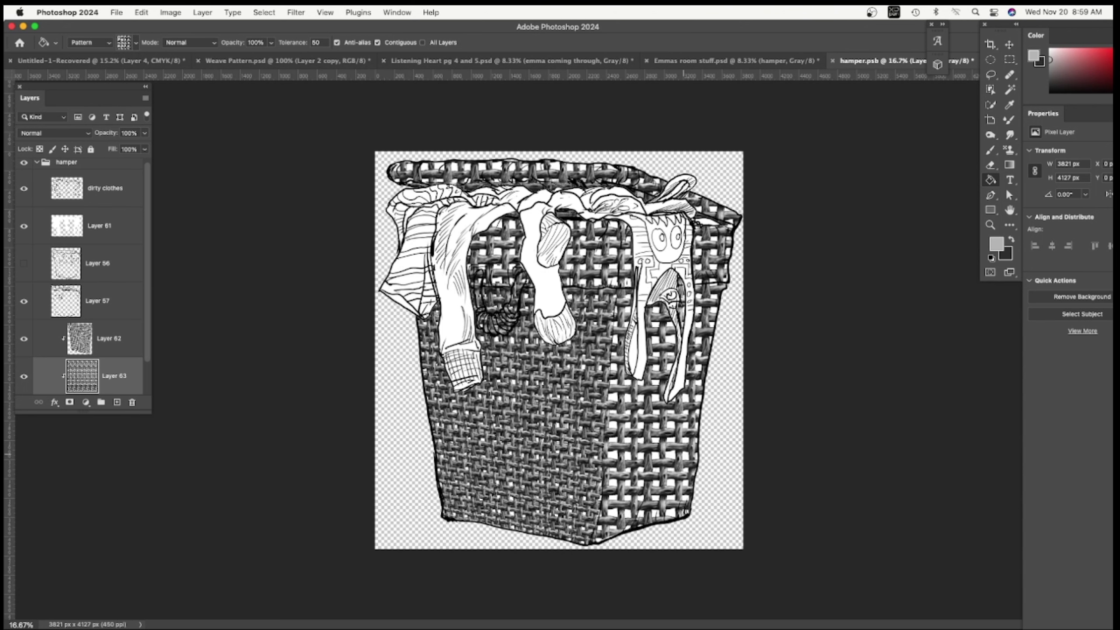
key(super+t)
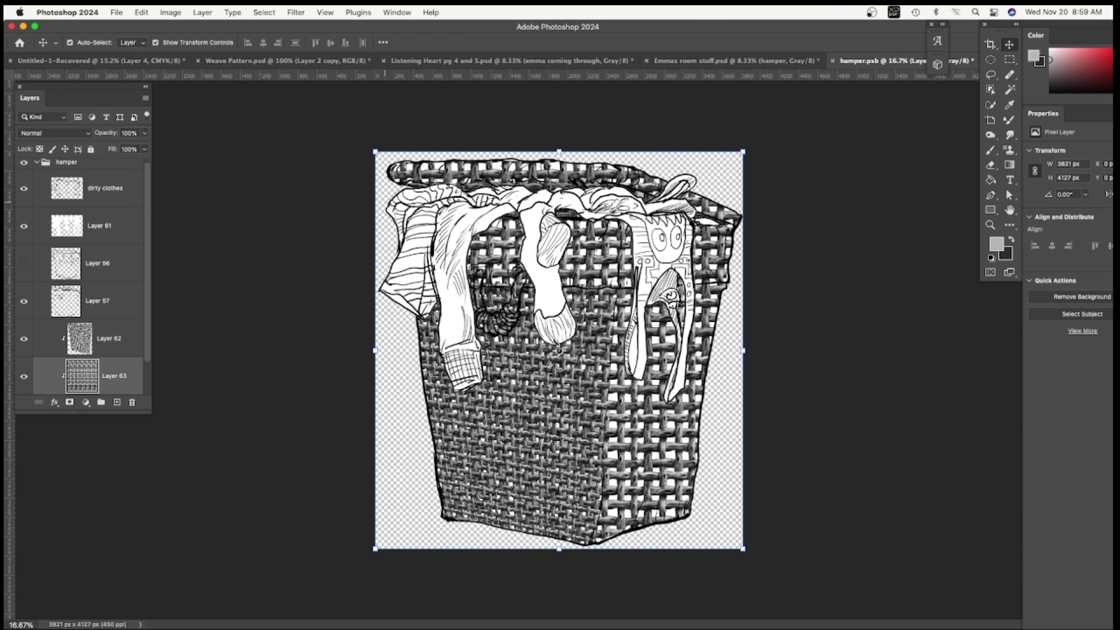
drag(376, 151, 530, 323)
drag(637, 441, 715, 397)
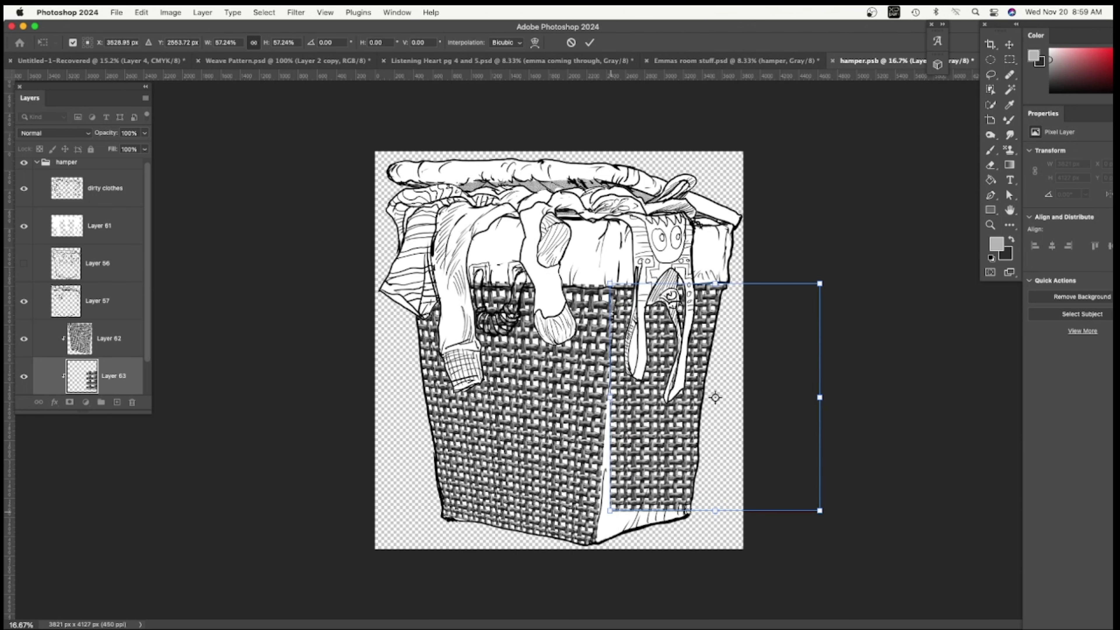
Step: Distort the lower corners of the weave fill to match the narrow side's perspective, and merge Layer 62 with Layer 63
drag(610, 511, 594, 544)
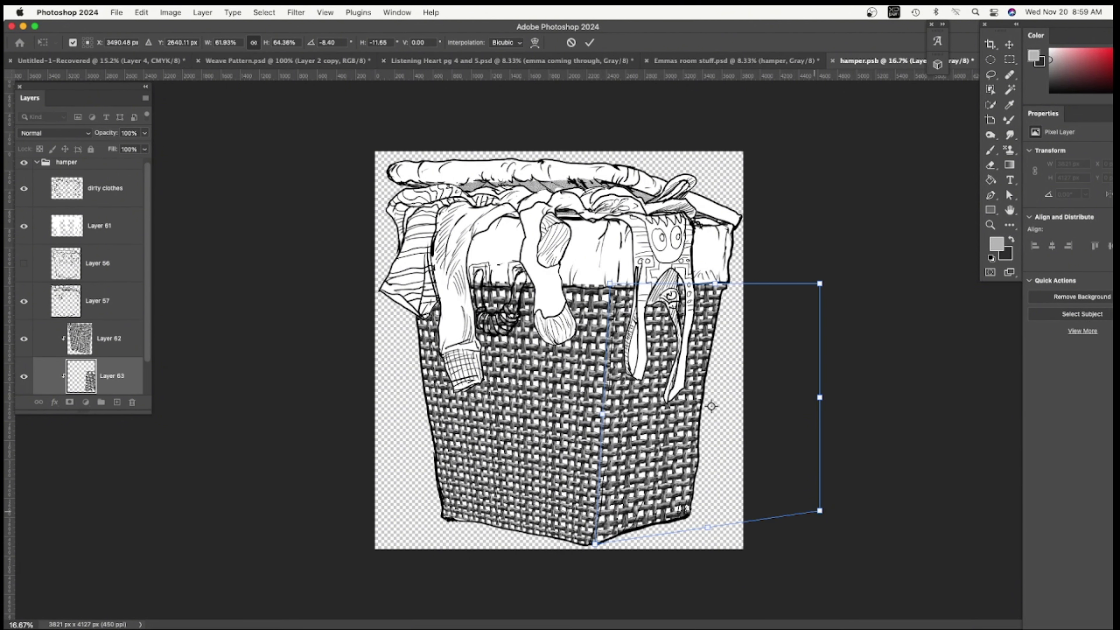
drag(819, 511, 745, 520)
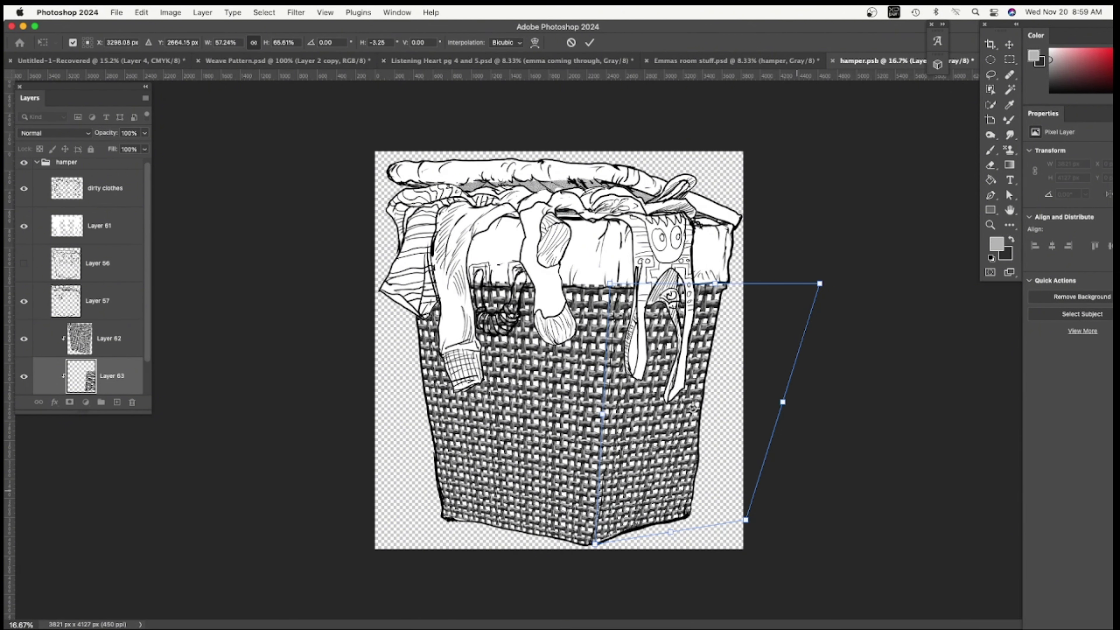
key(Return)
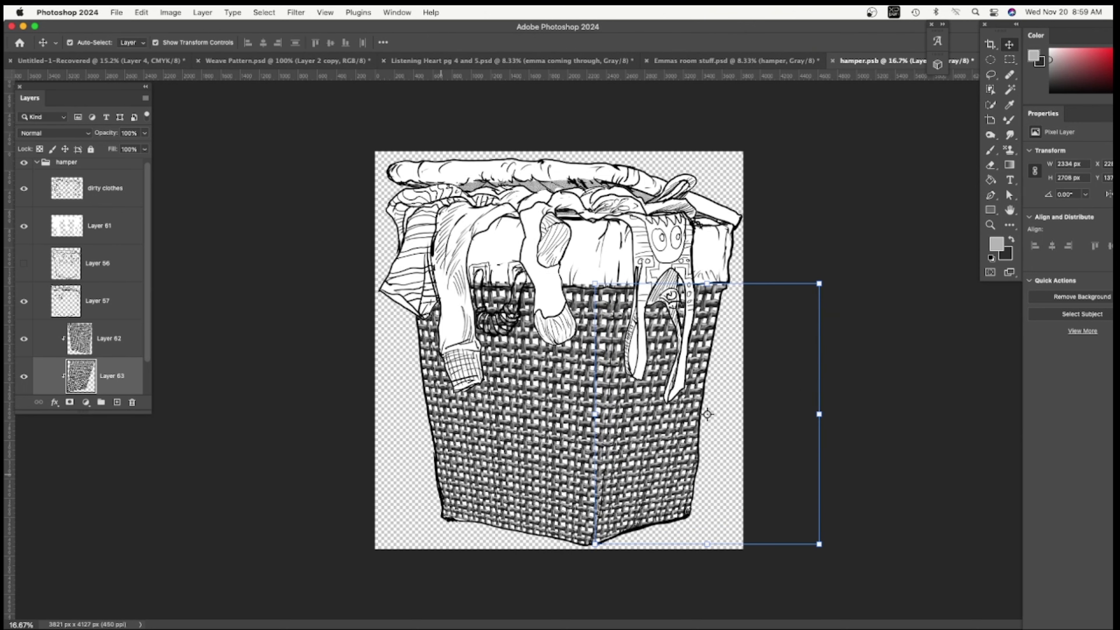
click(123, 346)
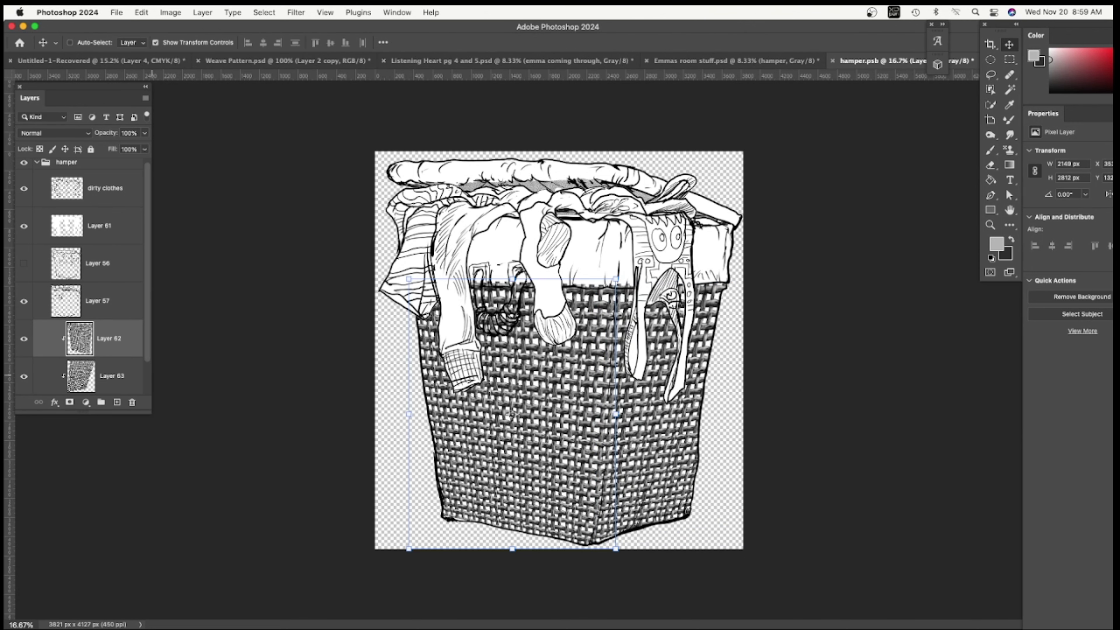
key(super+e)
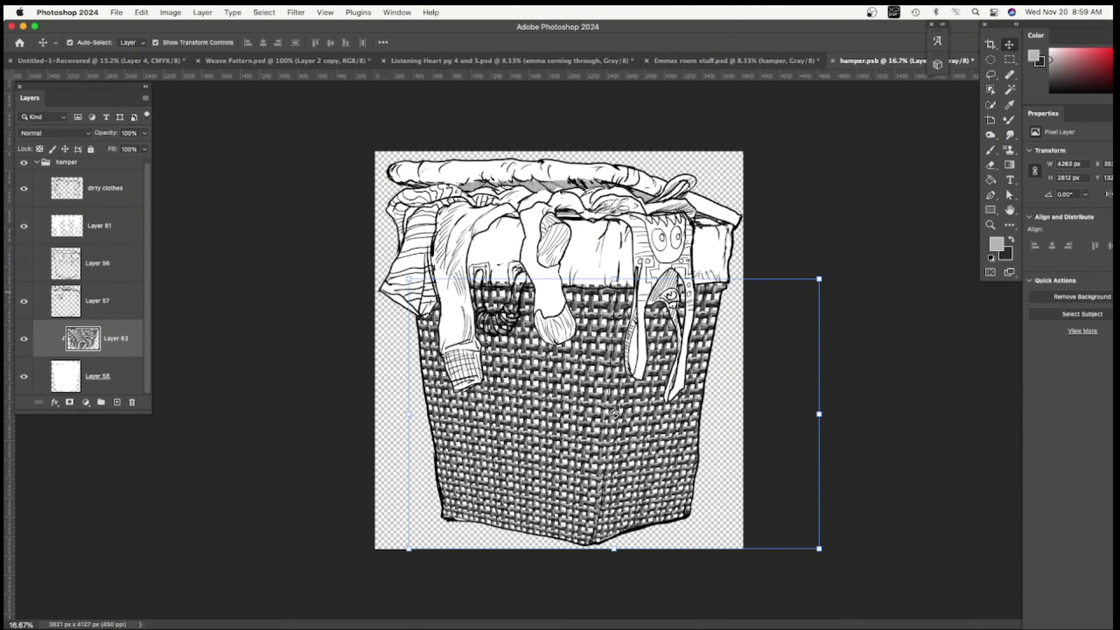
Step: Erase the weave from the rope handle and along the cloth rim on Layer 63 with an enlarged Eraser
click(991, 165)
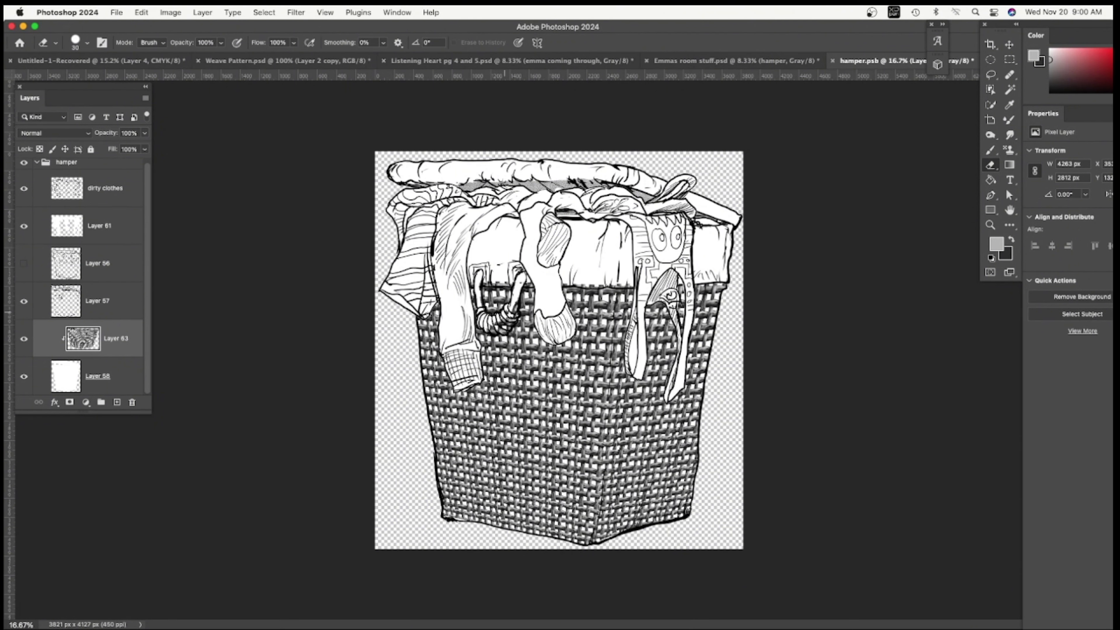
key(bracketright)
drag(515, 311, 515, 304)
drag(632, 285, 588, 286)
drag(516, 284, 483, 284)
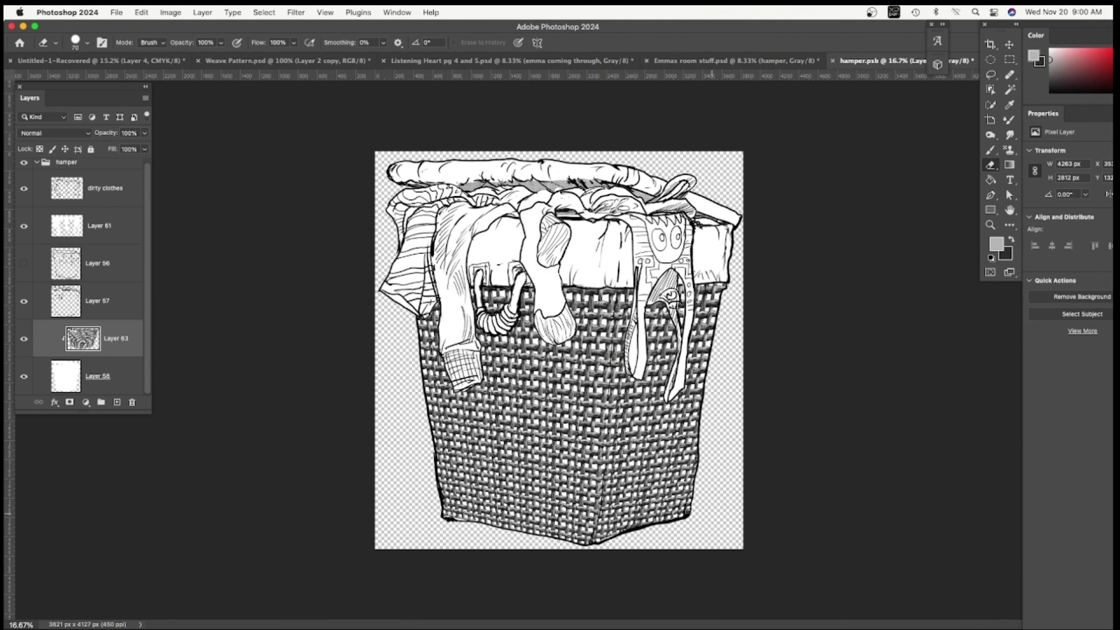
Step: Erase part of Layer 61 along the monster garment's hanging strap and save hamper.psb
click(100, 226)
drag(637, 329, 636, 355)
key(super+s)
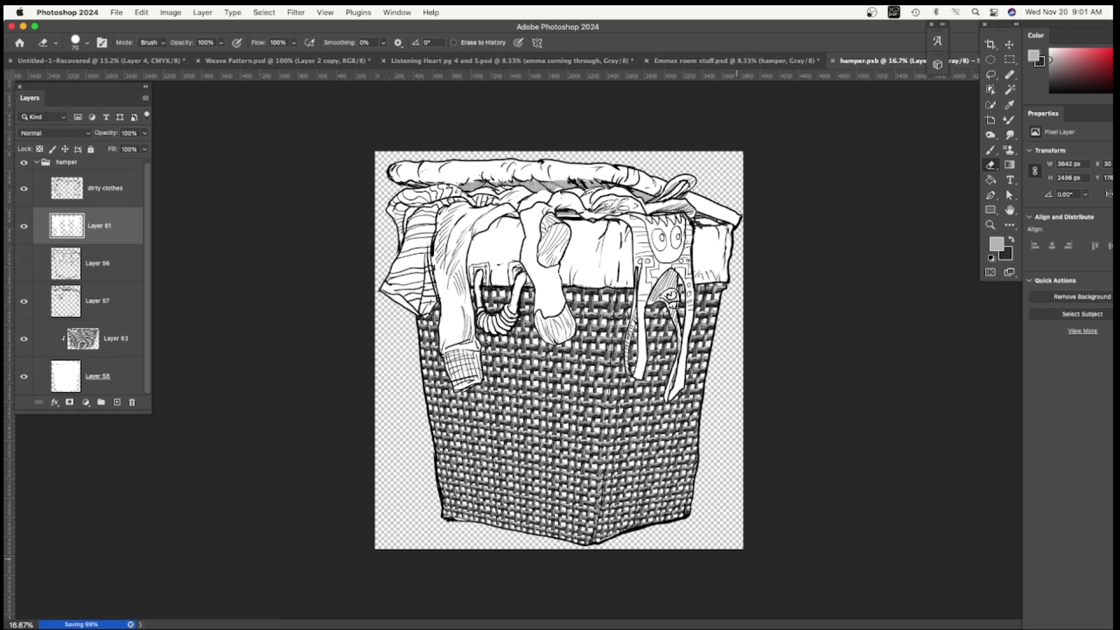
Step: Close hamper.psb and show the uppermost layers, from Rectangle 1 to Emma, in Emmas room stuff.psd
click(735, 61)
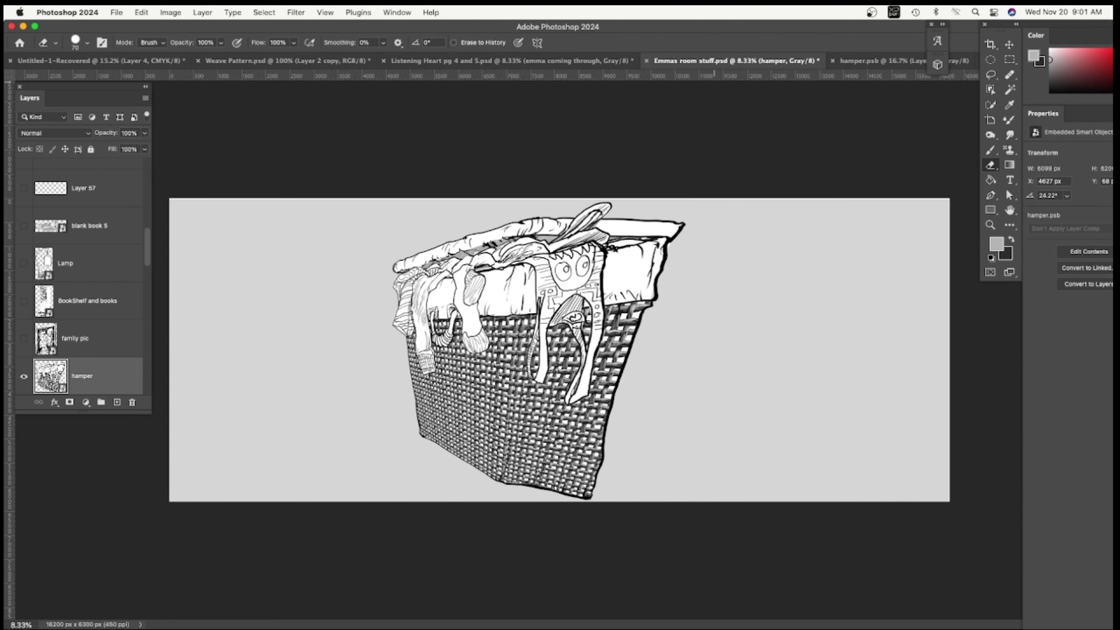
click(832, 61)
alt+click(24, 376)
alt+click(24, 376)
drag(147, 240, 147, 172)
drag(24, 195, 24, 383)
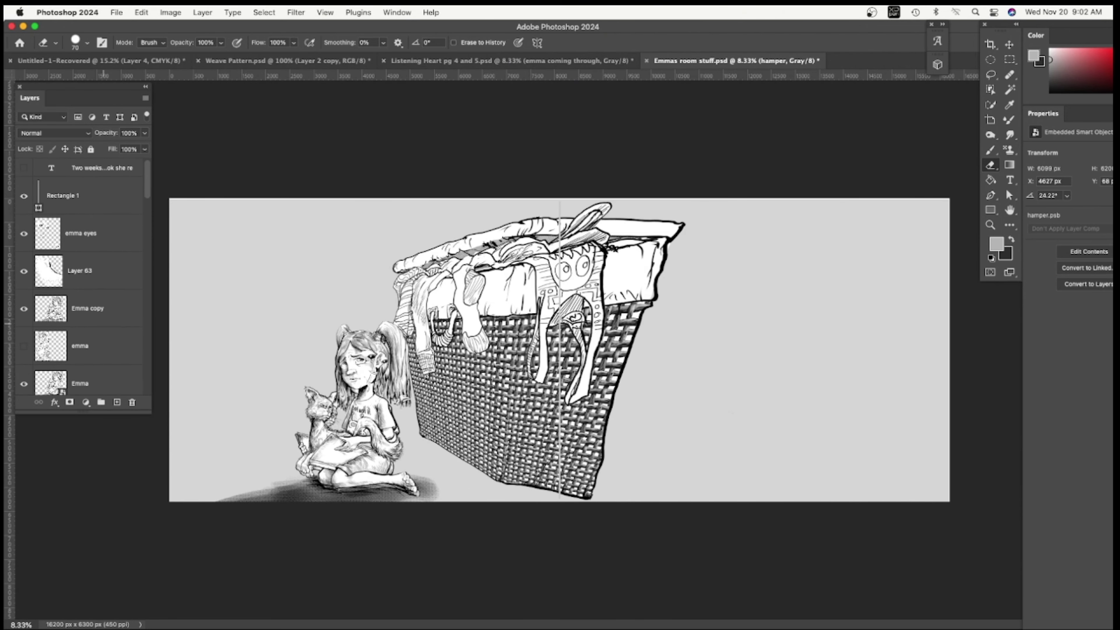
Step: Adjust the visibility of the middle layers so the furniture, frog poster and floor show and the Emma figure is hidden
drag(147, 172, 147, 181)
drag(24, 253, 23, 327)
drag(148, 181, 147, 202)
drag(24, 235, 24, 348)
drag(147, 203, 148, 233)
drag(24, 199, 23, 351)
drag(147, 241, 147, 273)
drag(24, 188, 24, 224)
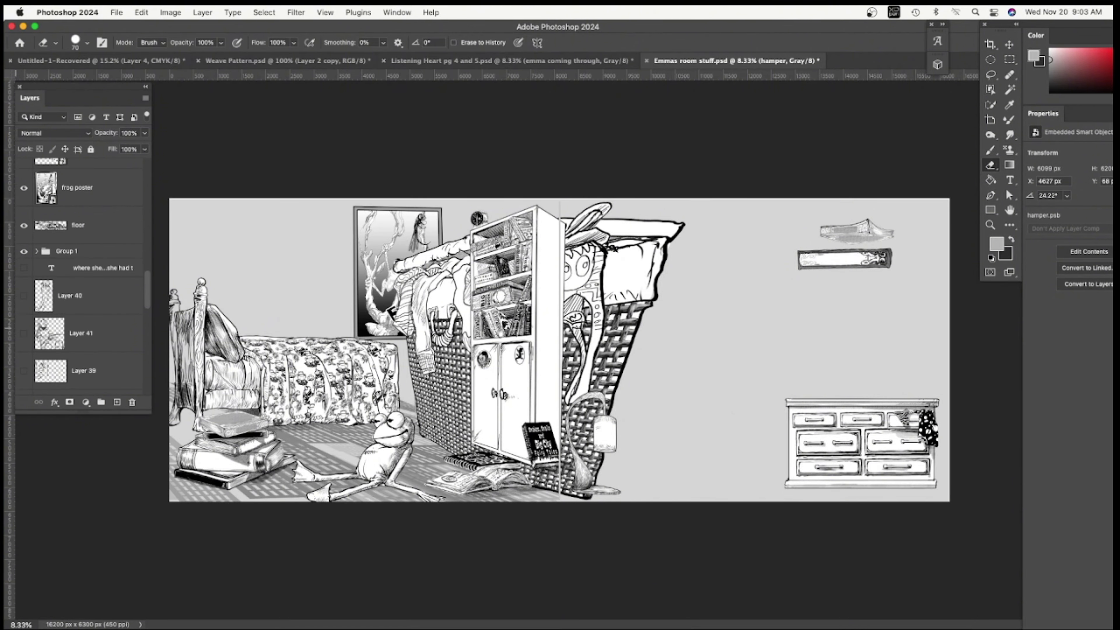
Step: Adjust the visibility of the remaining layers in the lower part of the layer stack
drag(146, 287, 147, 336)
drag(24, 207, 24, 244)
drag(146, 335, 146, 362)
drag(24, 190, 24, 265)
drag(146, 362, 148, 285)
click(23, 259)
Step: Delete the unneeded item beside the hamper, and shrink and rotate the hamper to sit above the bed
super+click(674, 375)
key(Delete)
super+click(626, 273)
key(super+t)
drag(639, 282, 434, 243)
drag(190, 200, 370, 180)
drag(607, 92, 422, 236)
drag(394, 280, 400, 283)
drag(364, 232, 275, 198)
drag(428, 238, 348, 152)
Step: Reshape the hamper's corners to refine its perspective in the space above the bed, beside the frog poster
right_click(383, 301)
click(406, 348)
drag(291, 274, 346, 275)
key(Return)
drag(241, 209, 230, 203)
key(Return)
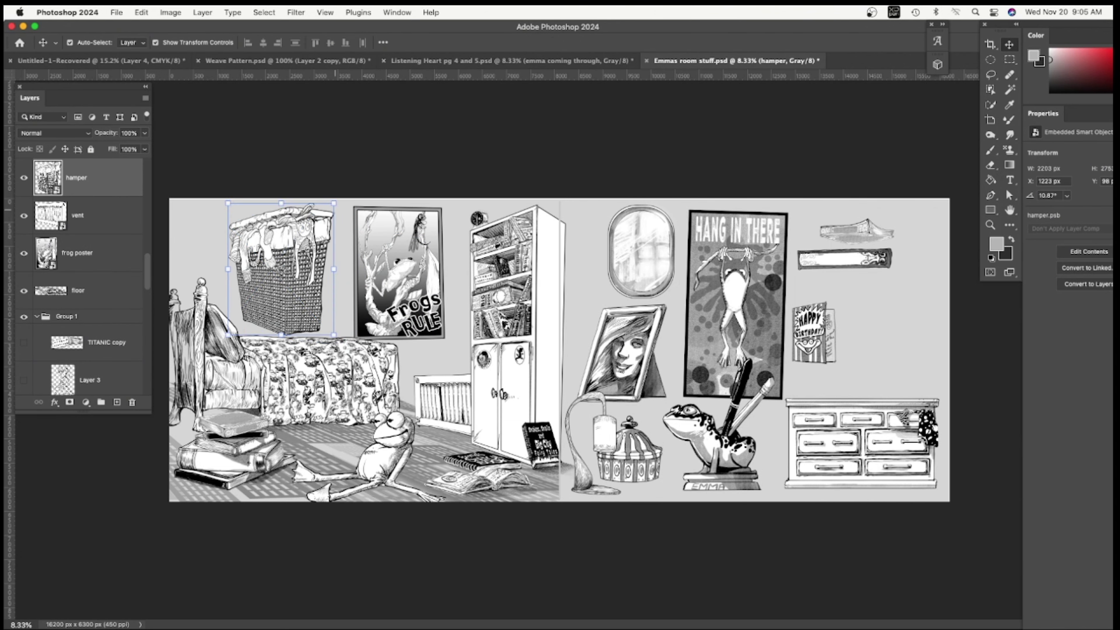
key(super+t)
drag(346, 179, 335, 184)
key(Return)
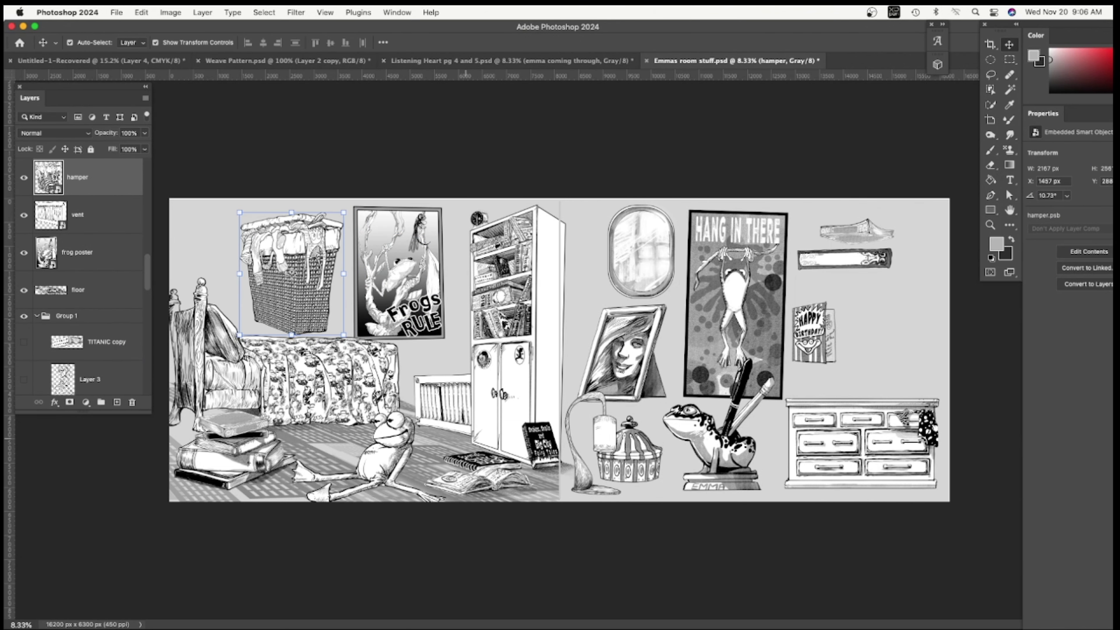
Step: Copy the hamper into Listening Heart pg 4 and 5.psd and place its layer between family pic and the old hamper
drag(723, 60, 871, 221)
drag(931, 312, 426, 382)
drag(88, 178, 126, 353)
double_click(110, 228)
click(587, 337)
Step: Hide the old hamper layer, fit the new hamper between the girl and the bookshelf, and save the document
drag(434, 388, 458, 392)
click(24, 313)
key(super+t)
drag(397, 324, 407, 334)
key(Return)
key(super+s)
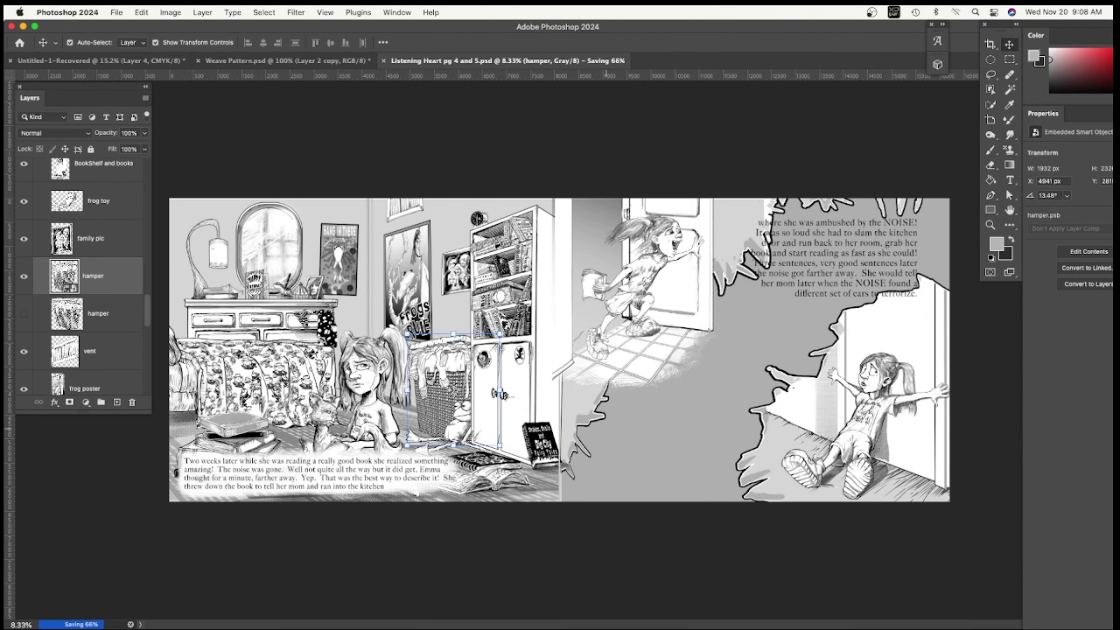